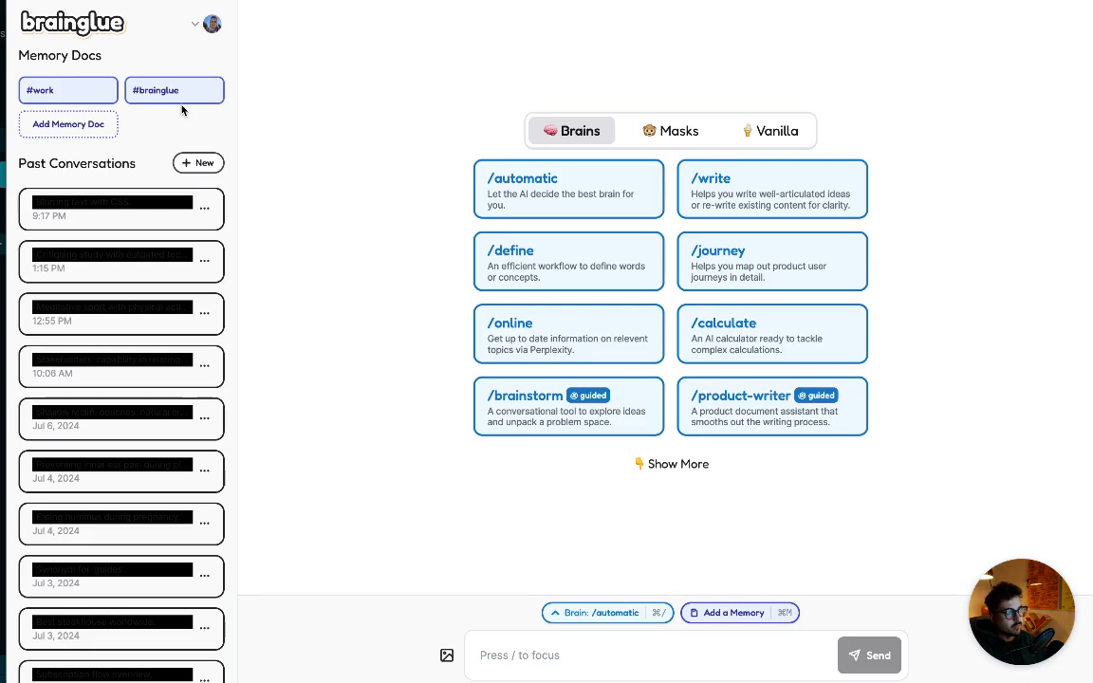
Open the #brainglue memory doc and review its product description and key features.
click(156, 94)
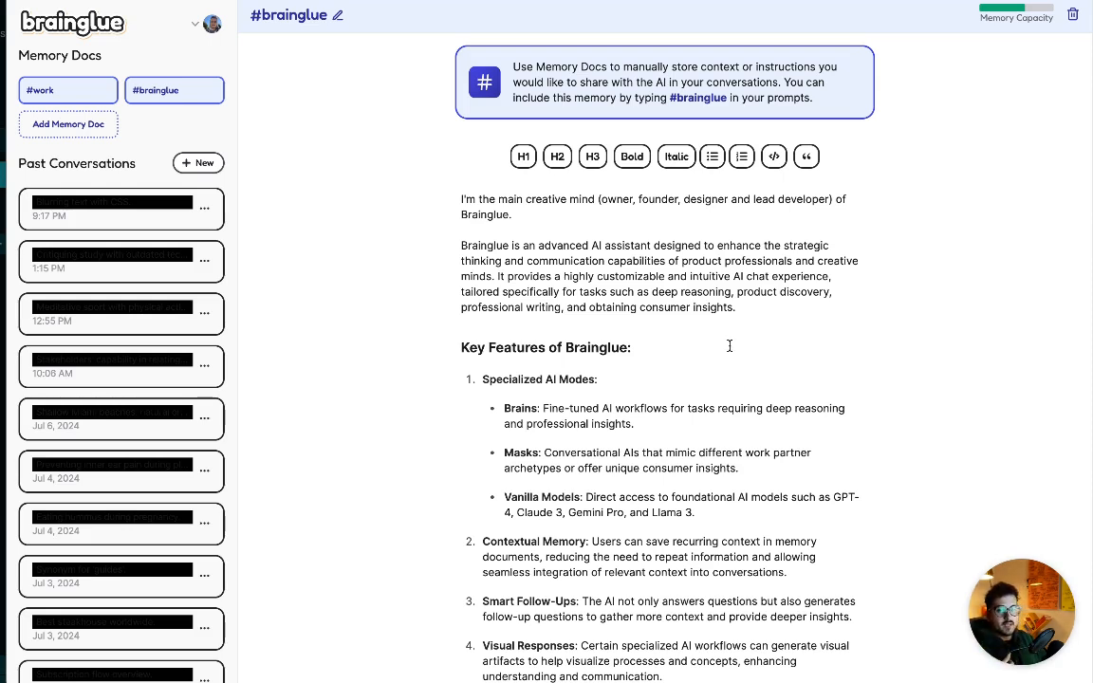
scroll(708, 341, down, 4)
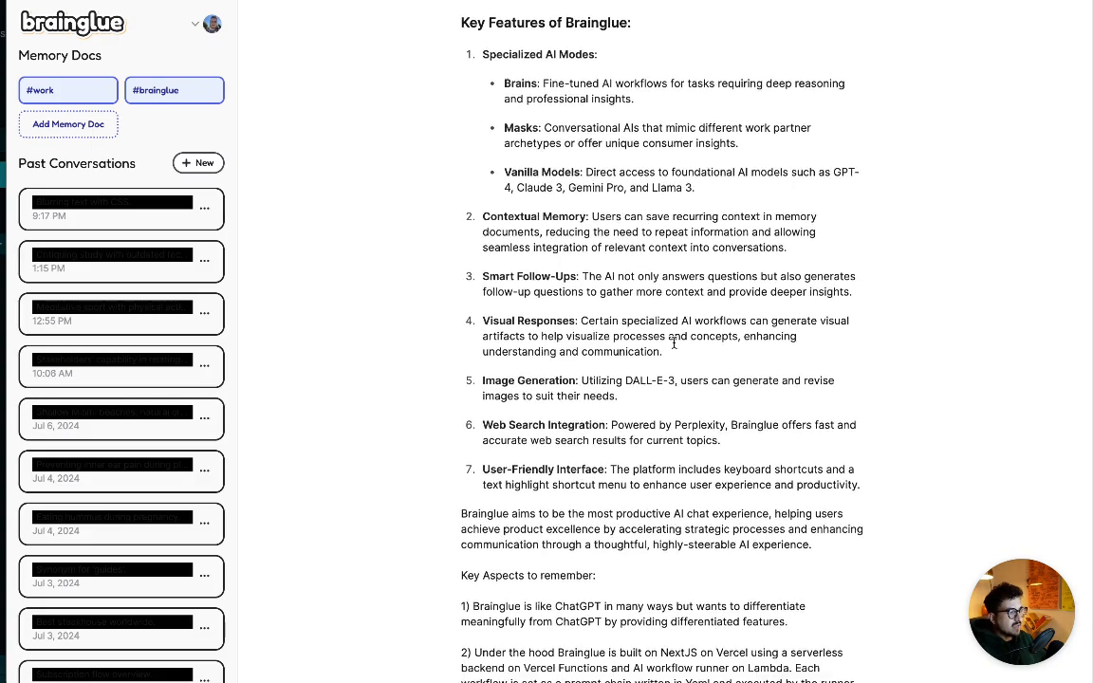
scroll(675, 343, up, 3)
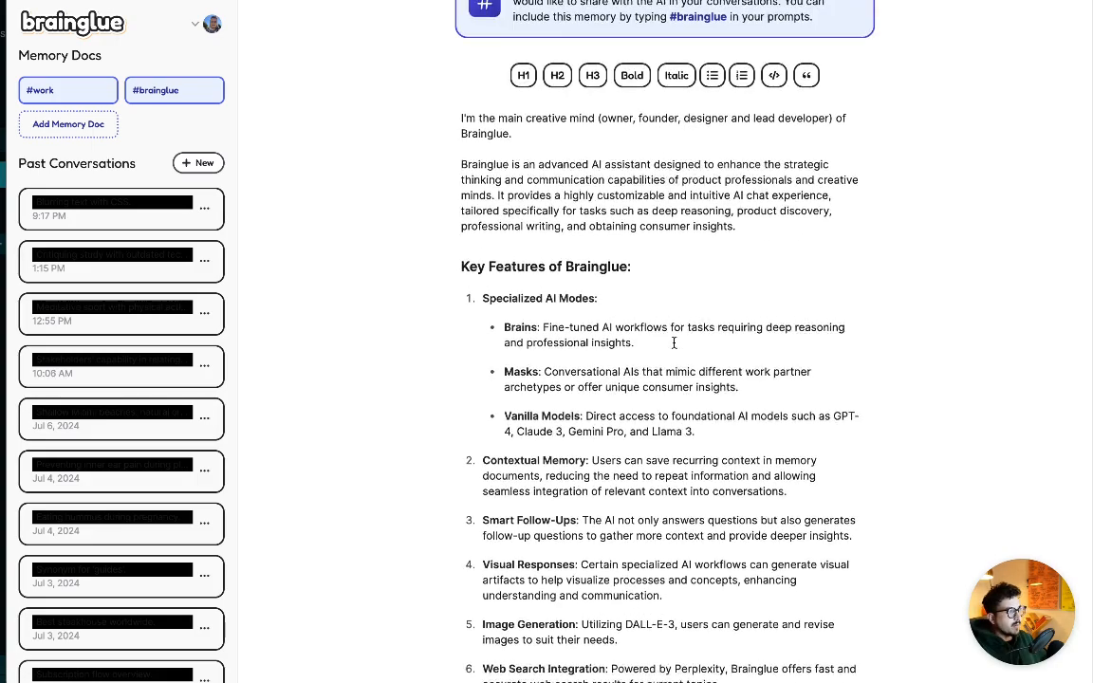
scroll(674, 344, up, 1)
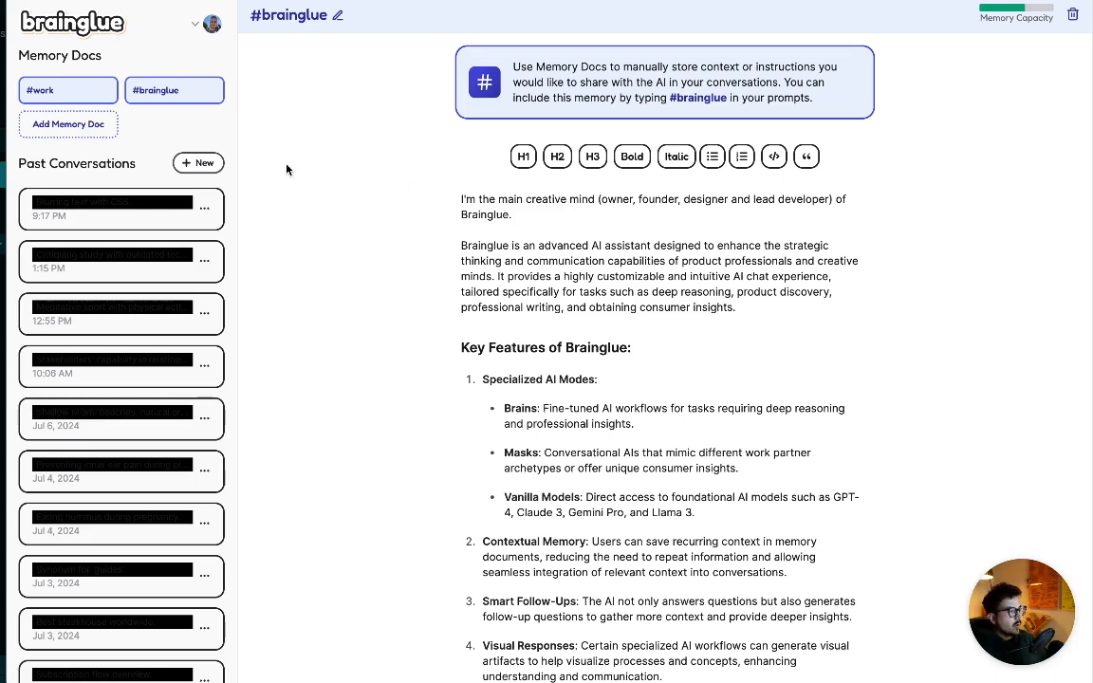
Start a new conversation with the guided /product-writer brain and choose Product Requirements Document (PRD) as the document type.
click(199, 162)
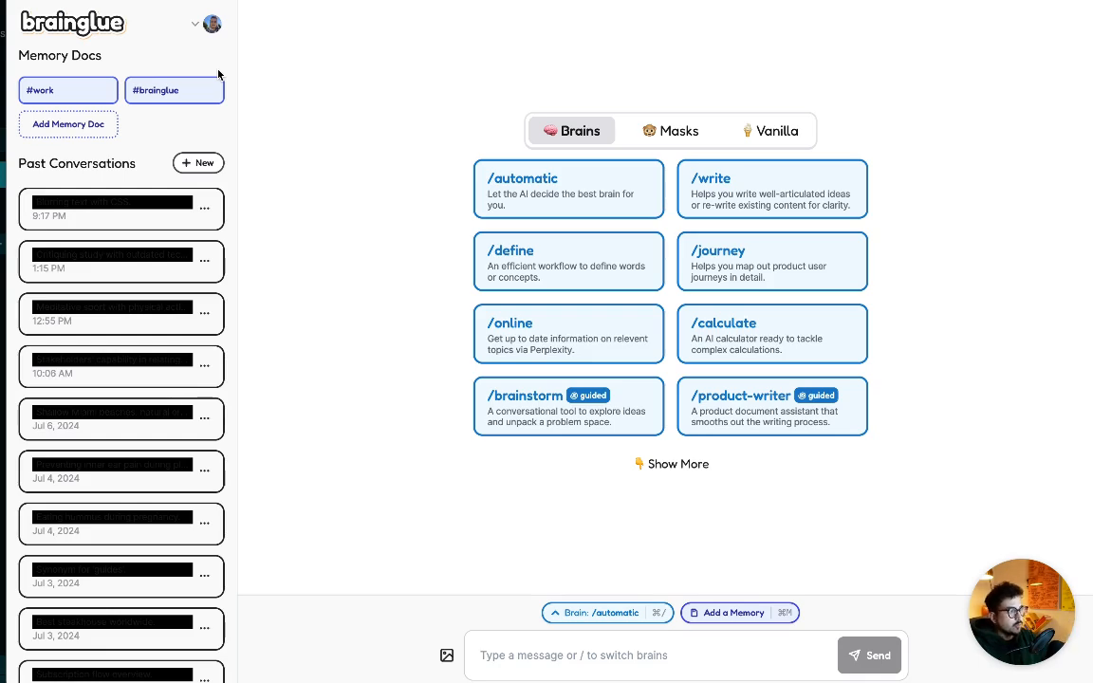
click(765, 418)
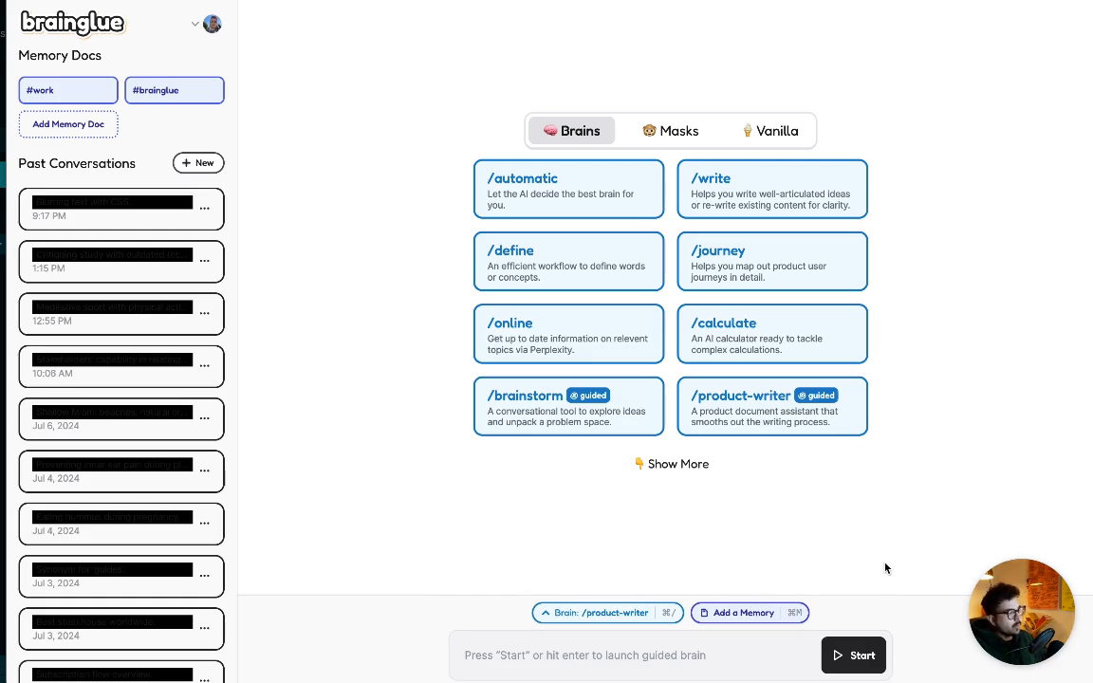
key(Return)
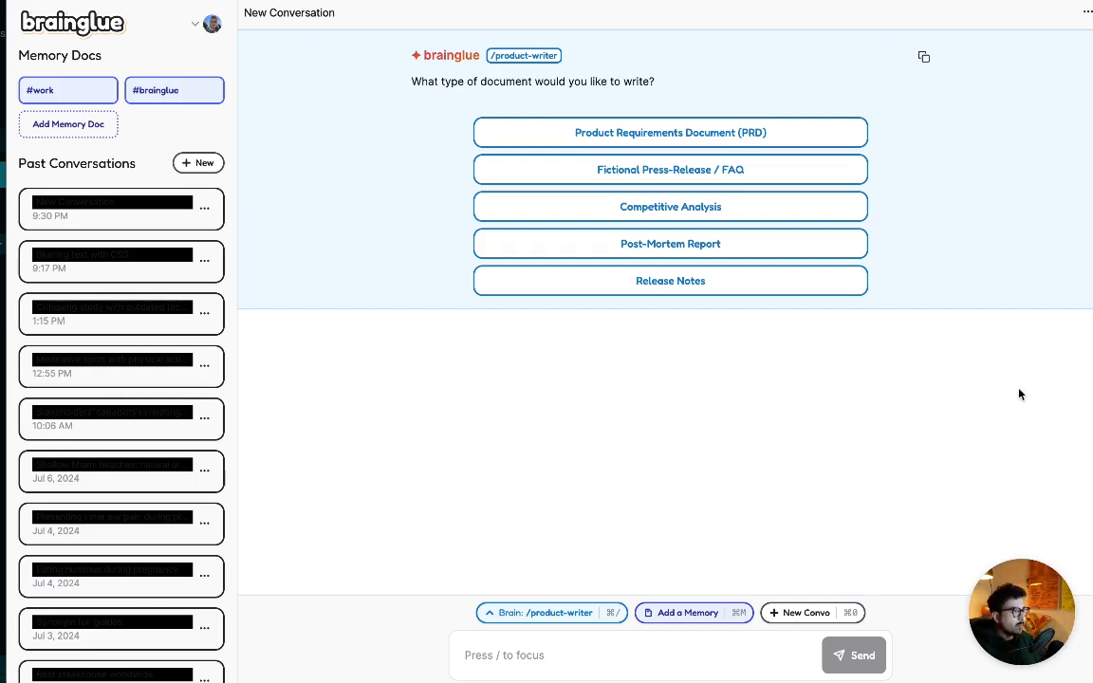
click(818, 137)
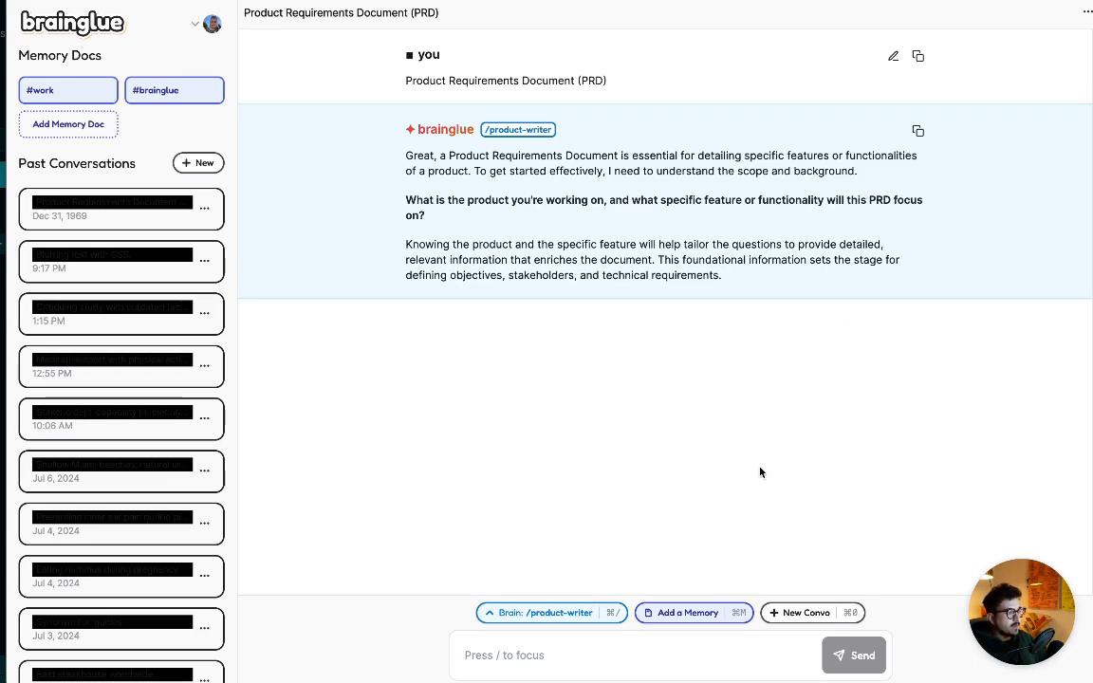
Send the reply "I actually have some notes about this. Specifically what is Brainglue about.".
click(673, 659)
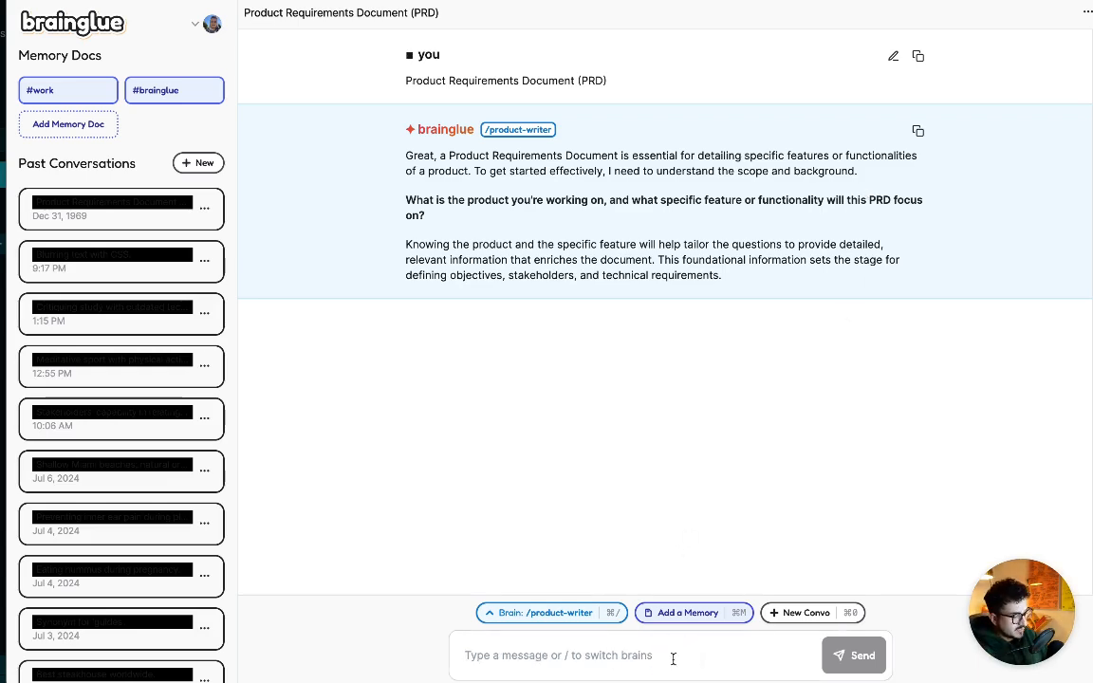
text(I actuallyu)
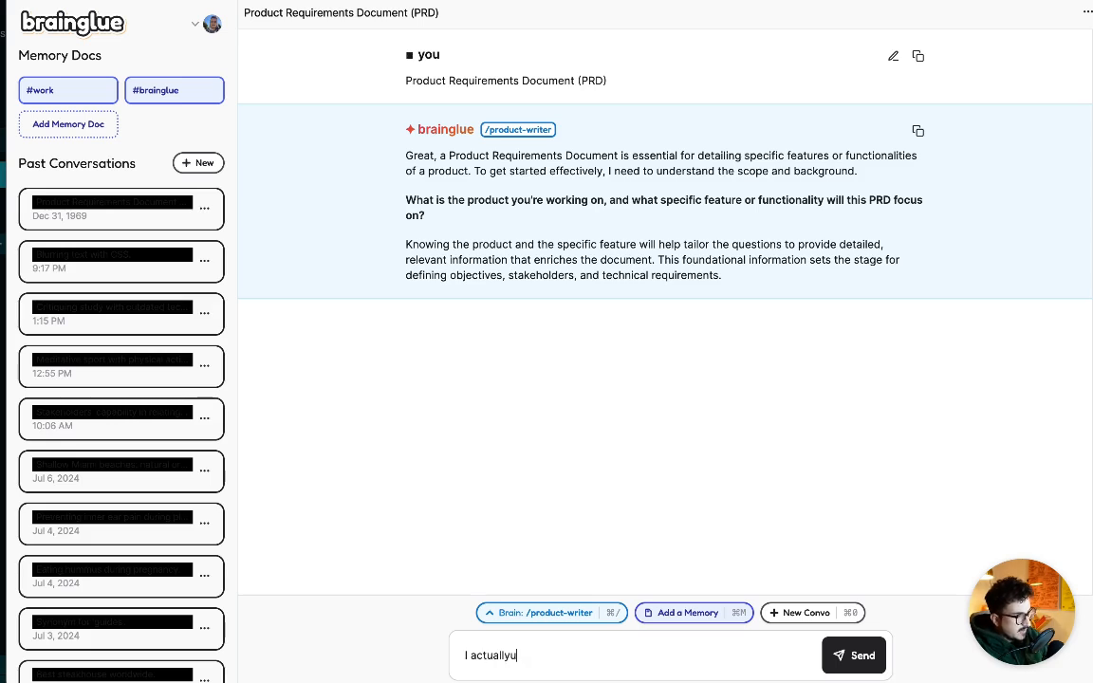
key(BackSpace)
text(have som)
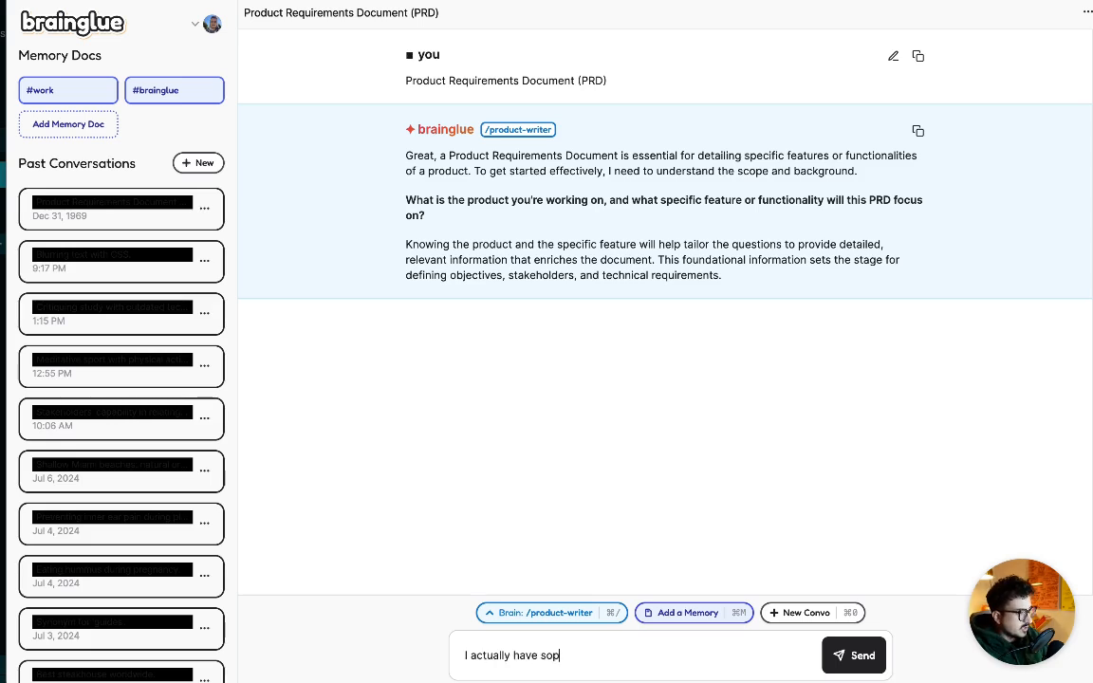
text(e notes abo)
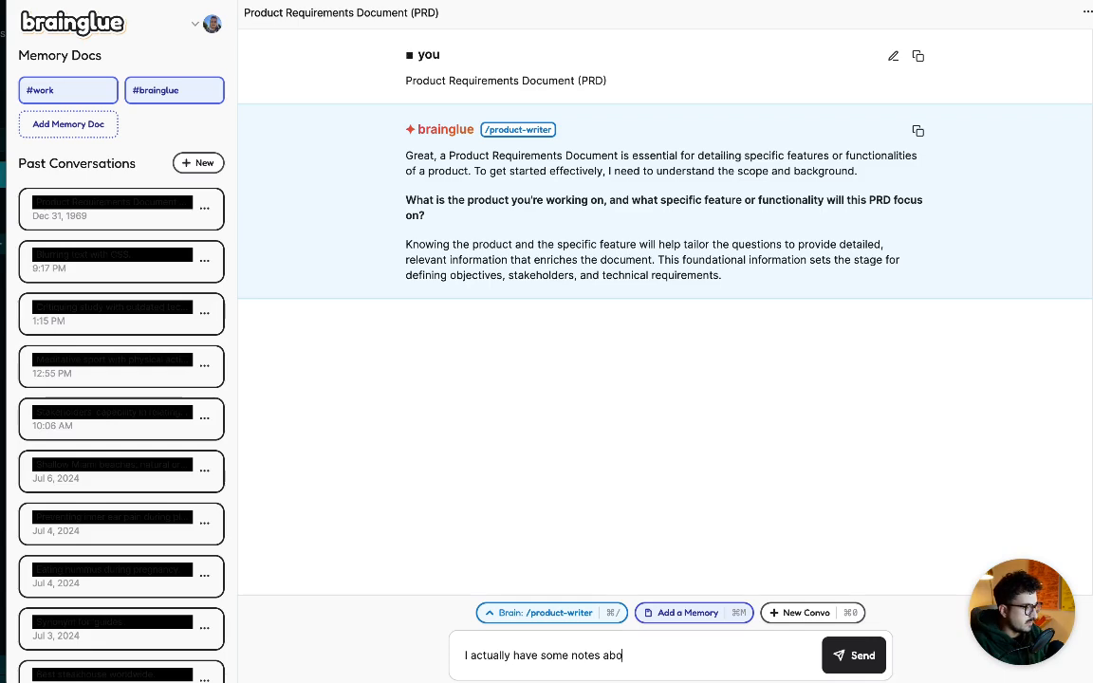
text(ut this. Spefc)
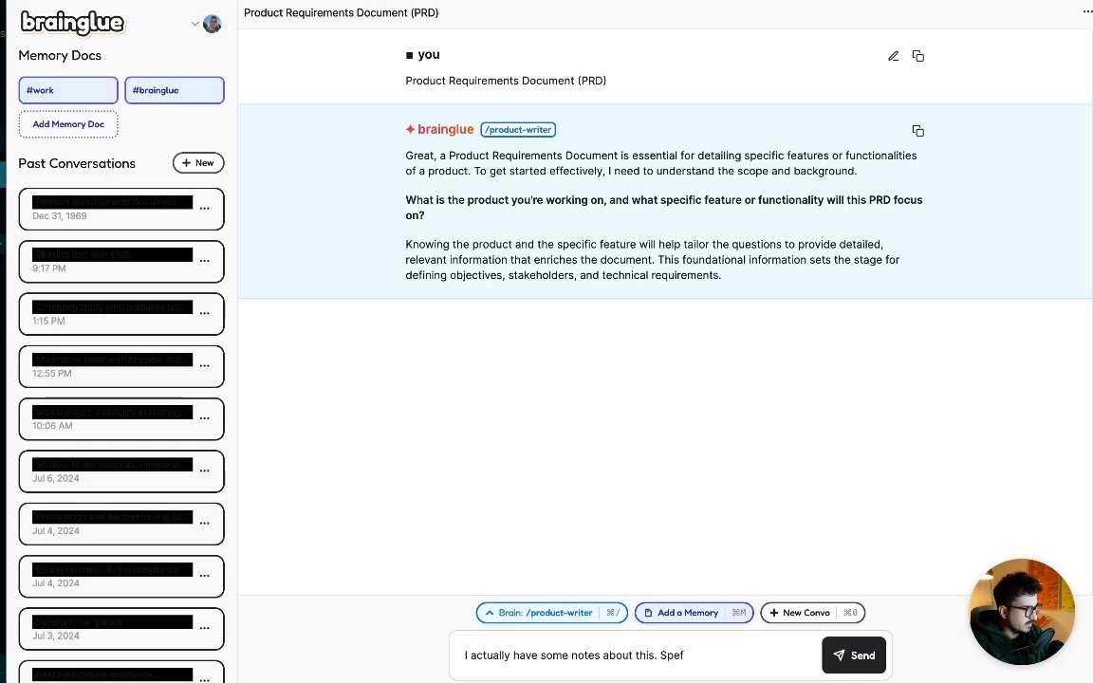
key(BackSpace)
text(cifically what is)
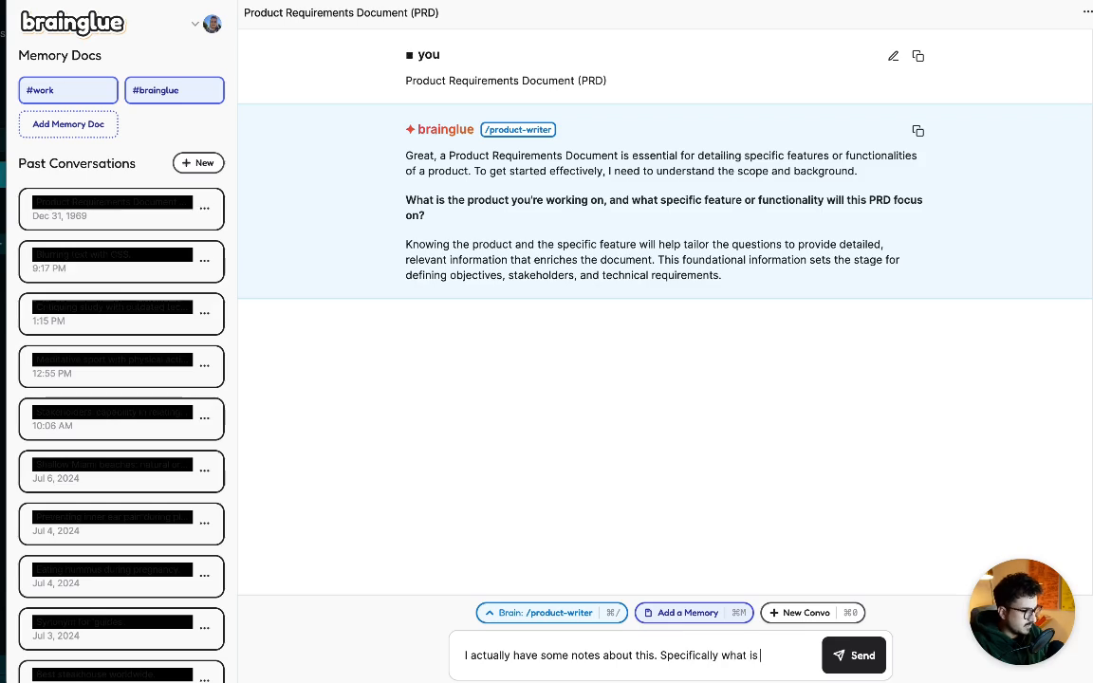
text( Brainglue about.)
key(Return)
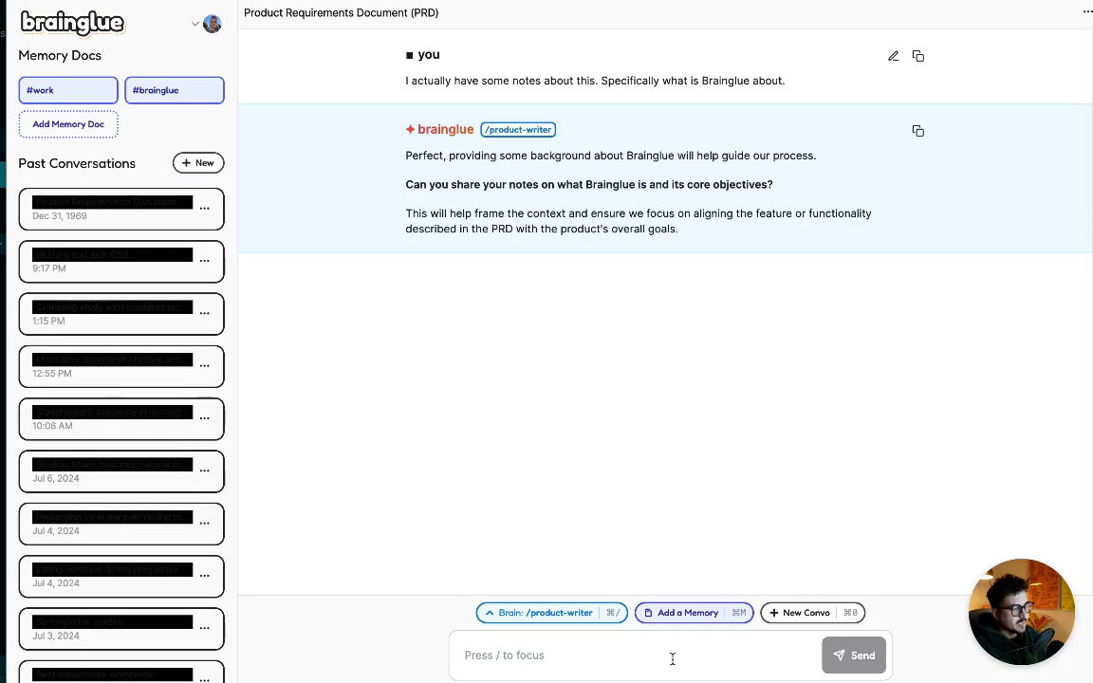
text(I'm gonn)
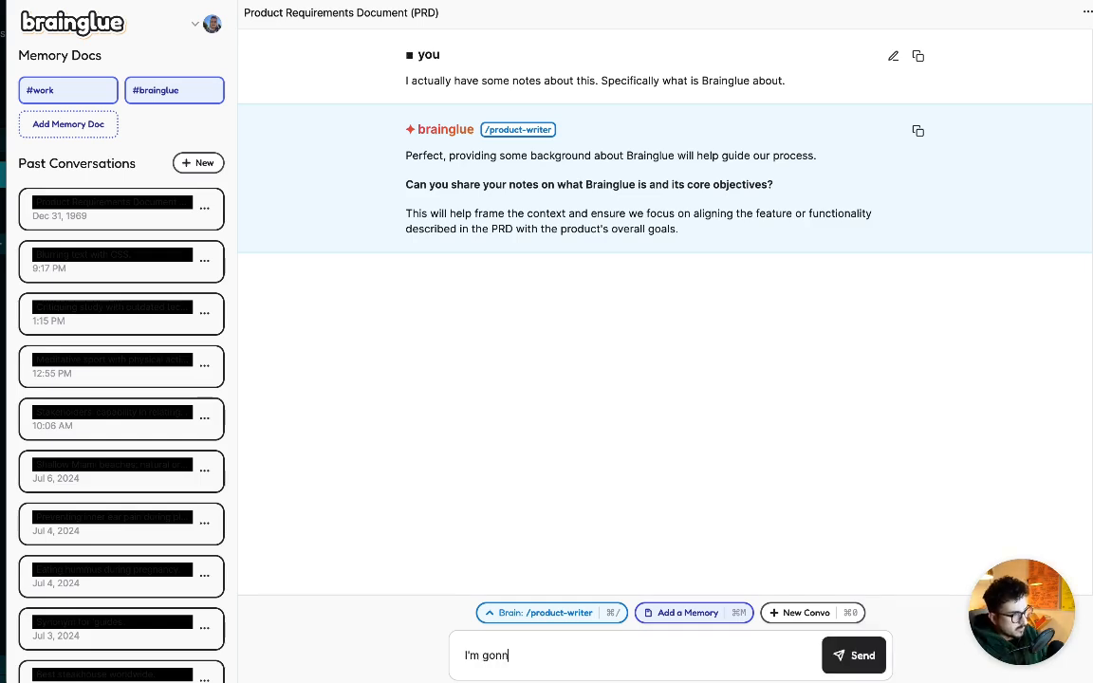
key(BackSpace)
key(BackSpace)
key(BackSpace)
key(BackSpace)
key(BackSpace)
key(BackSpace)
key(BackSpace)
key(BackSpace)
Send the reply "Sharing all the details now." with the #brainglue memory attached.
text(Shari)
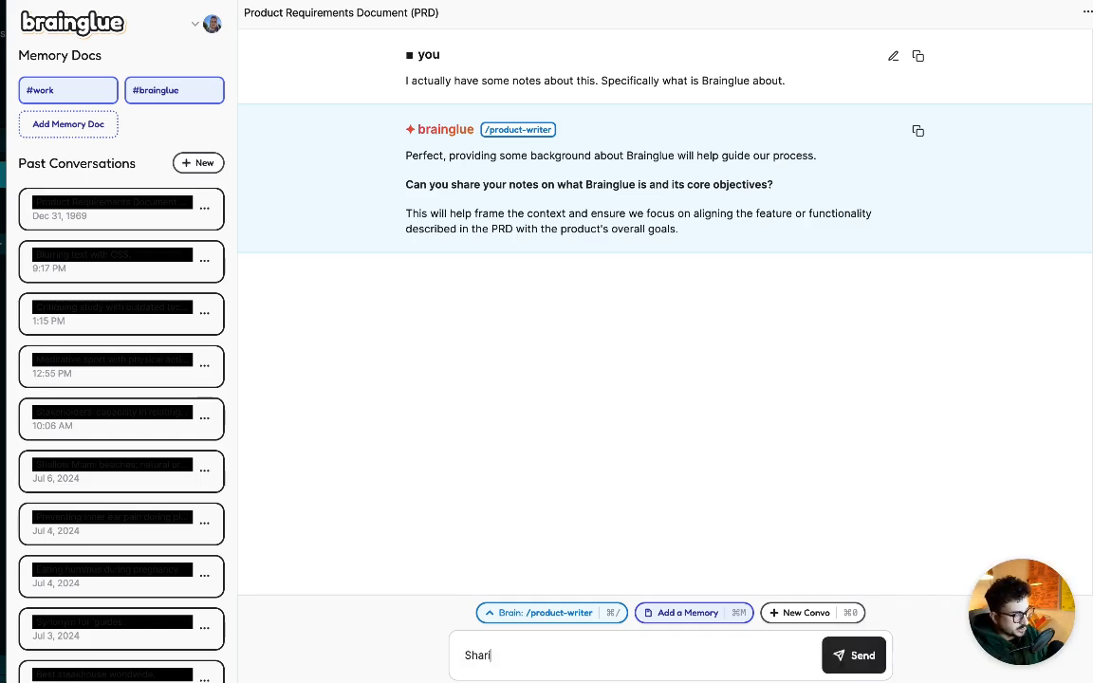
text(ng all the details now.)
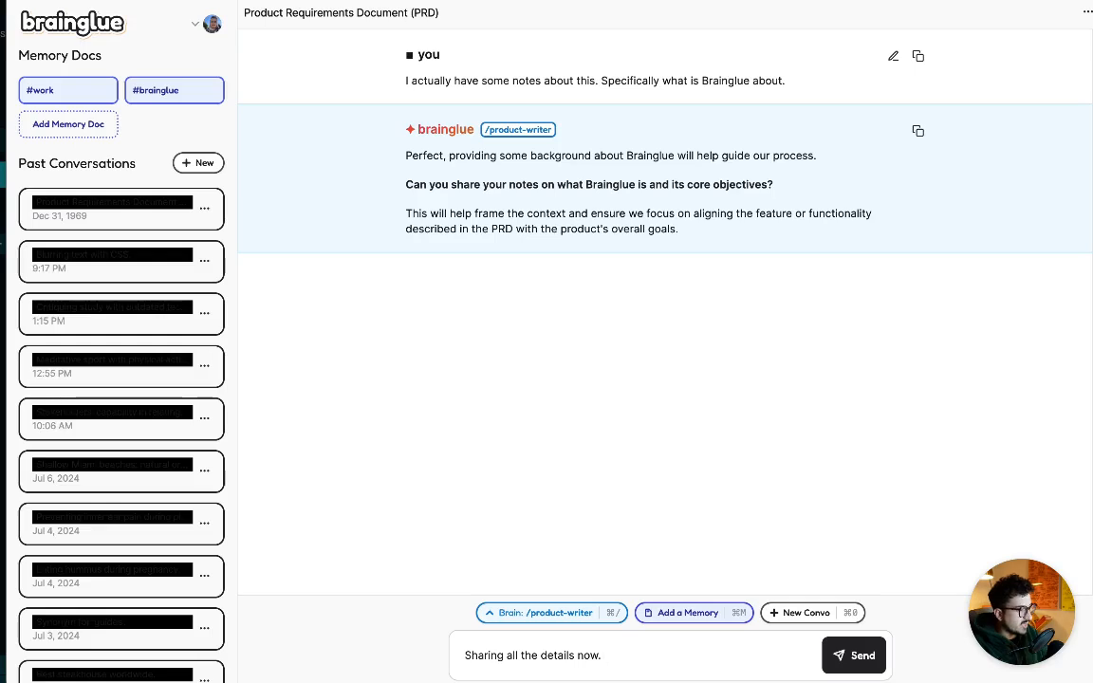
text(#)
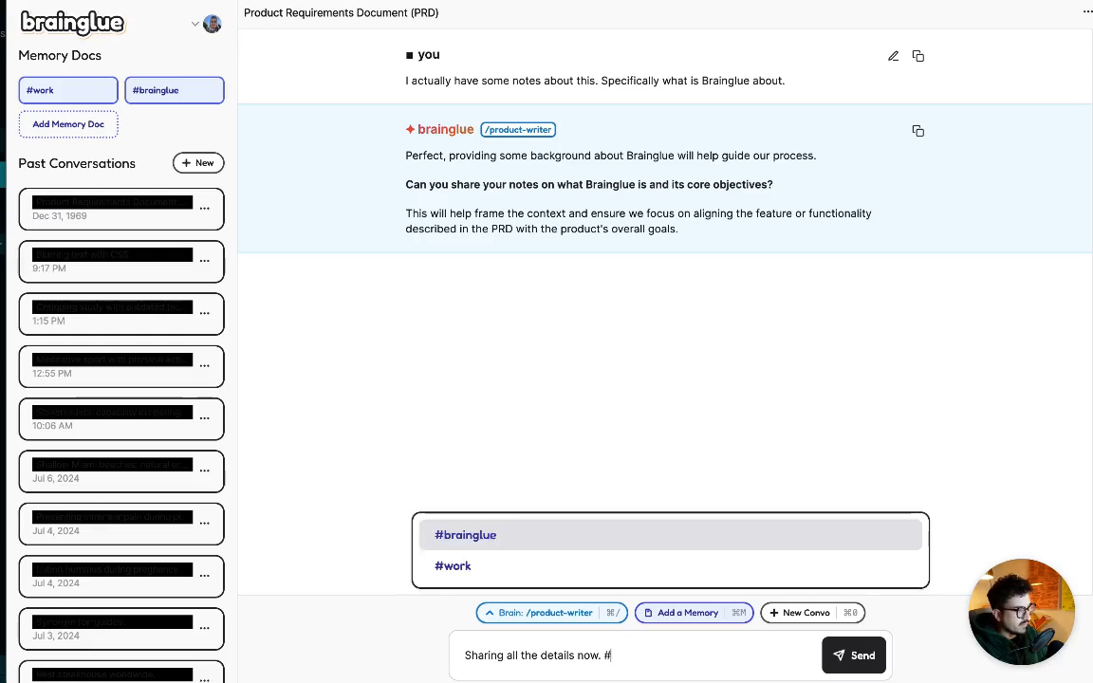
key(Down)
key(Up)
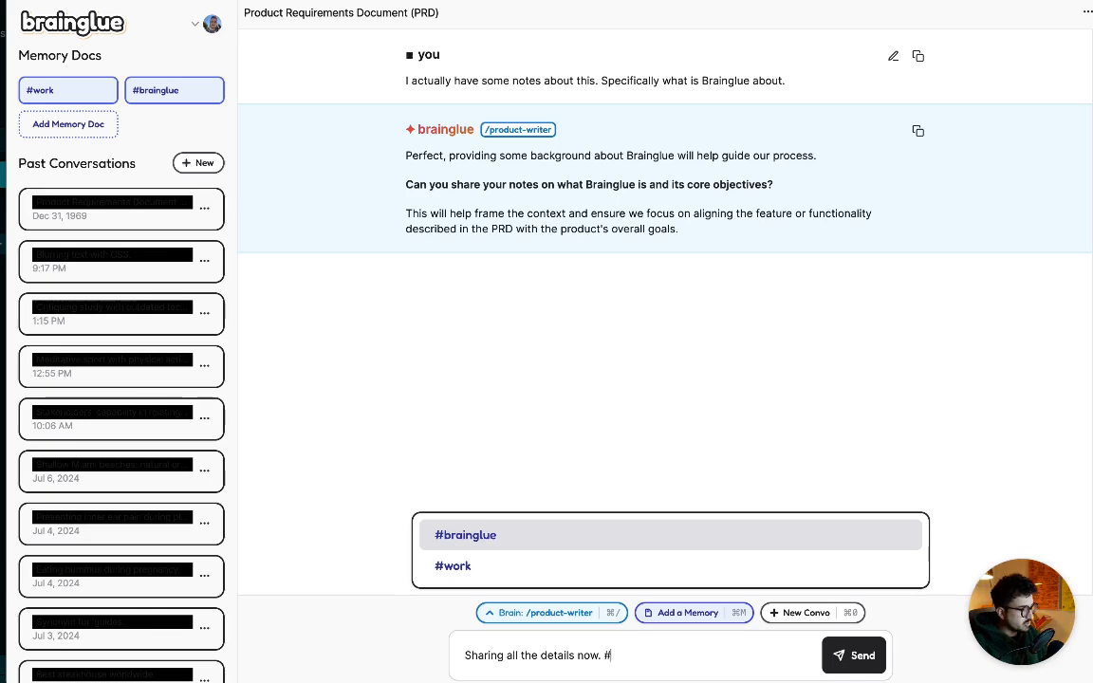
key(Return)
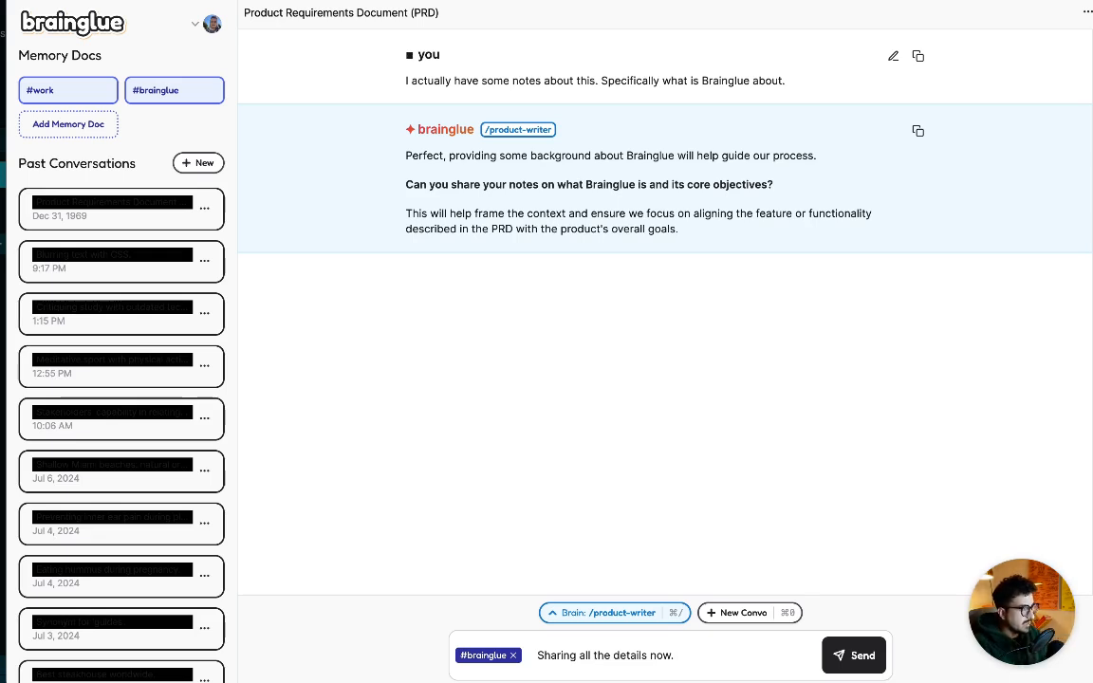
key(Return)
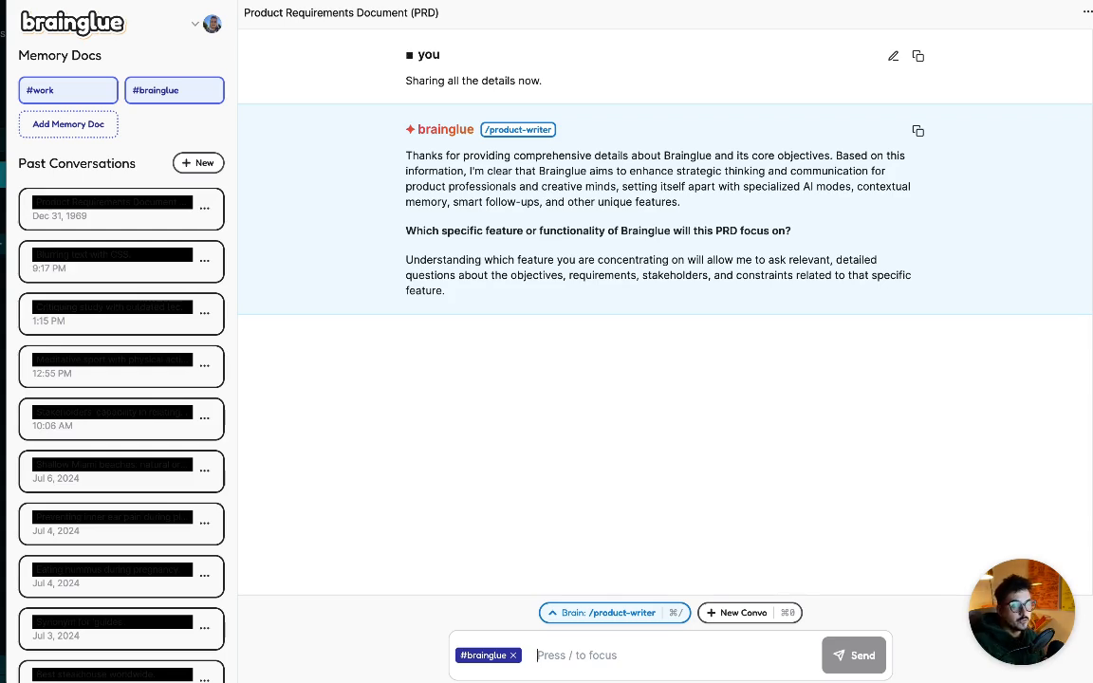
Begin the reply about the PRD's feature with "I want to create the ability for free users to sign-up.".
key(slash)
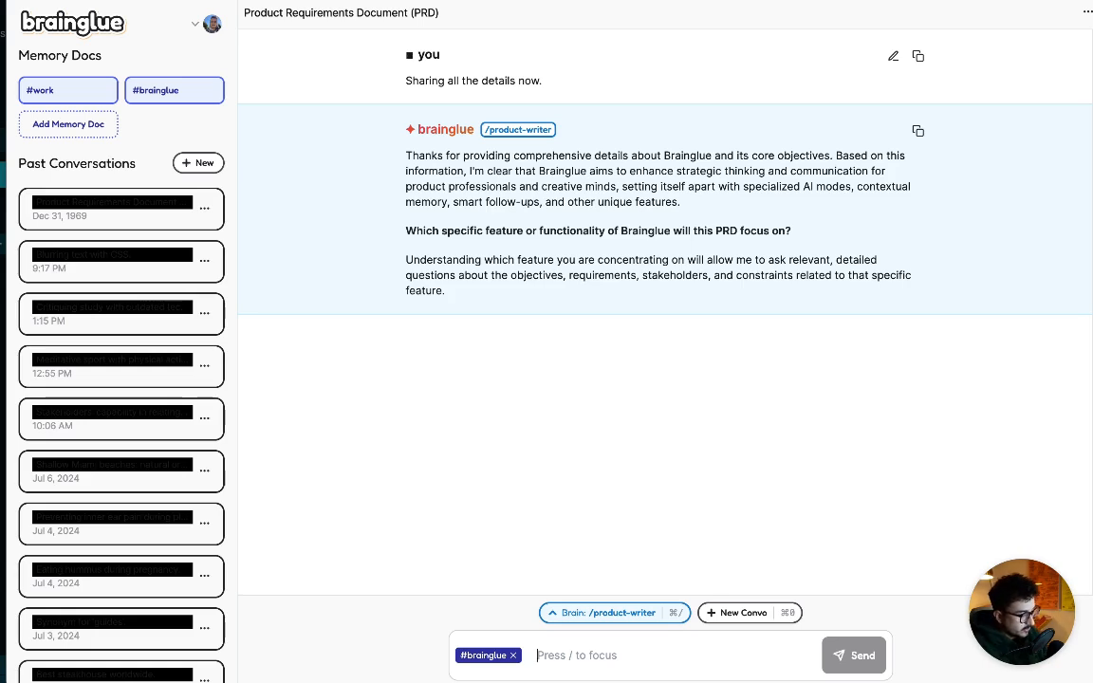
text(I want to )
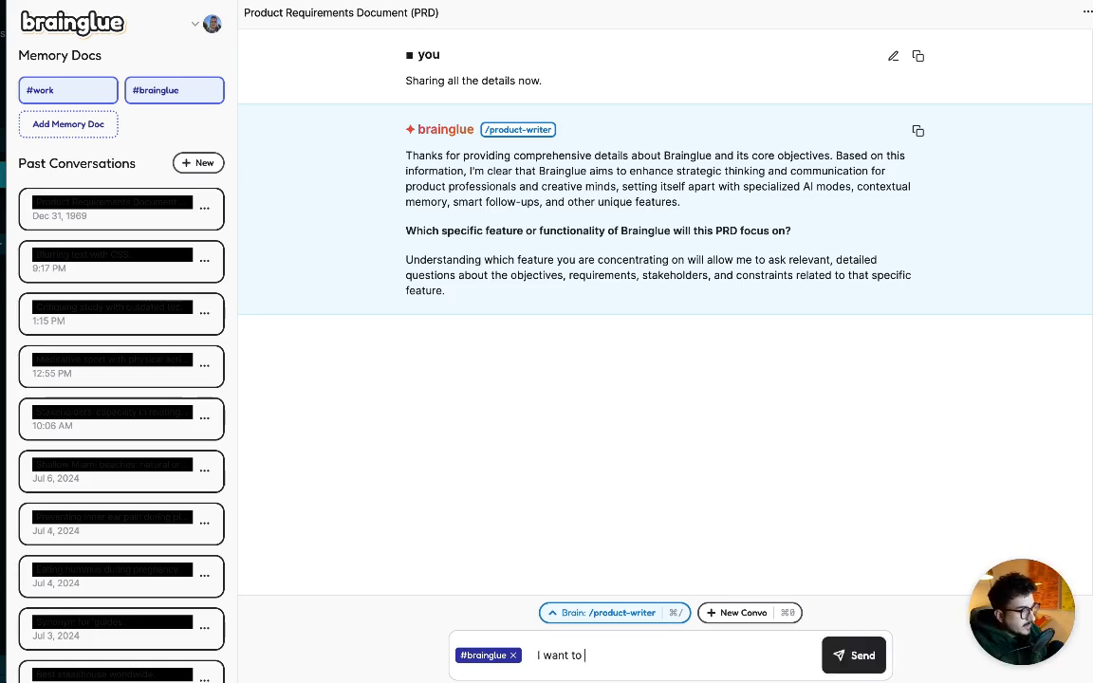
text(create )
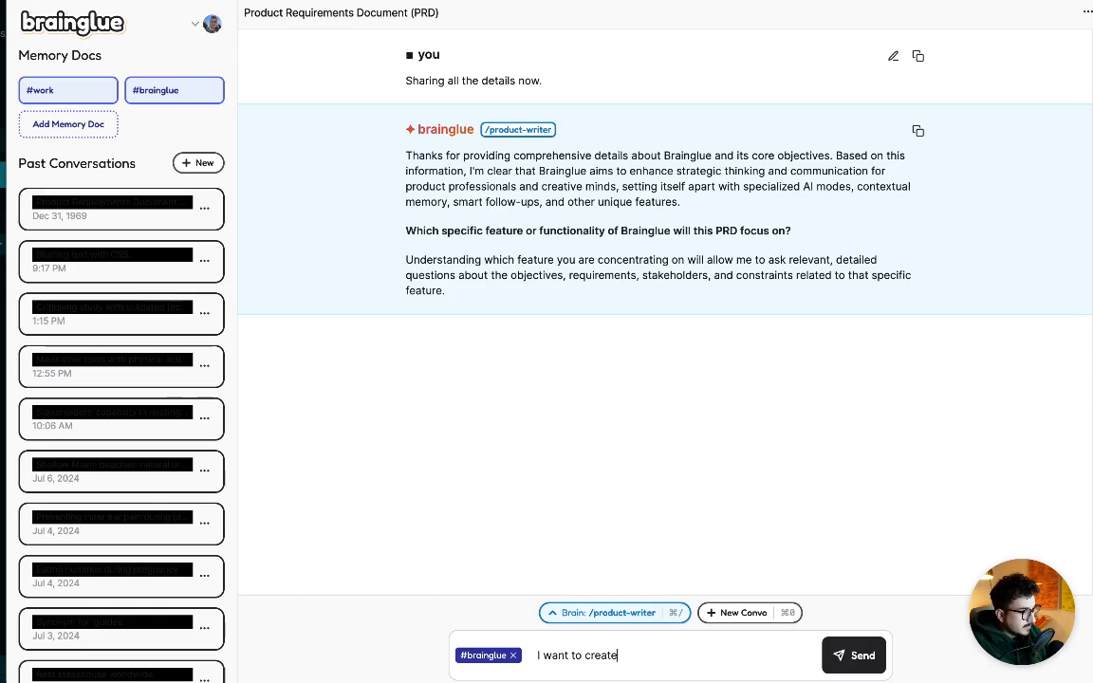
text(the ability for f)
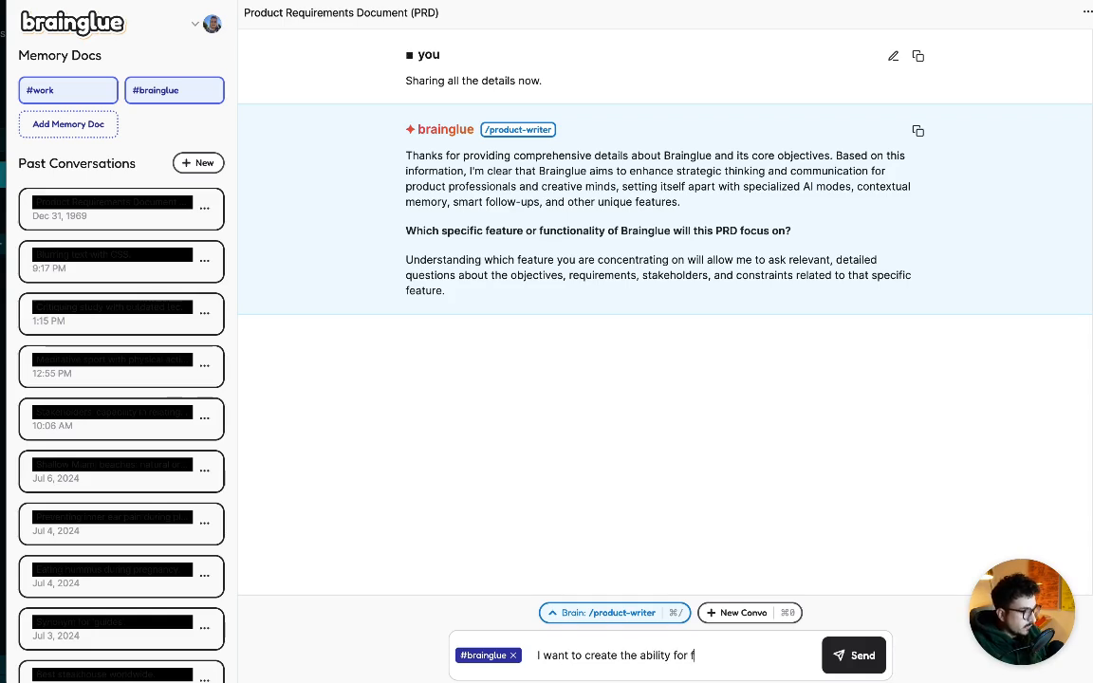
text(ree users to sig)
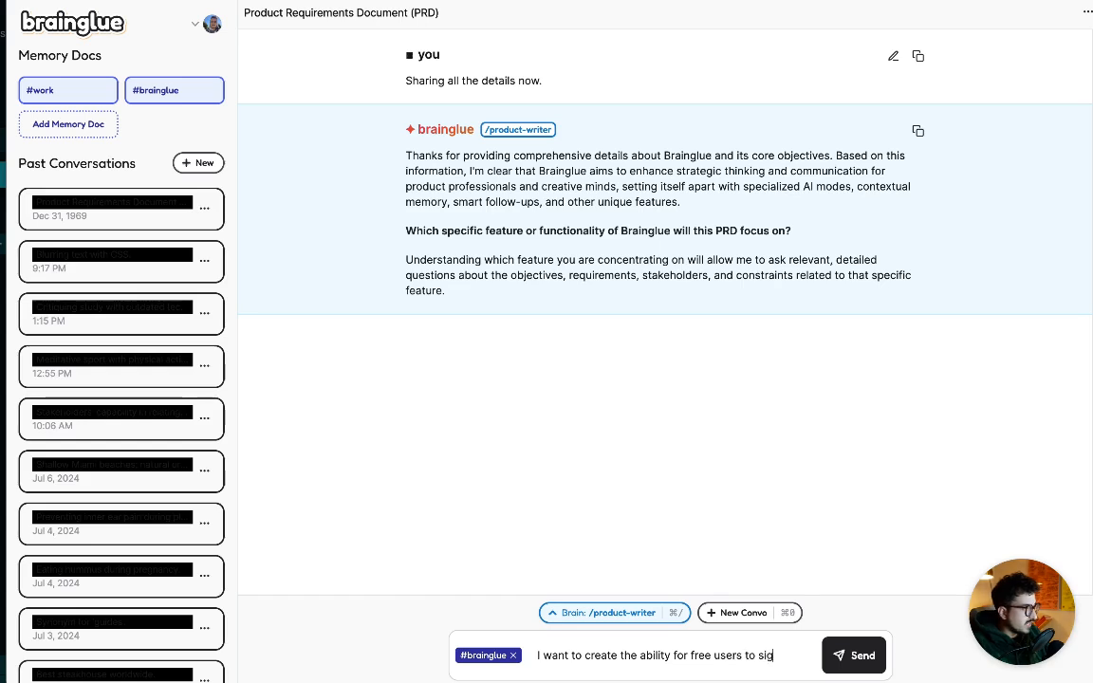
text(n-up. Right now eve)
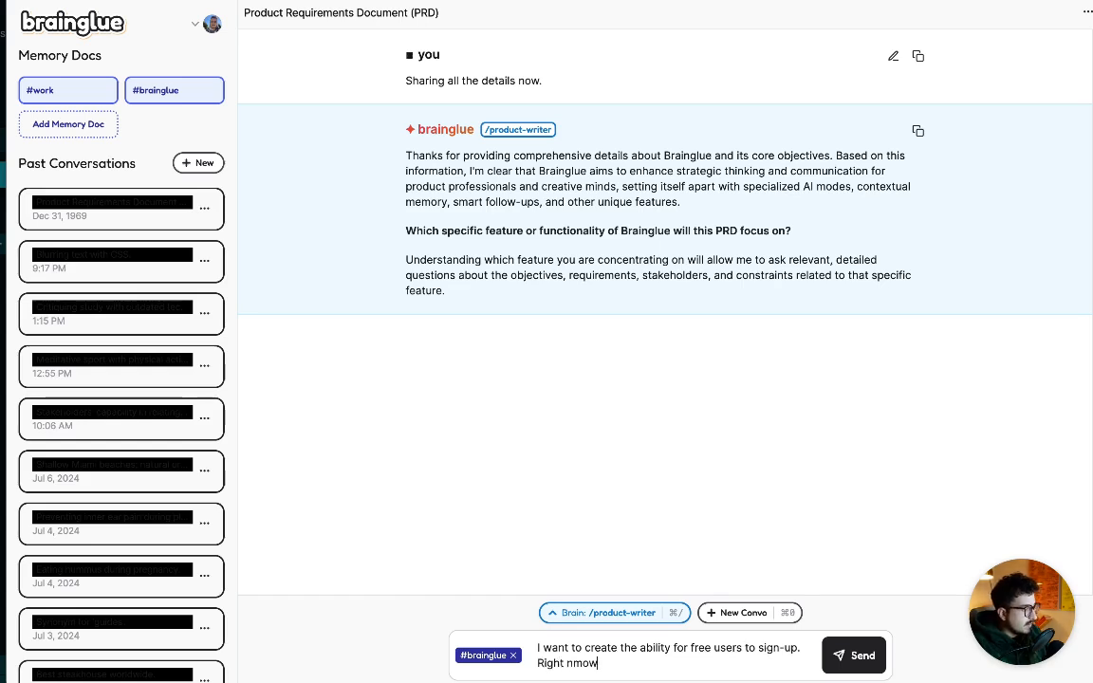
Continue the feature reply with "Right now everyone needs to signup via a premium plan, so I want".
text(ryone ne)
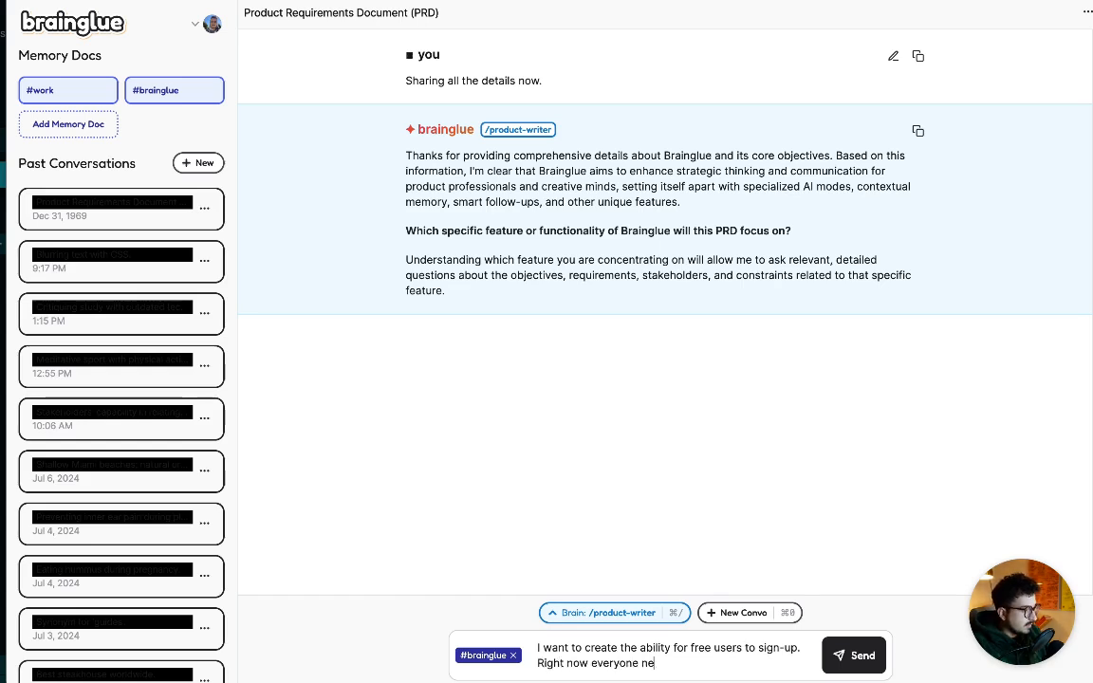
text(eds to )
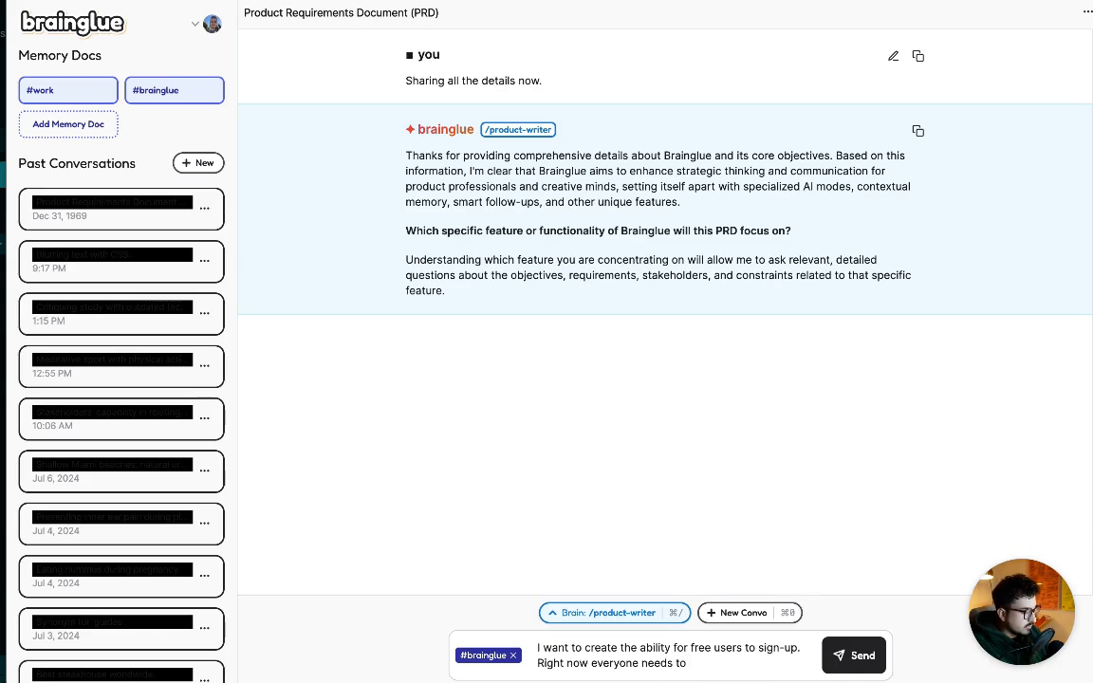
text(signup via a pri)
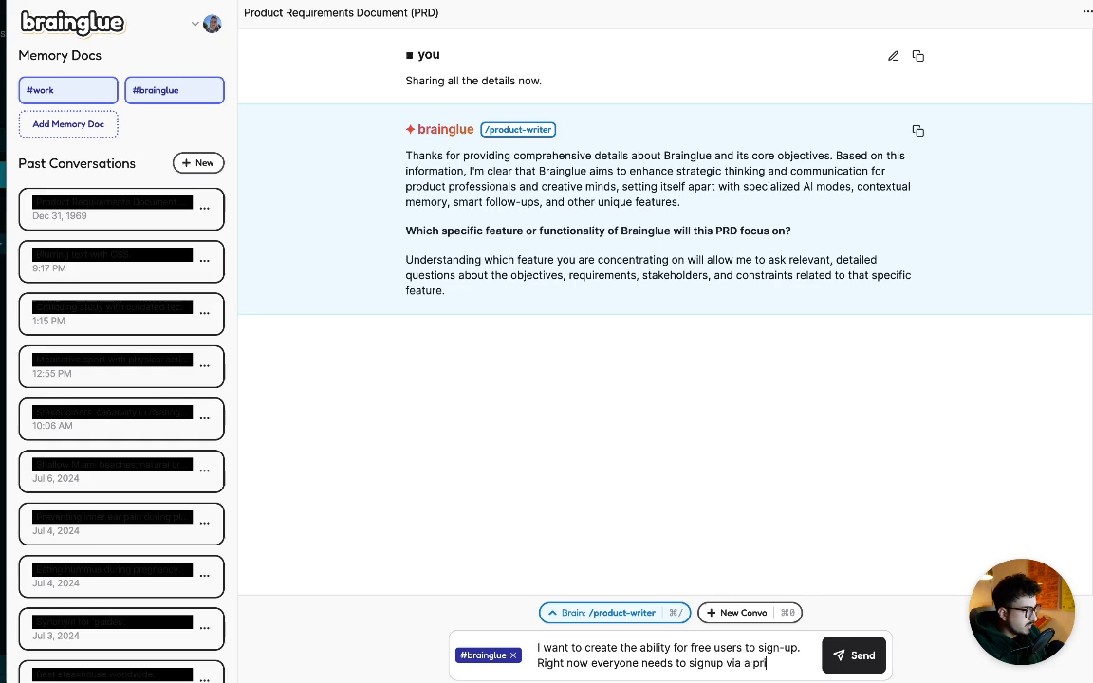
text(m)
key(BackSpace)
key(BackSpace)
text(em)
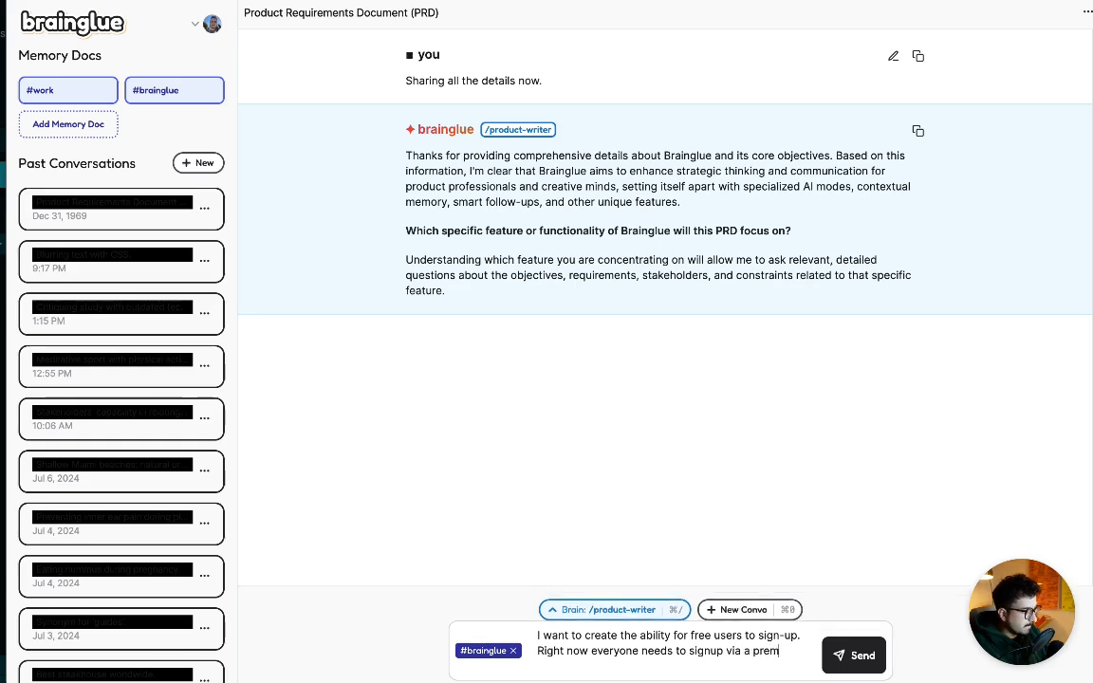
text(ium plan, so I wan)
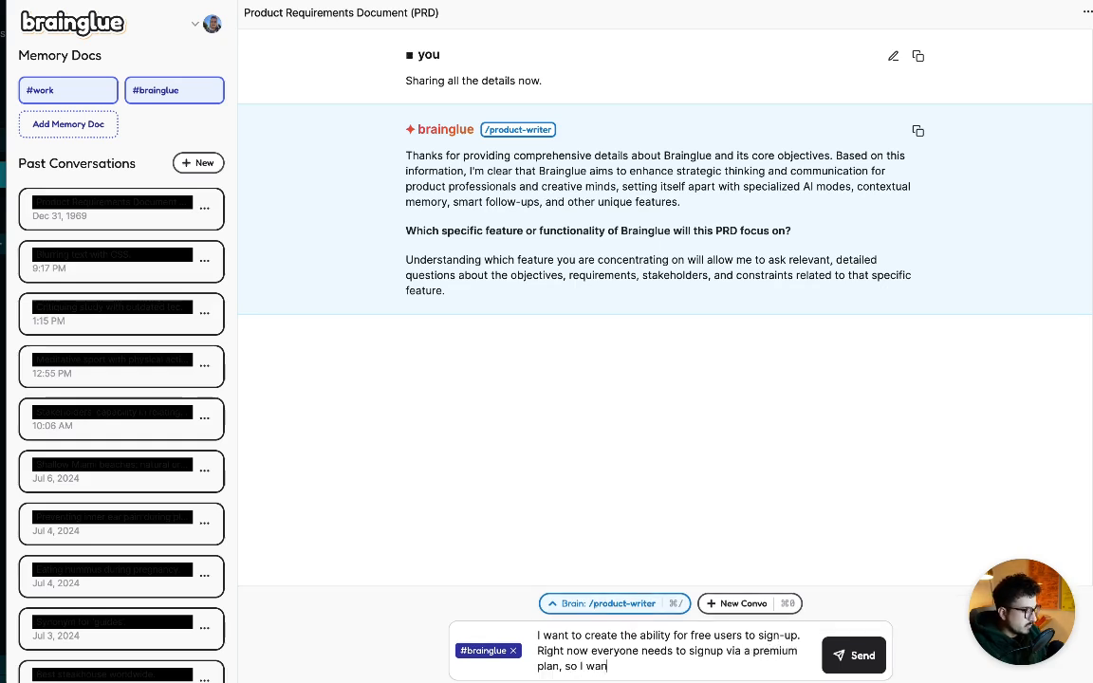
Complete the feature reply with "to make sure that people can get an account and get up to 20 messages per month." and send it.
text(t to amke sure thzr)
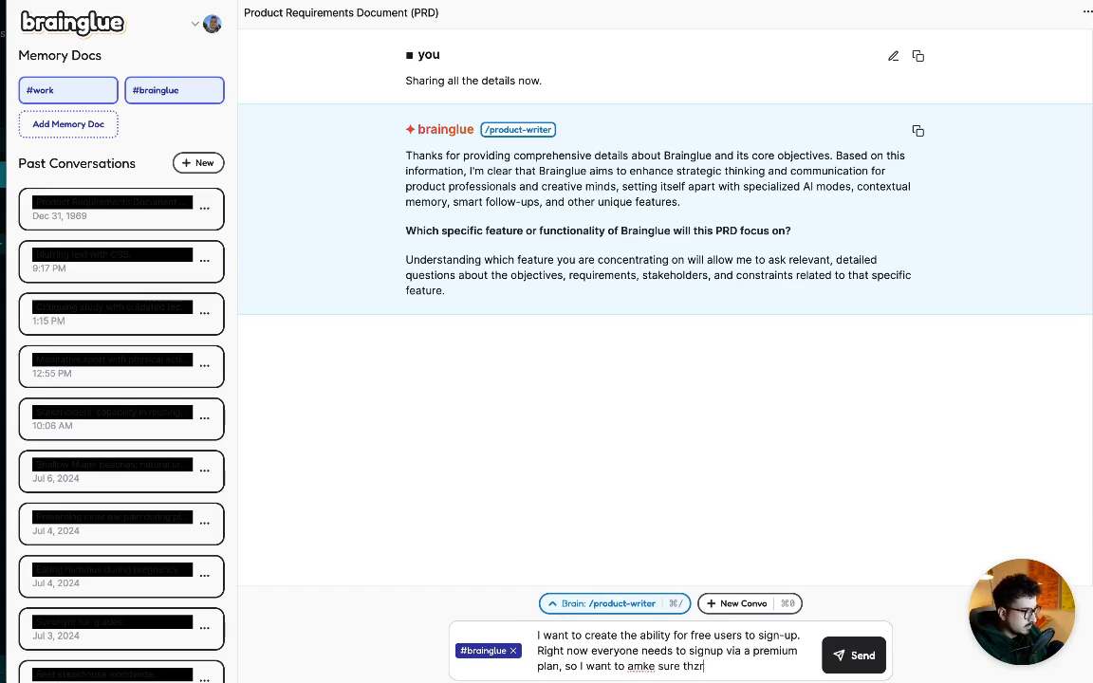
key(BackSpace)
key(BackSpace)
text(at people can)
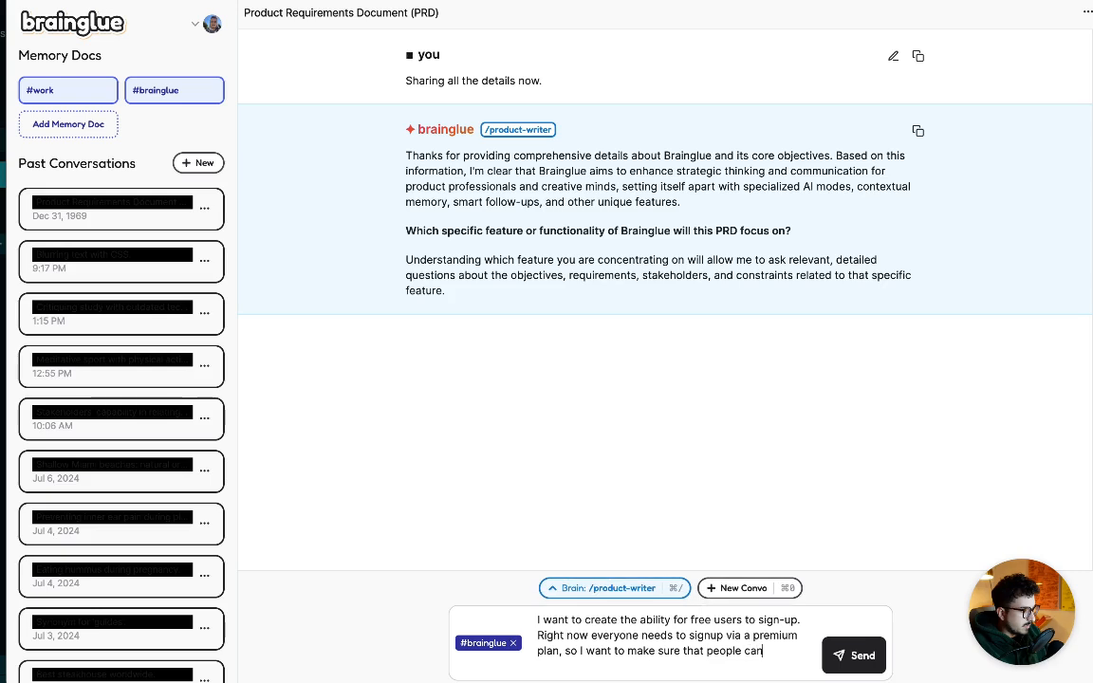
text( get an a)
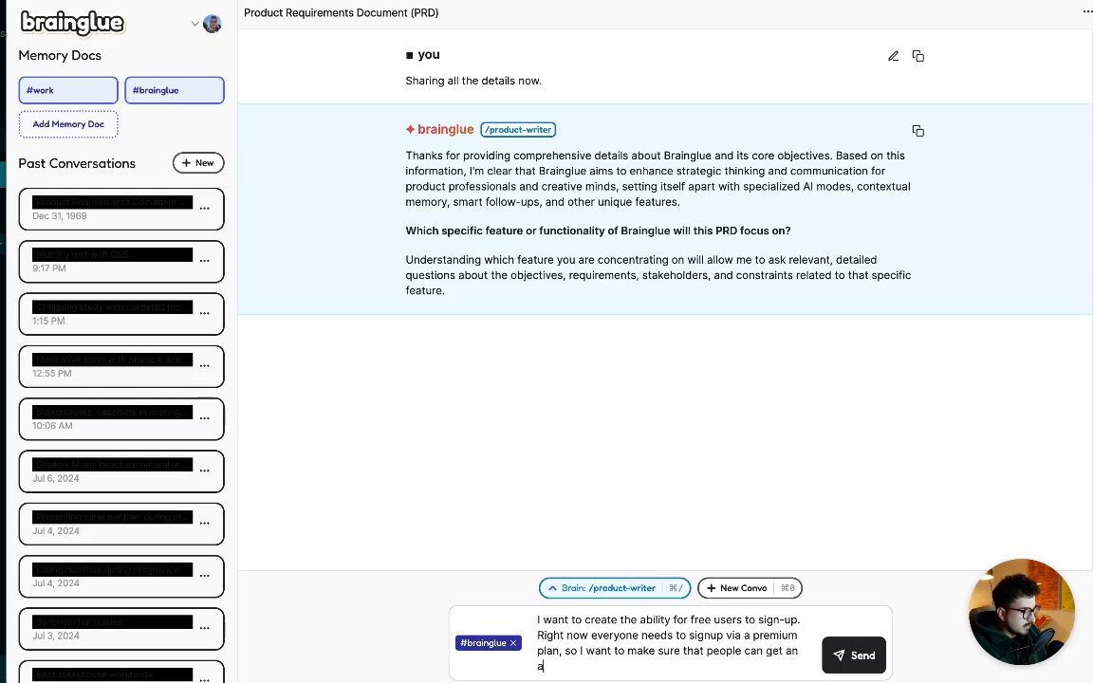
text(ccount and get u)
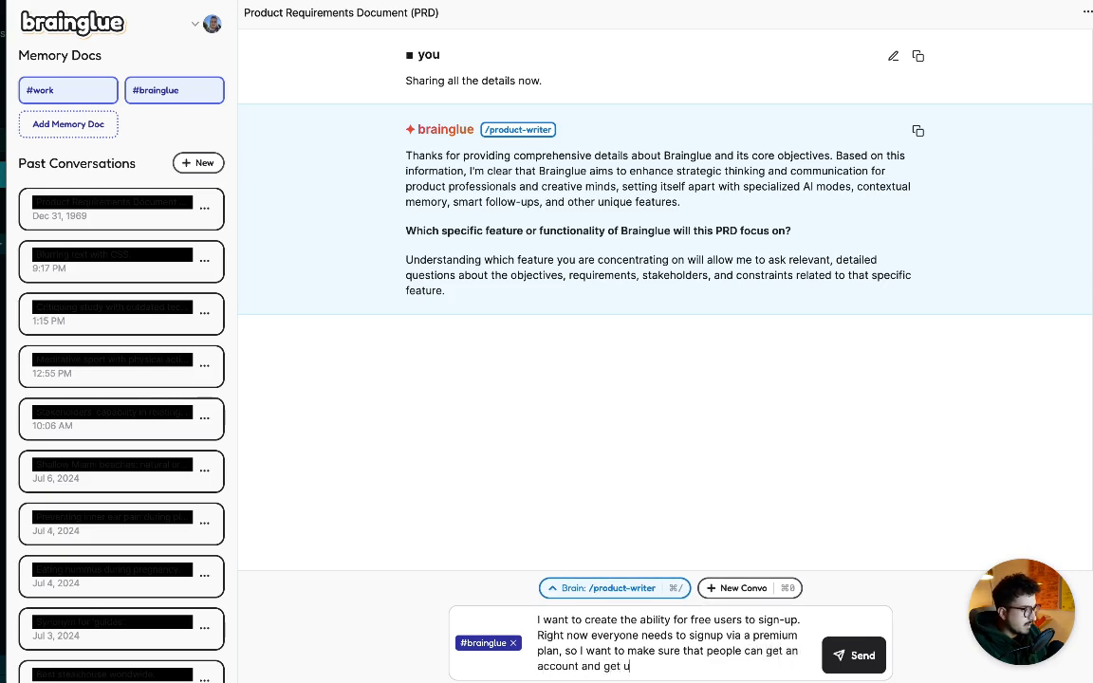
text(p to 20 mes)
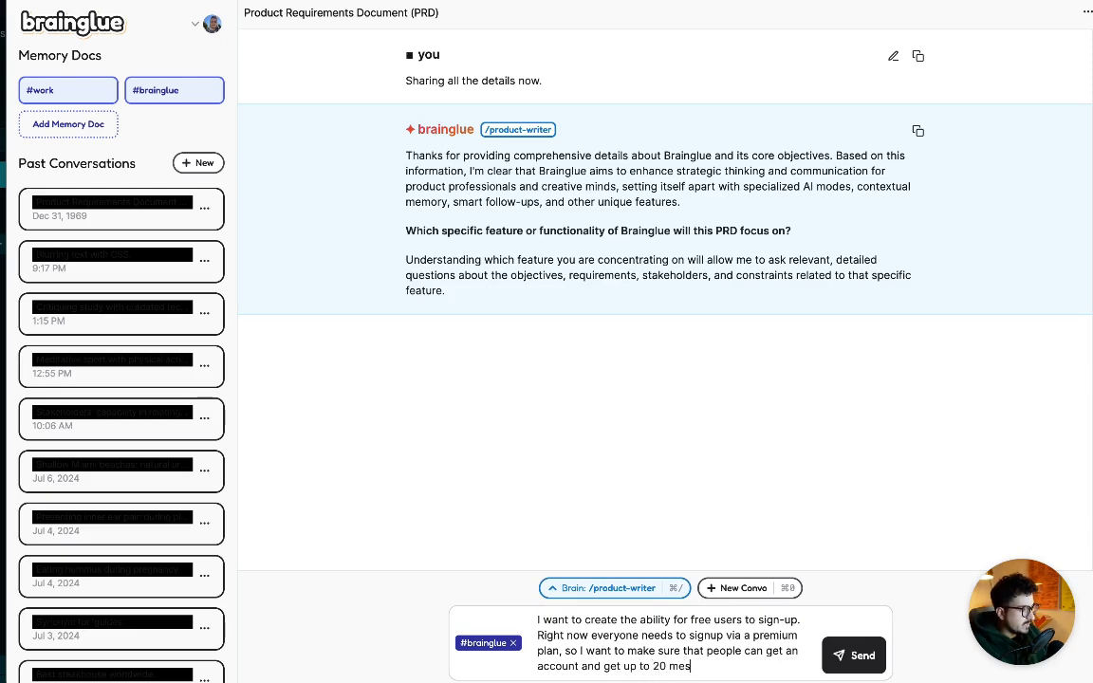
text(sages per mp)
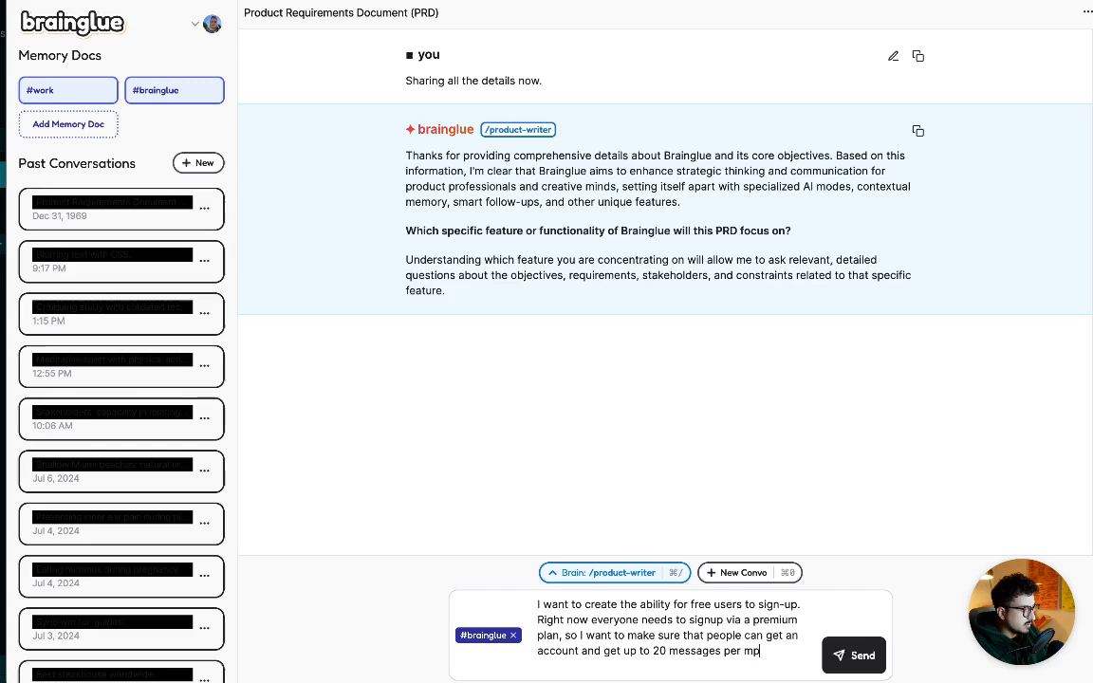
key(BackSpace)
text(onth.)
key(Return)
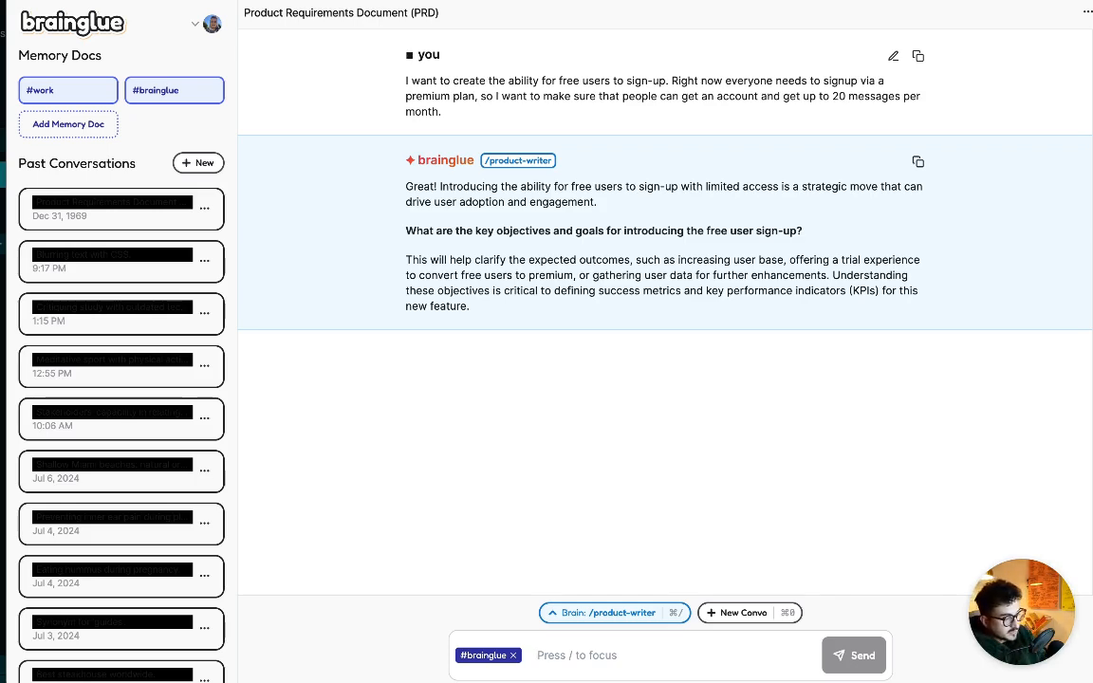
Begin the reply about key objectives with "I want to drive more adoption, allow more people to test it. I want to".
text(I want to dri)
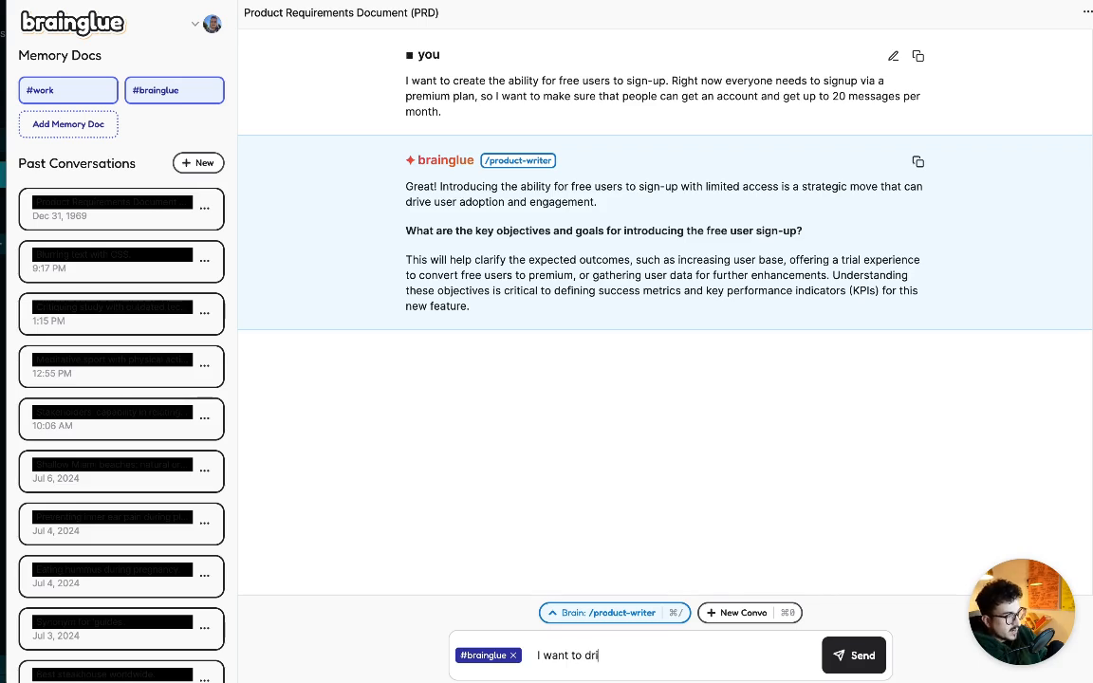
text(ve more adoptio)
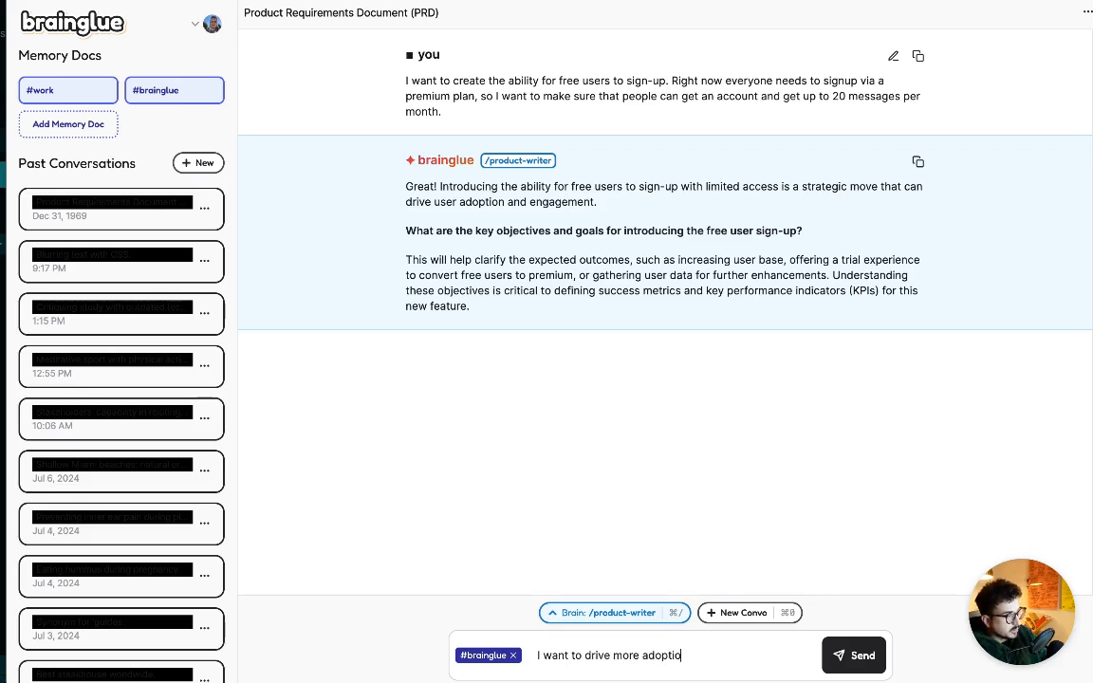
text(n, allow more pop)
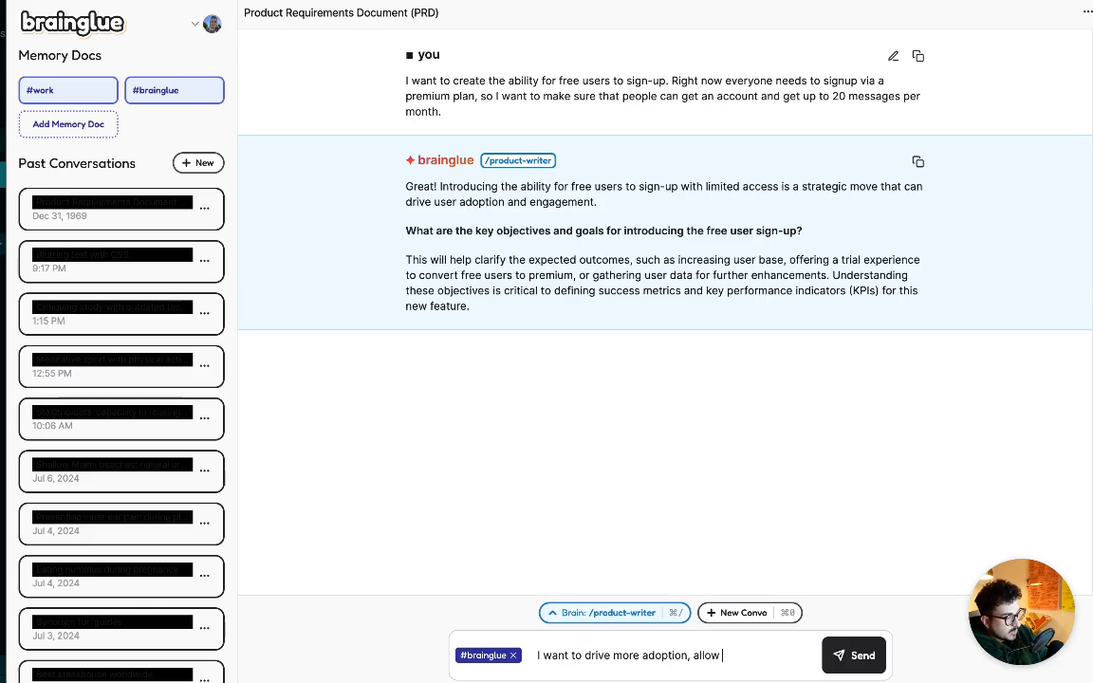
key(BackSpace)
key(BackSpace)
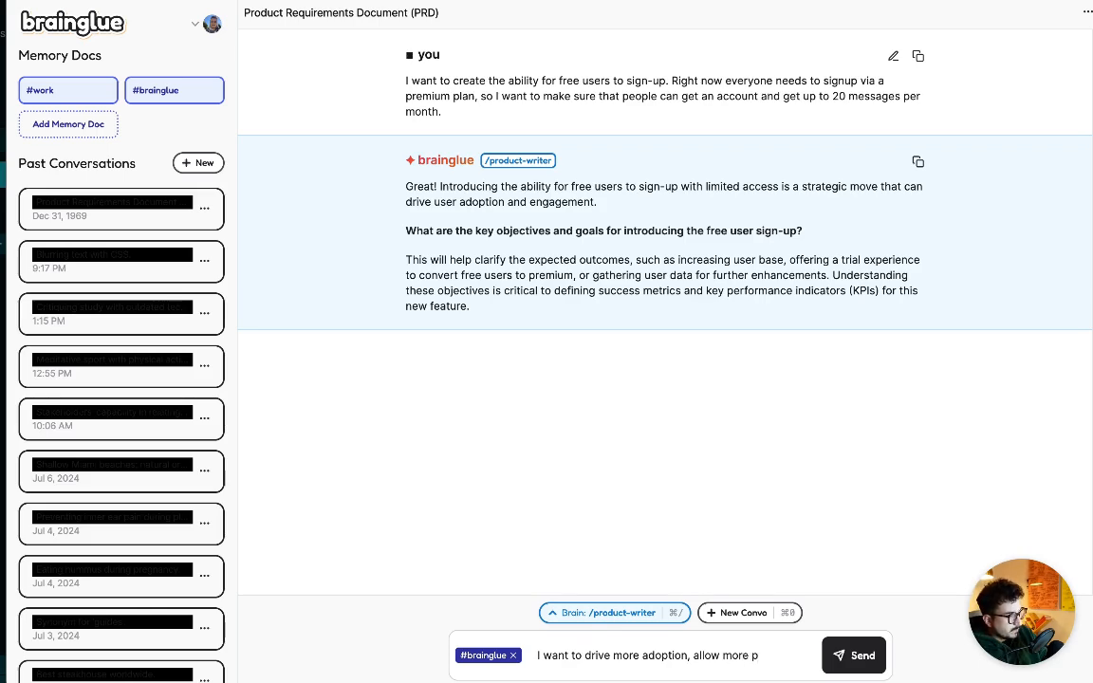
text(eople to test ti)
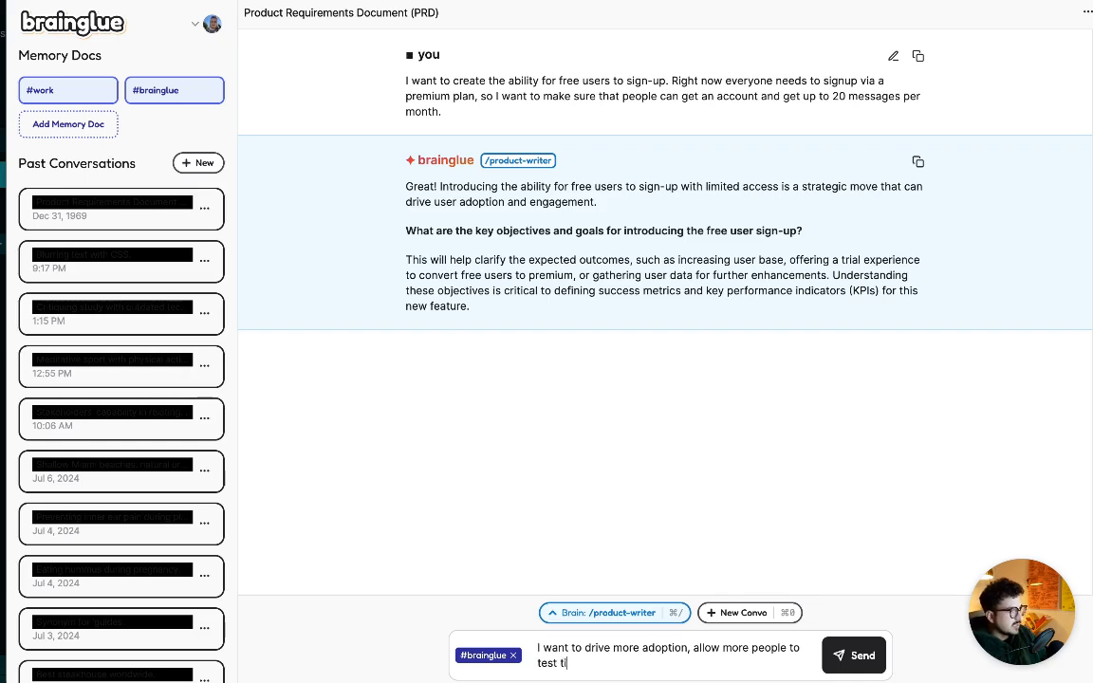
key(BackSpace)
key(BackSpace)
text(it. I want to )
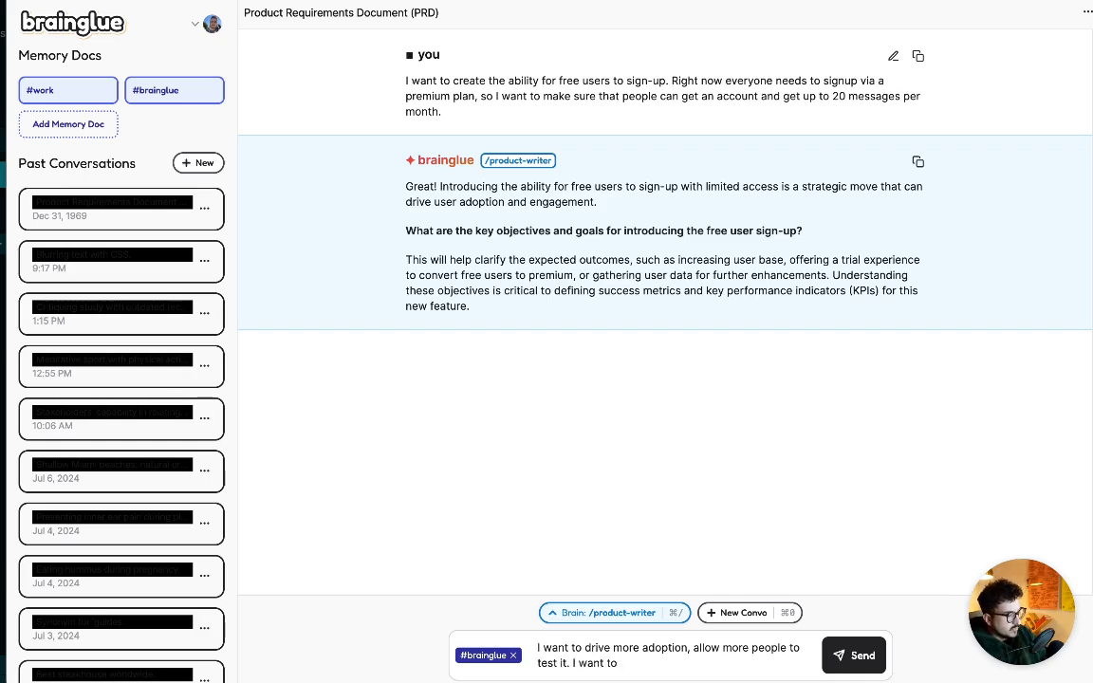
Complete the objectives reply with "create better conversion to premium by giving the users a taste." and send it.
text(create bet)
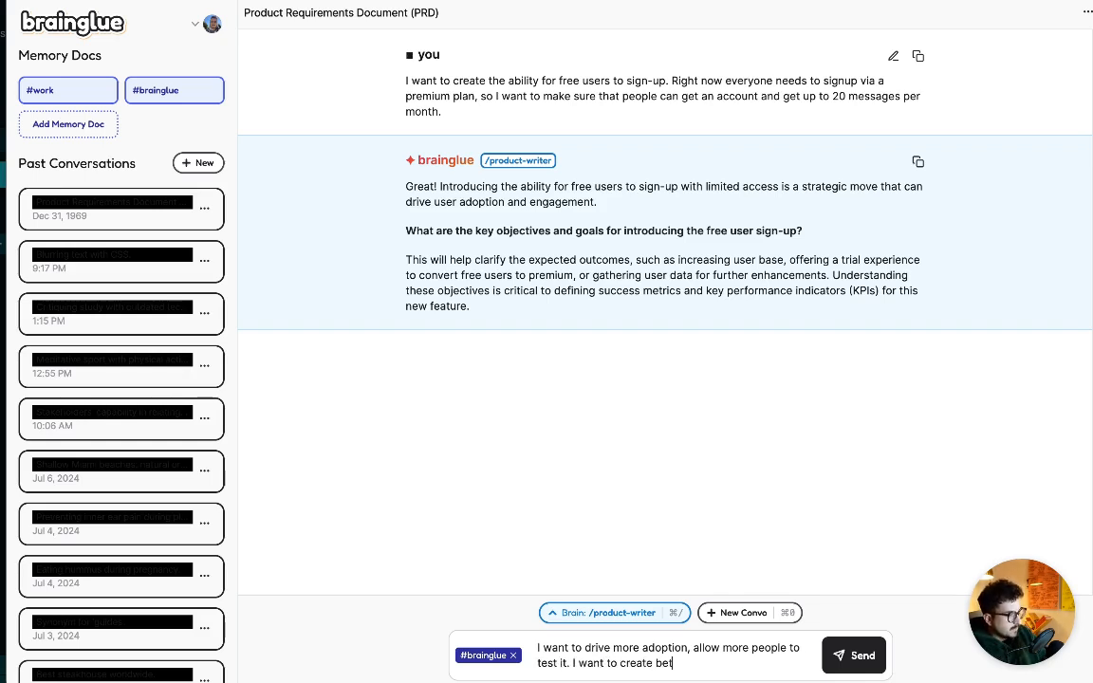
text(ter co)
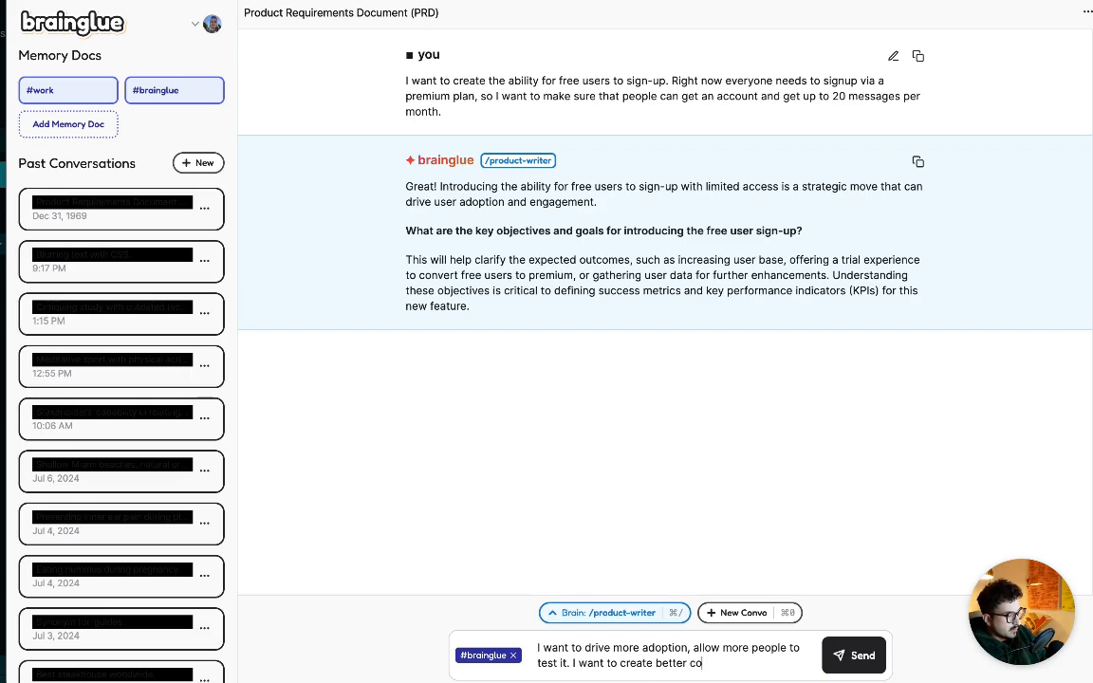
text(nversion to prem)
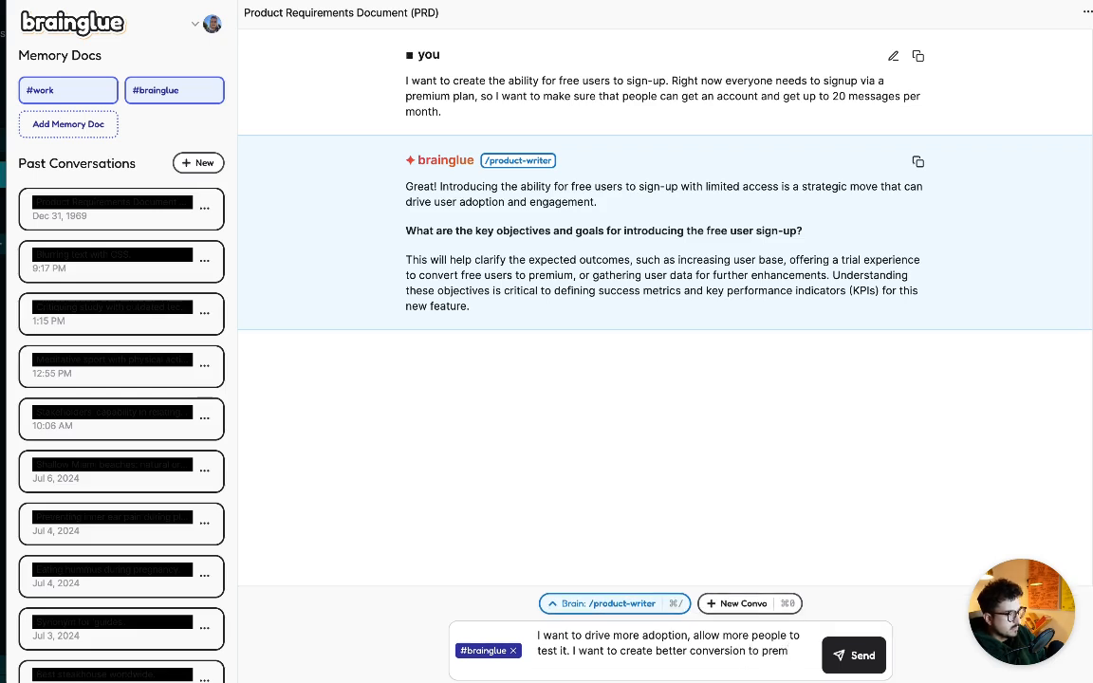
text(ium by giving th)
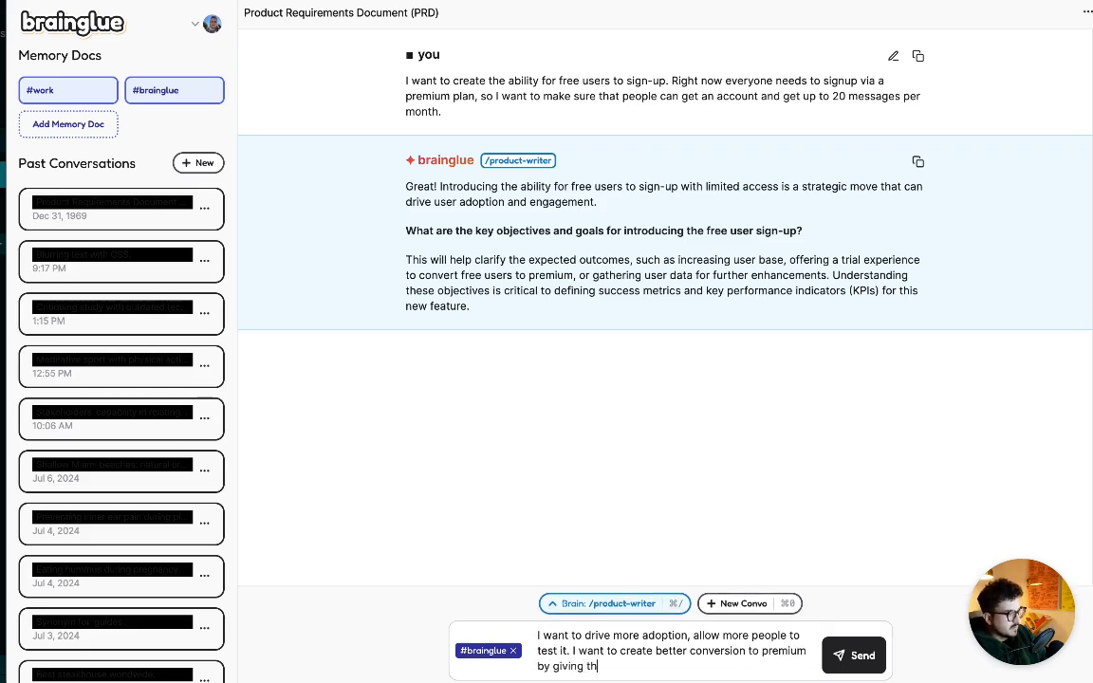
text(e users a taste.)
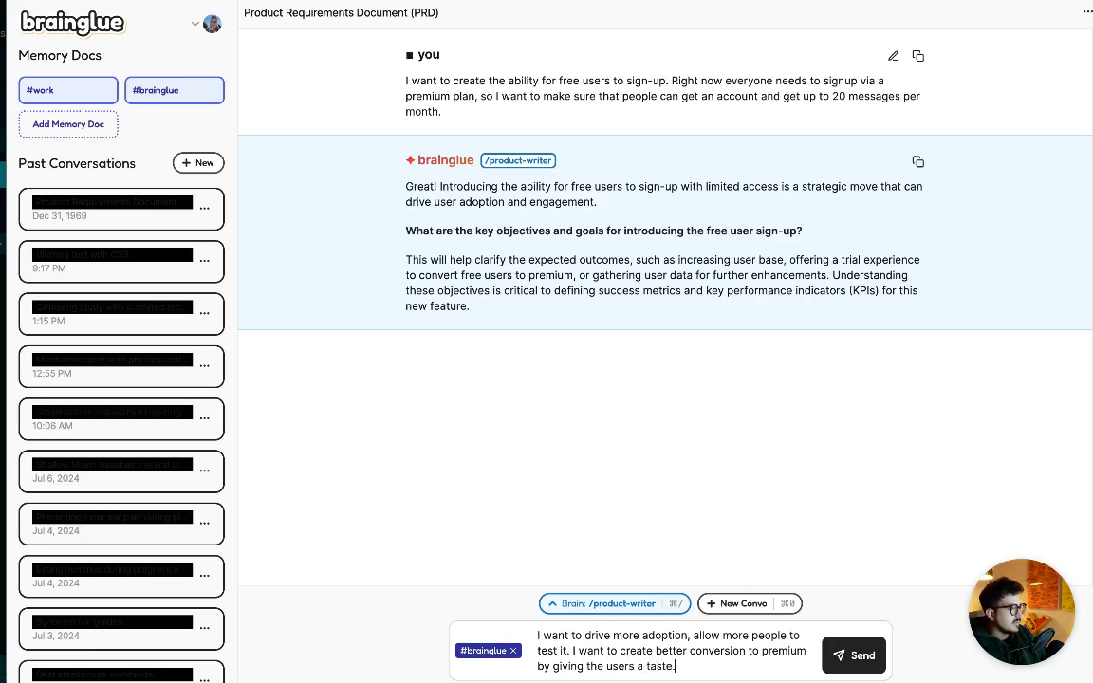
key(Return)
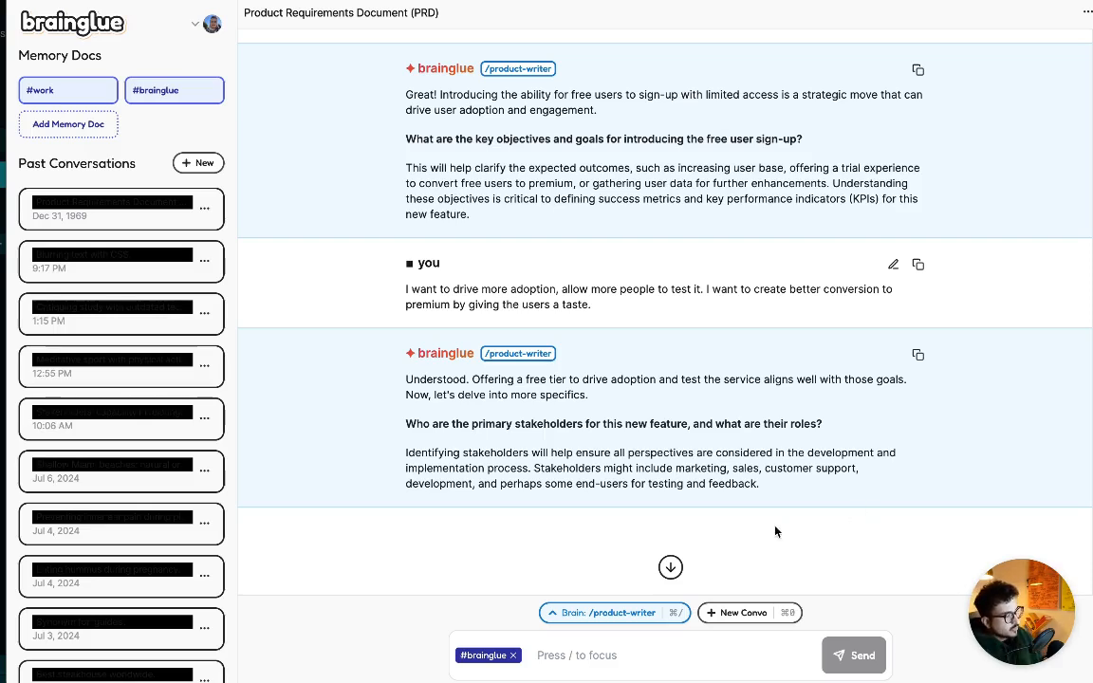
Begin the reply about primary stakeholders with "This will serve primarily the new users.".
key(slash)
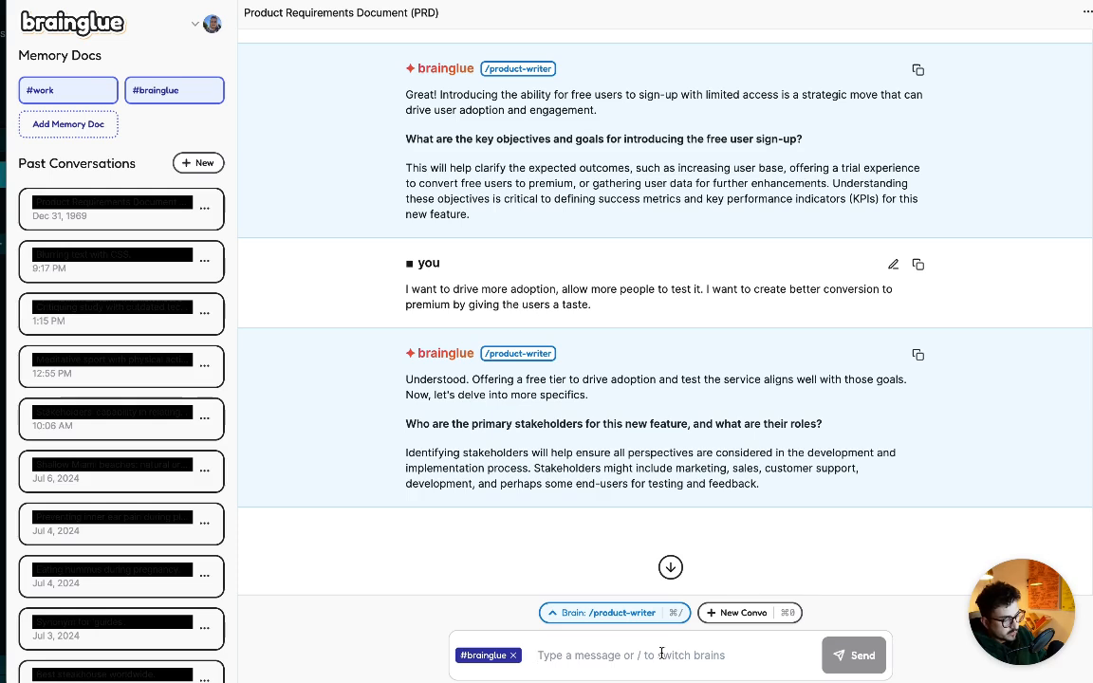
text(Thiis)
key(BackSpace)
key(BackSpace)
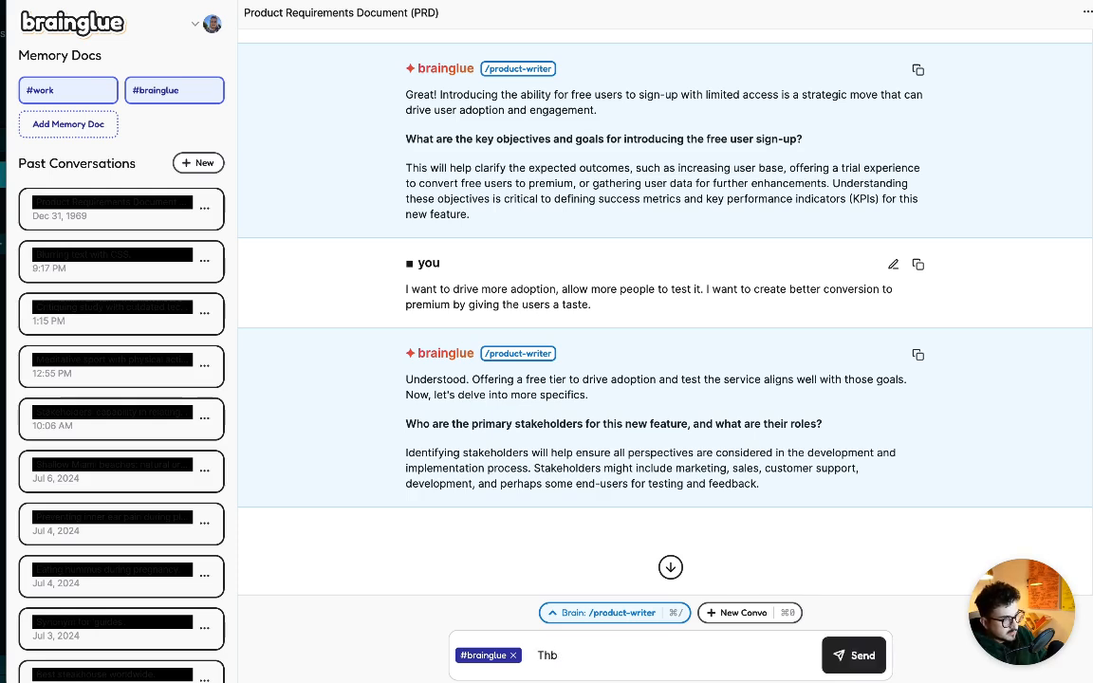
text(s will serve primairt)
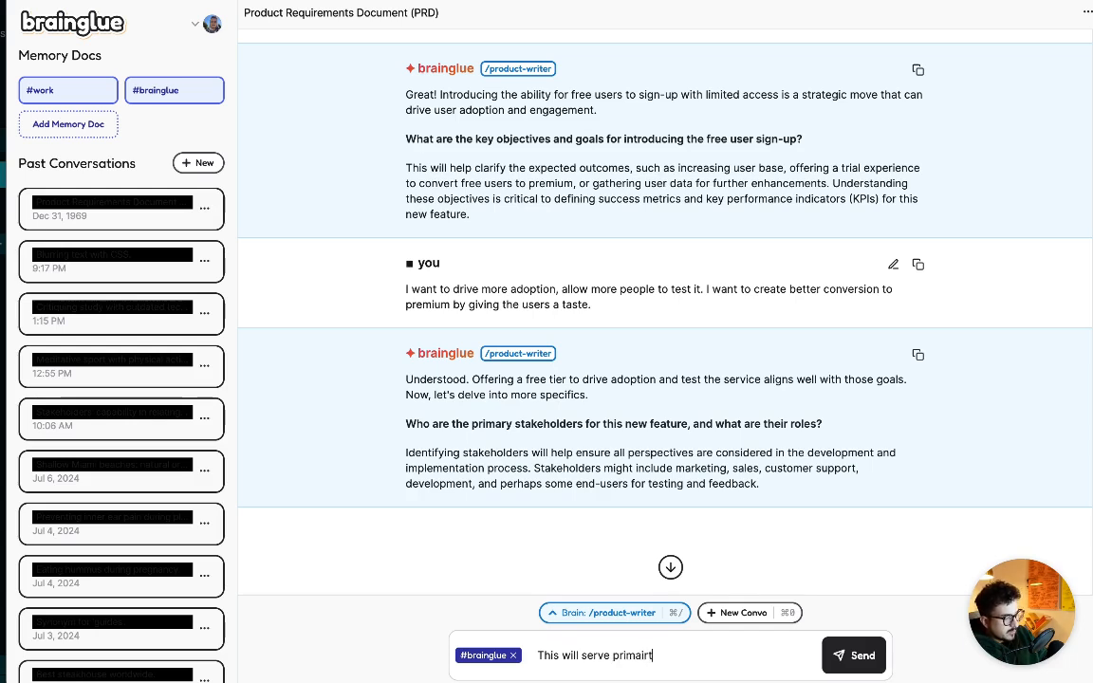
key(BackSpace)
key(BackSpace)
key(BackSpace)
text(rily the new users. Thye)
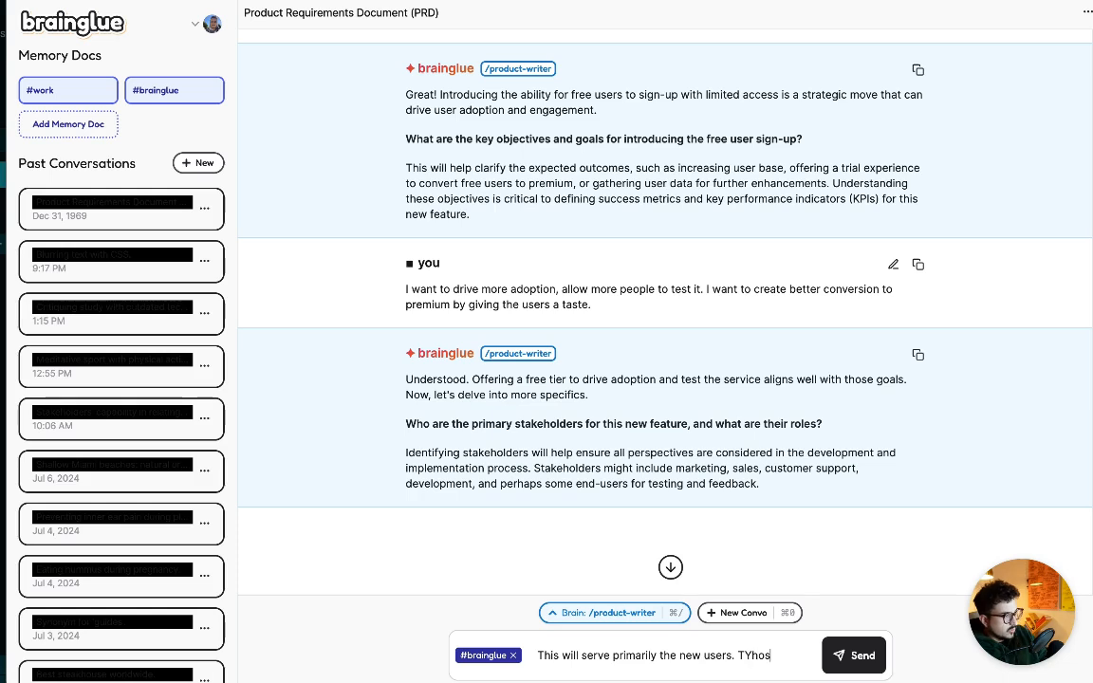
Add "Those who are curious but don;t want to enter their CC yet." to the stakeholders reply and send it.
key(BackSpace)
key(BackSpace)
key(BackSpace)
text(hose who are curious but)
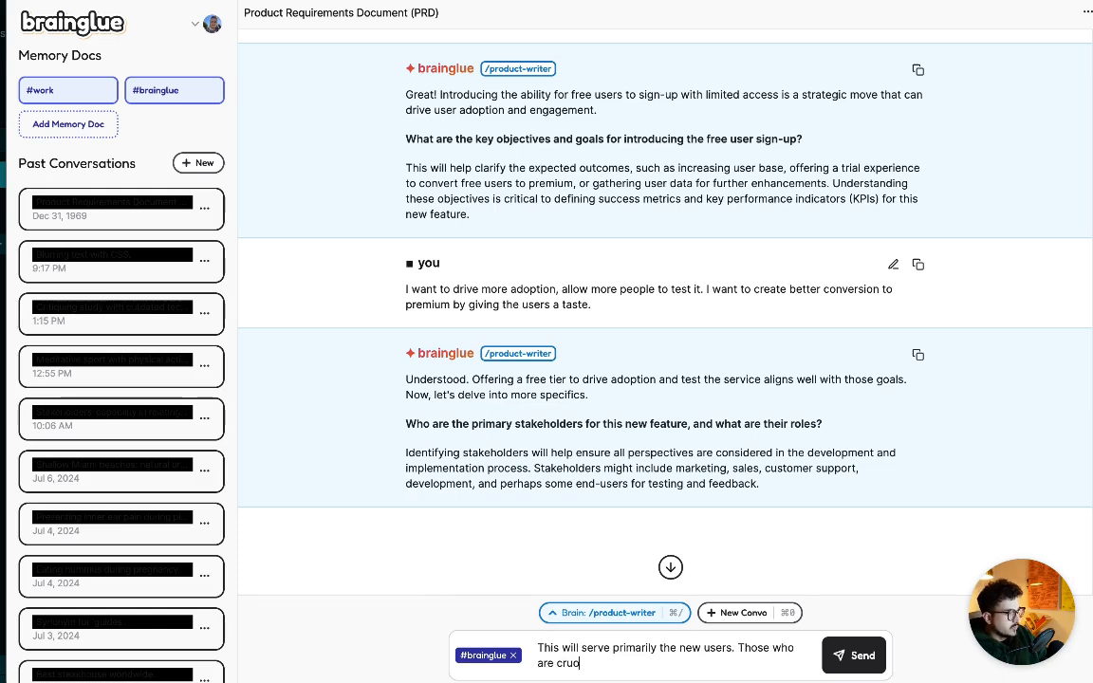
text( don;t w)
text(ant)
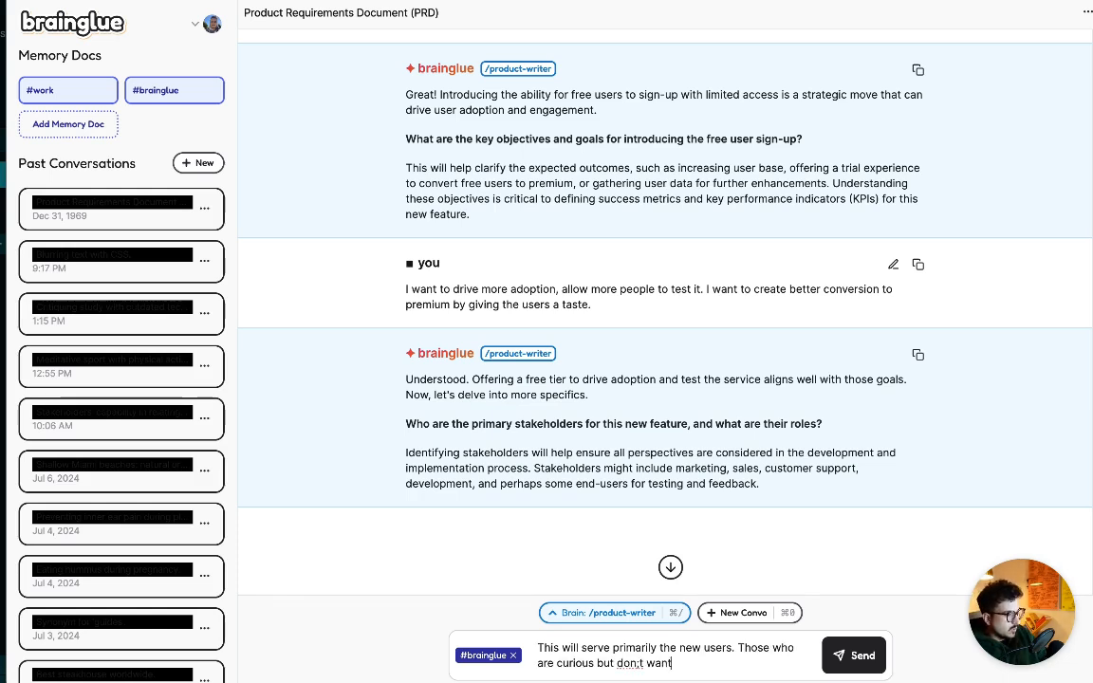
text( to enter t)
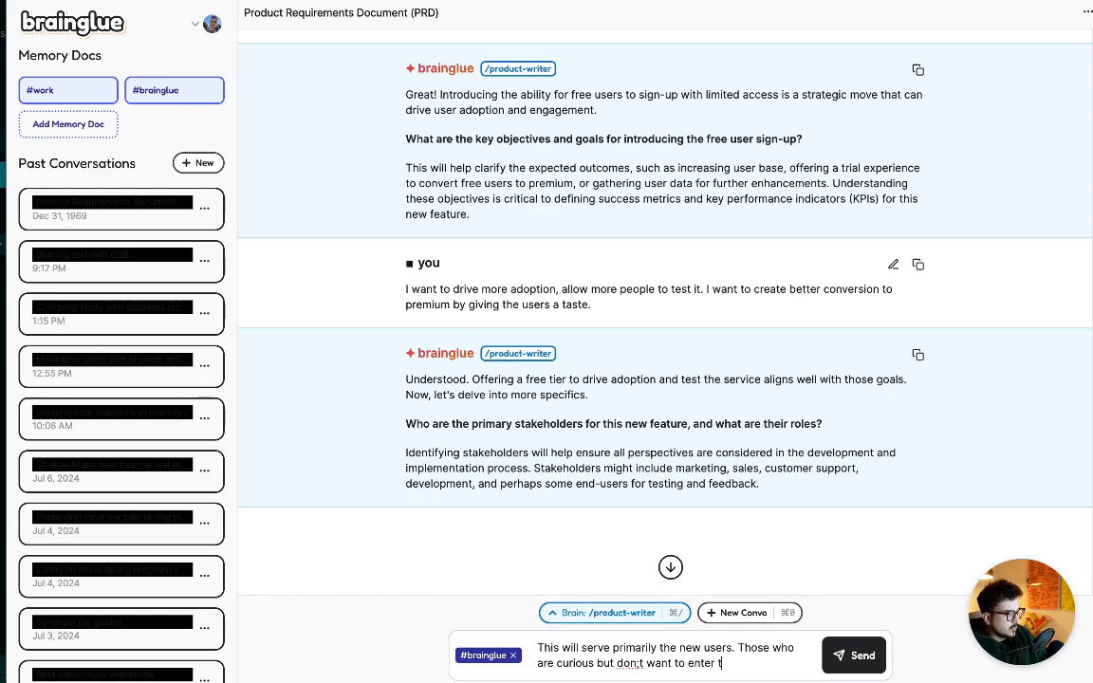
text(heir CC yet.)
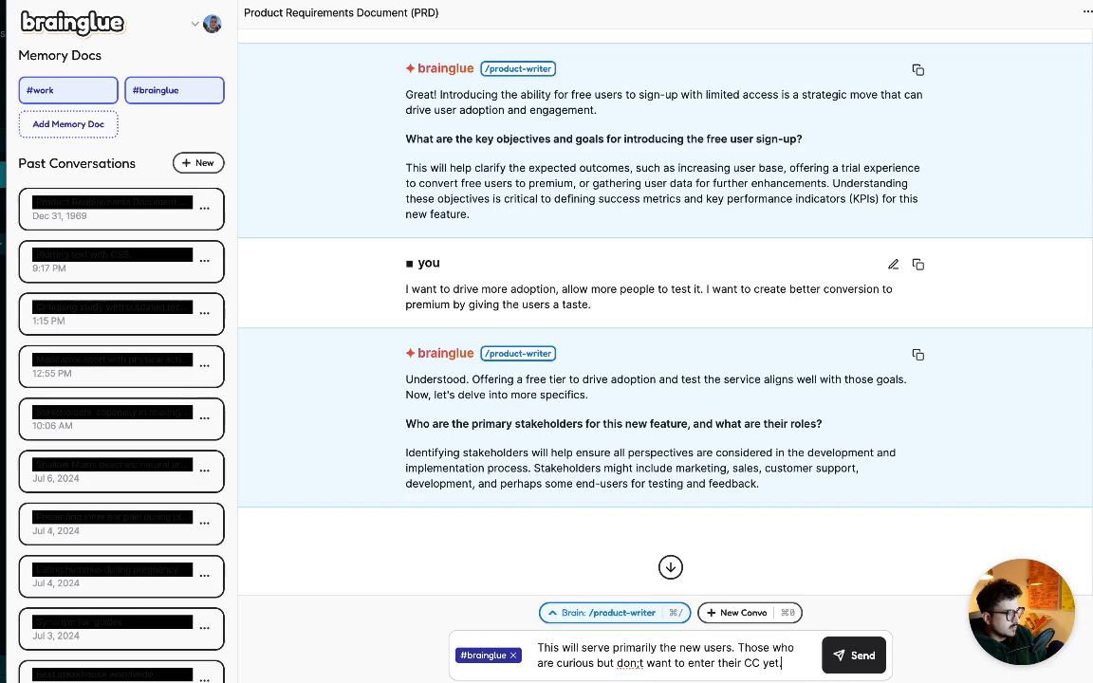
key(Return)
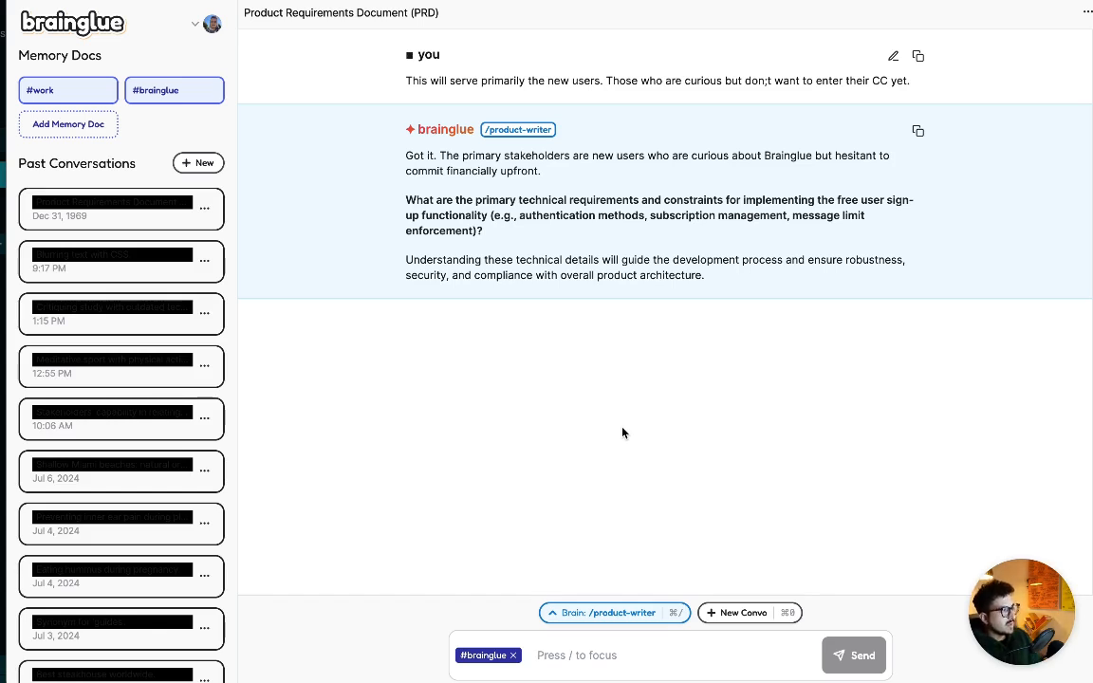
Begin the reply about technical requirements and constraints with "I would say all of those. Right now".
text(Ol)
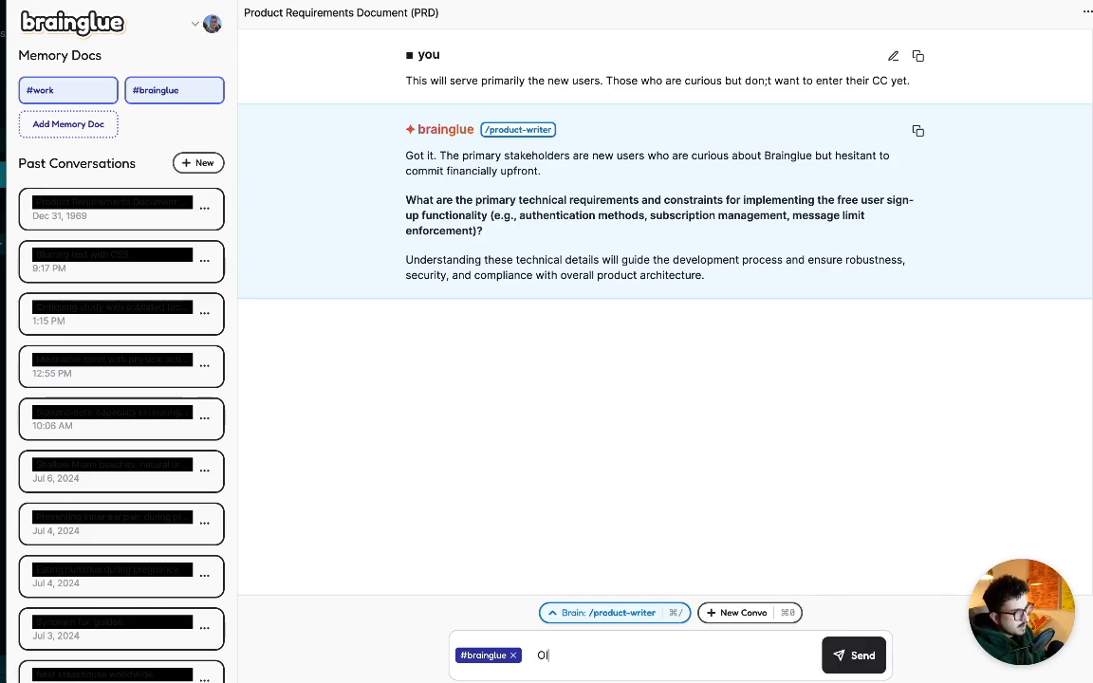
key(BackSpace)
key(BackSpace)
text(I)
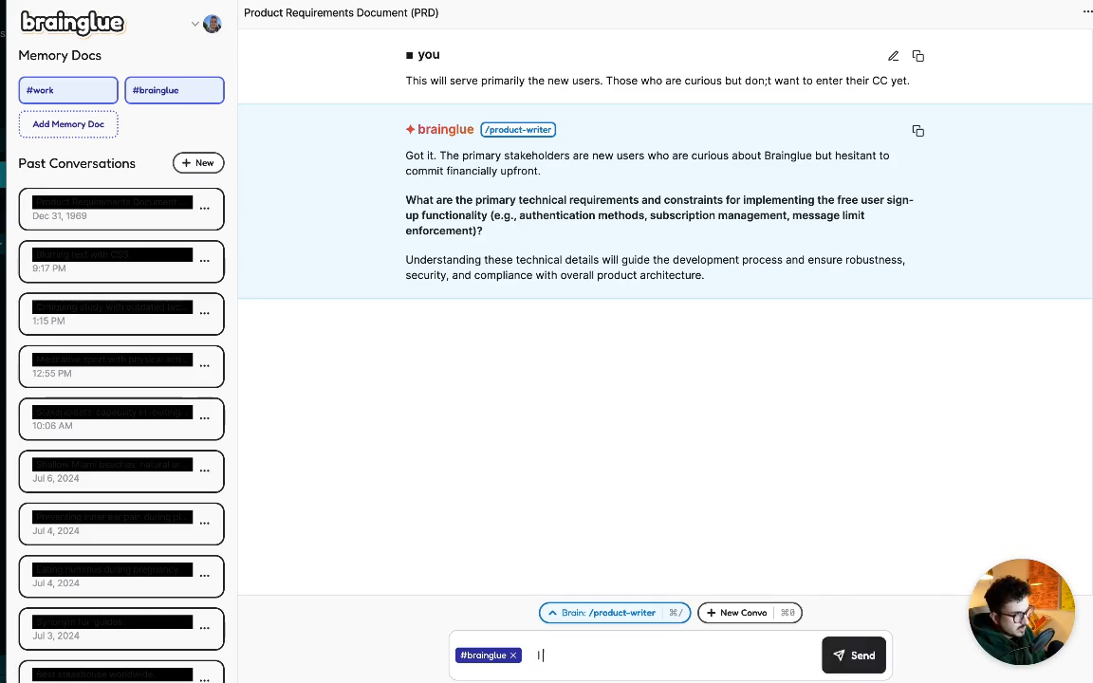
text( would say all of those. Right now)
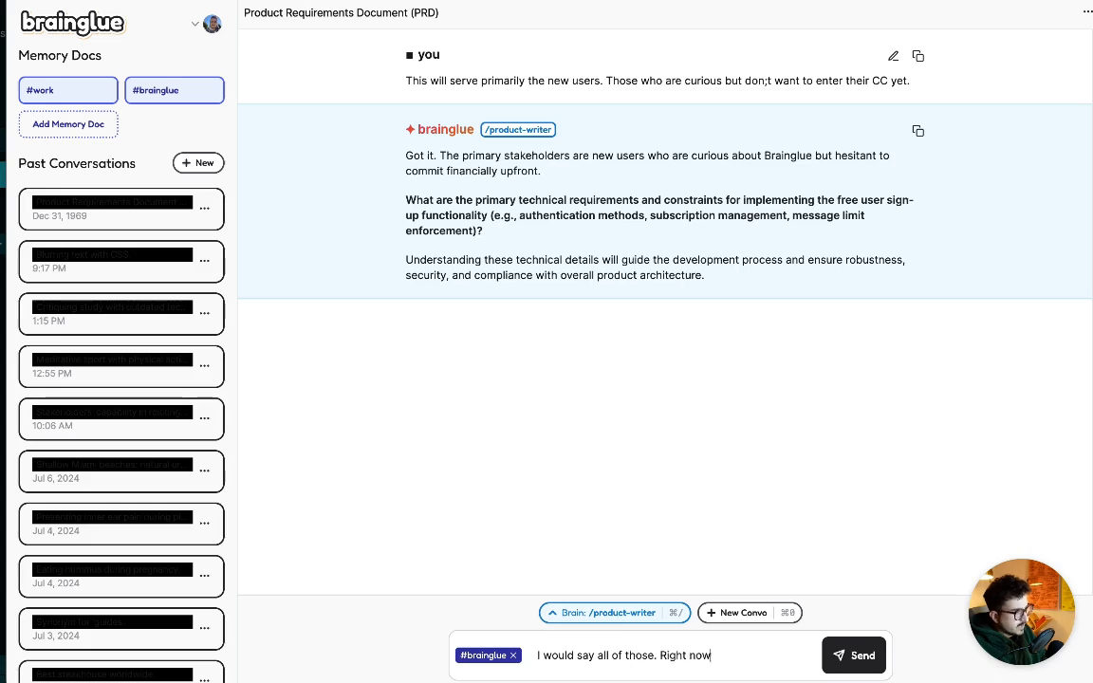
Complete the technical requirements reply with "we just have a user object and we need to model the entire thing." and send it.
text( we just h)
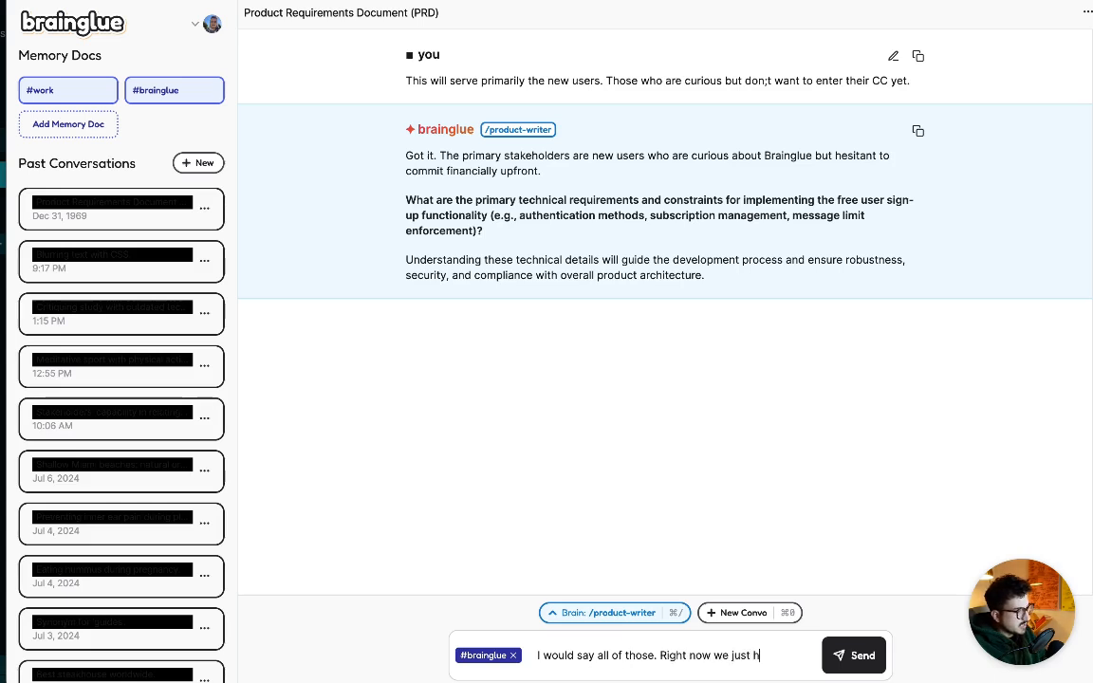
text(ave a user ob)
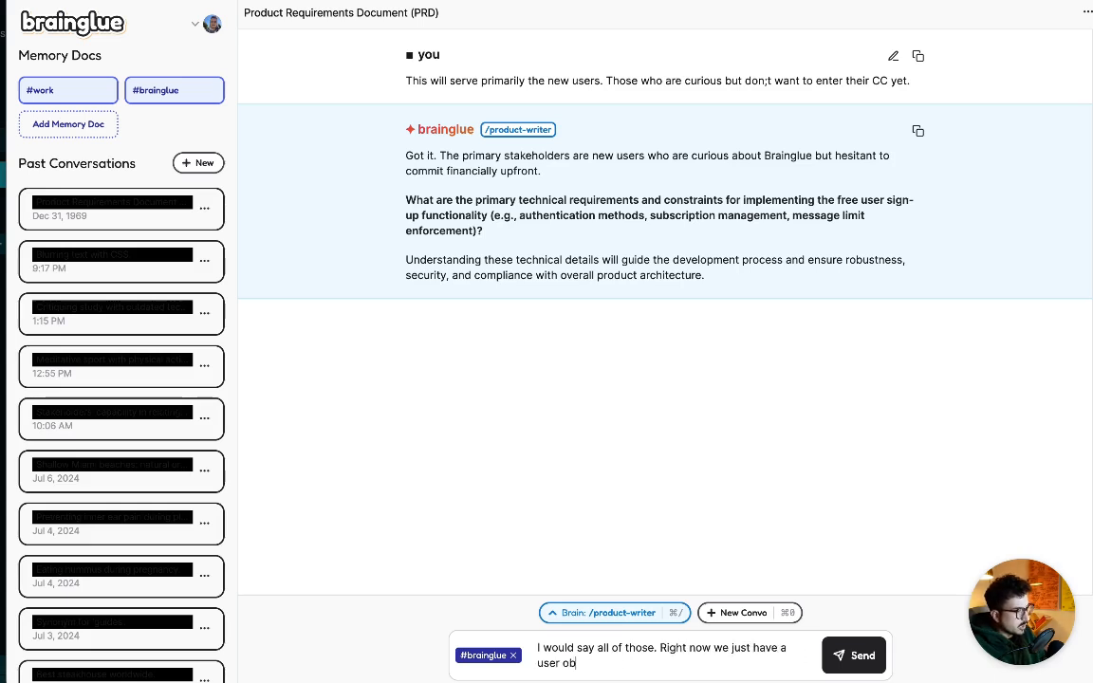
text(ject and we)
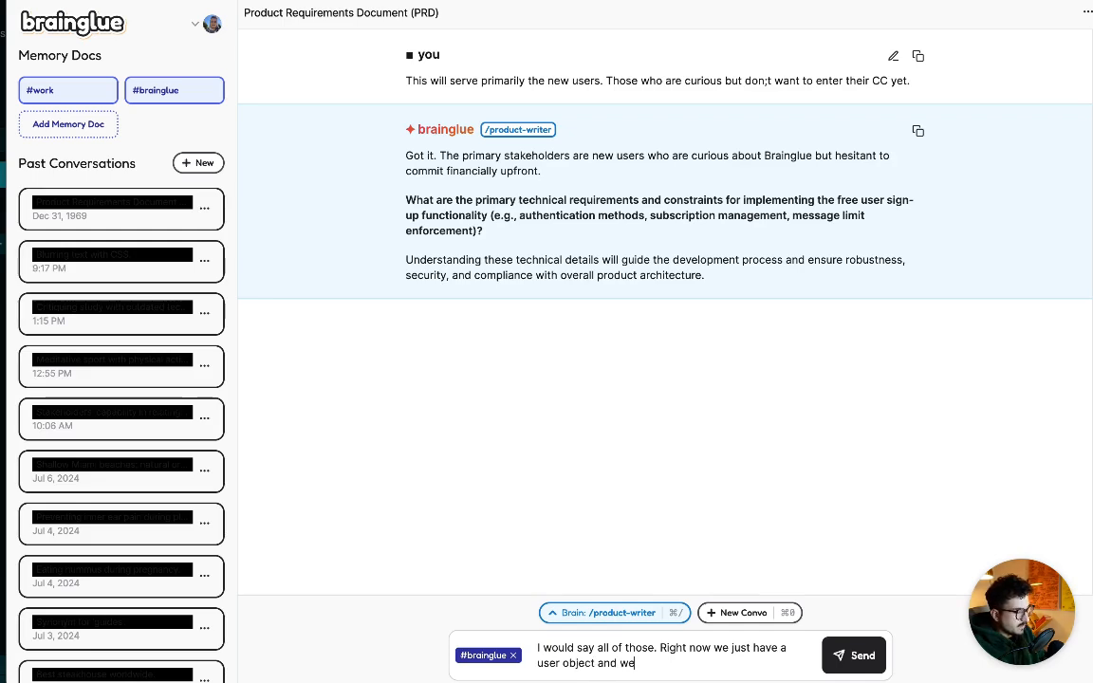
text( need to mo)
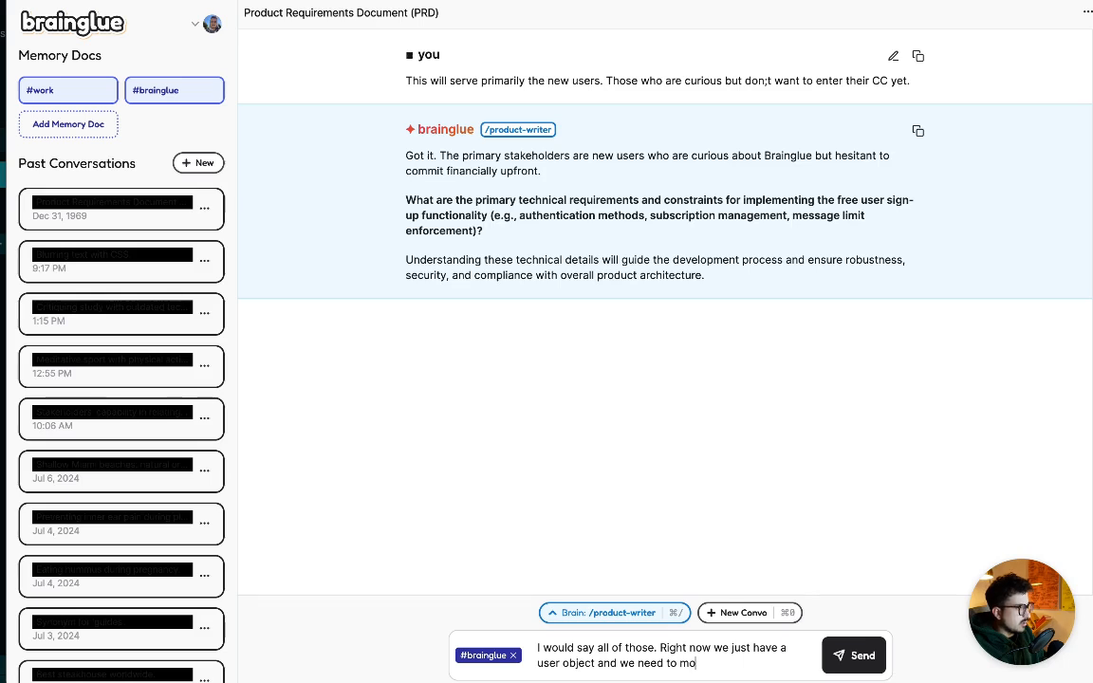
text(del the entire thing.)
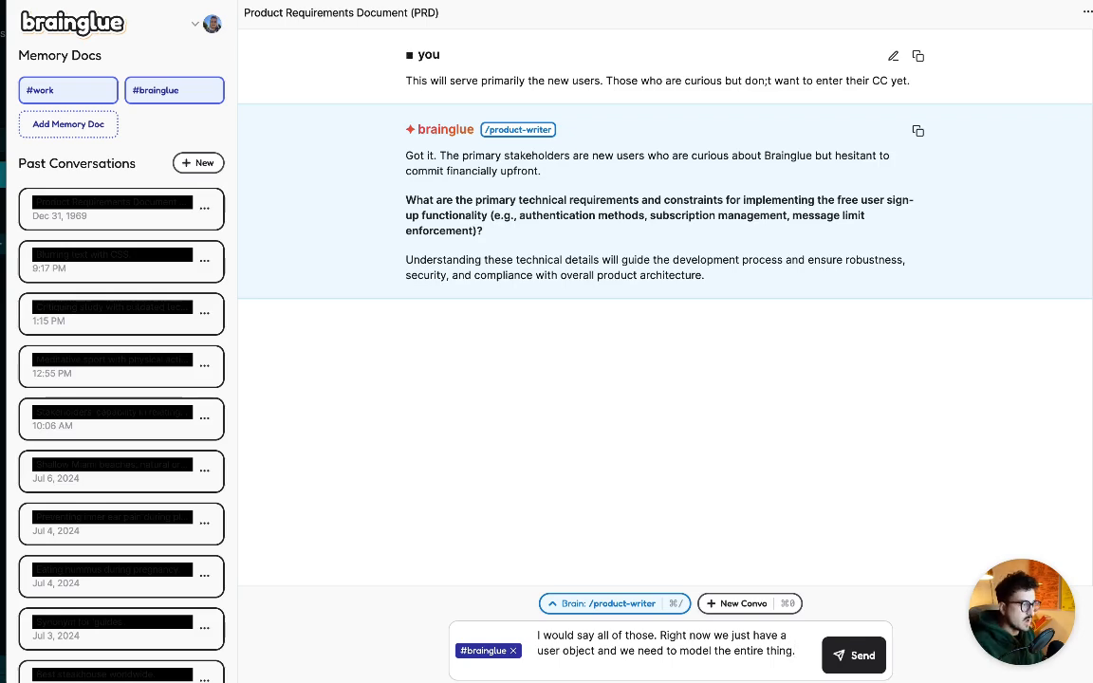
key(Return)
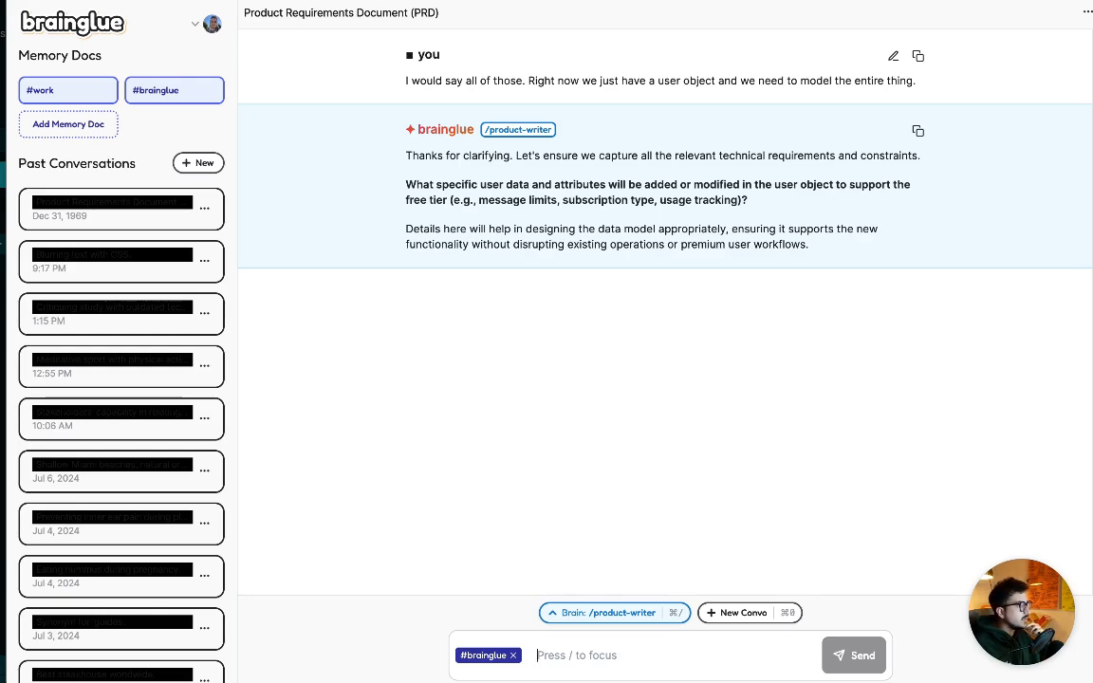
Begin the reply about user data and attributes with "a monthly quota, there will be".
text(as quota)
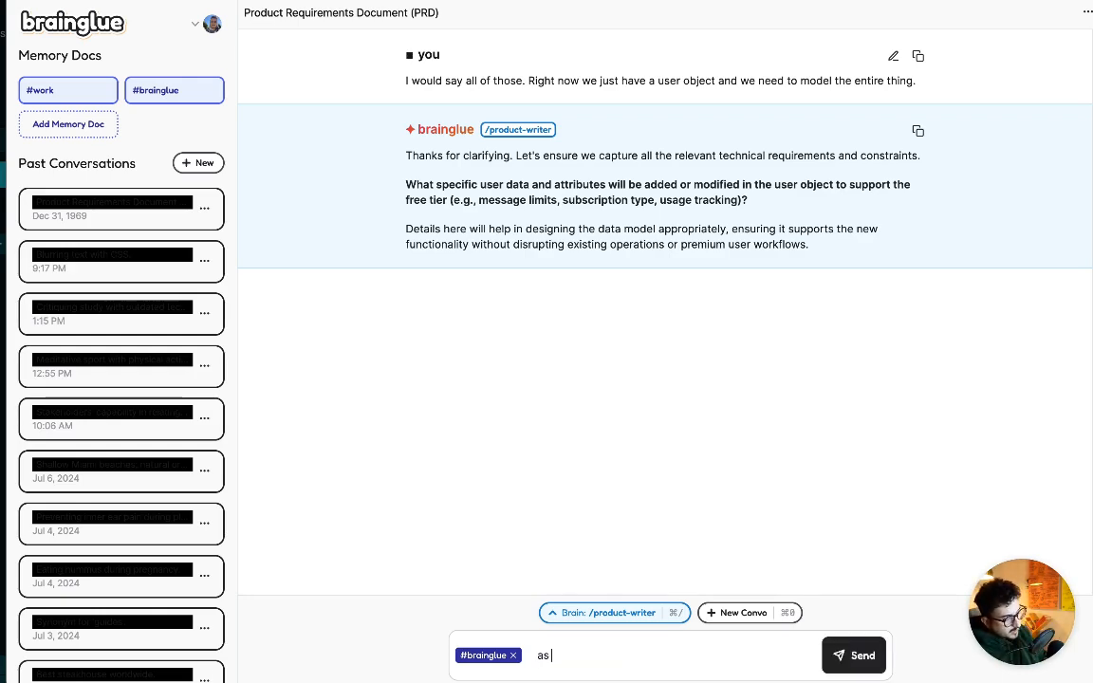
key(BackSpace)
key(BackSpace)
key(BackSpace)
key(BackSpace)
key(BackSpace)
key(BackSpace)
key(BackSpace)
text(quota, tha)
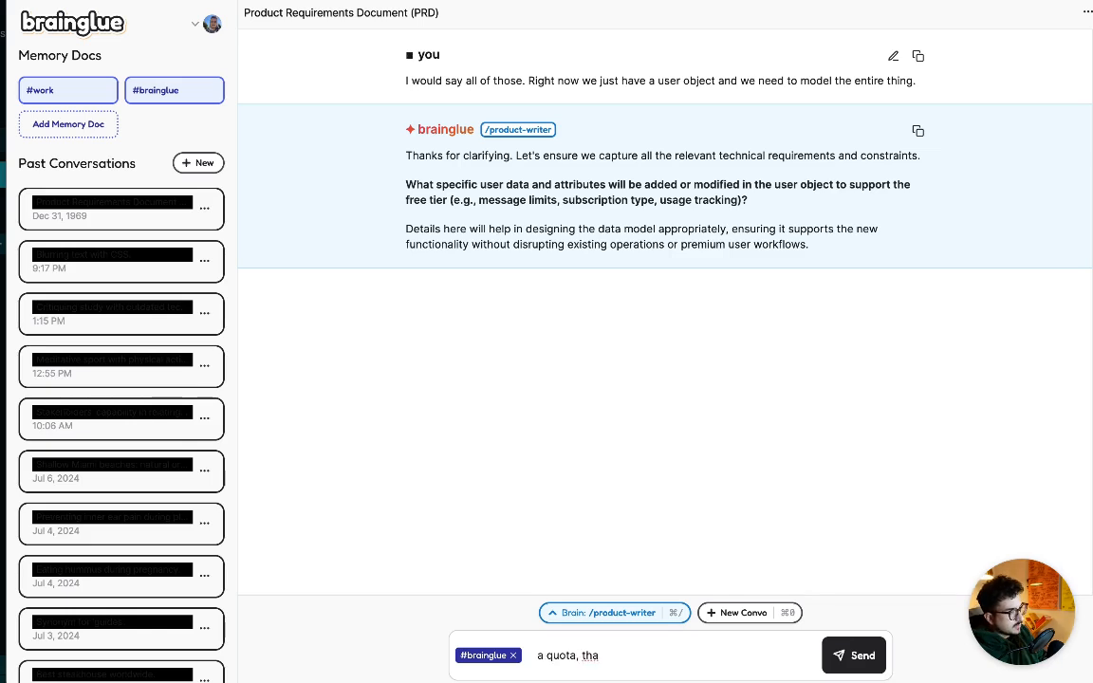
key(BackSpace)
text(t)
key(BackSpace)
key(BackSpace)
key(BackSpace)
key(BackSpace)
key(BackSpace)
key(BackSpace)
key(BackSpace)
key(BackSpace)
key(BackSpace)
key(BackSpace)
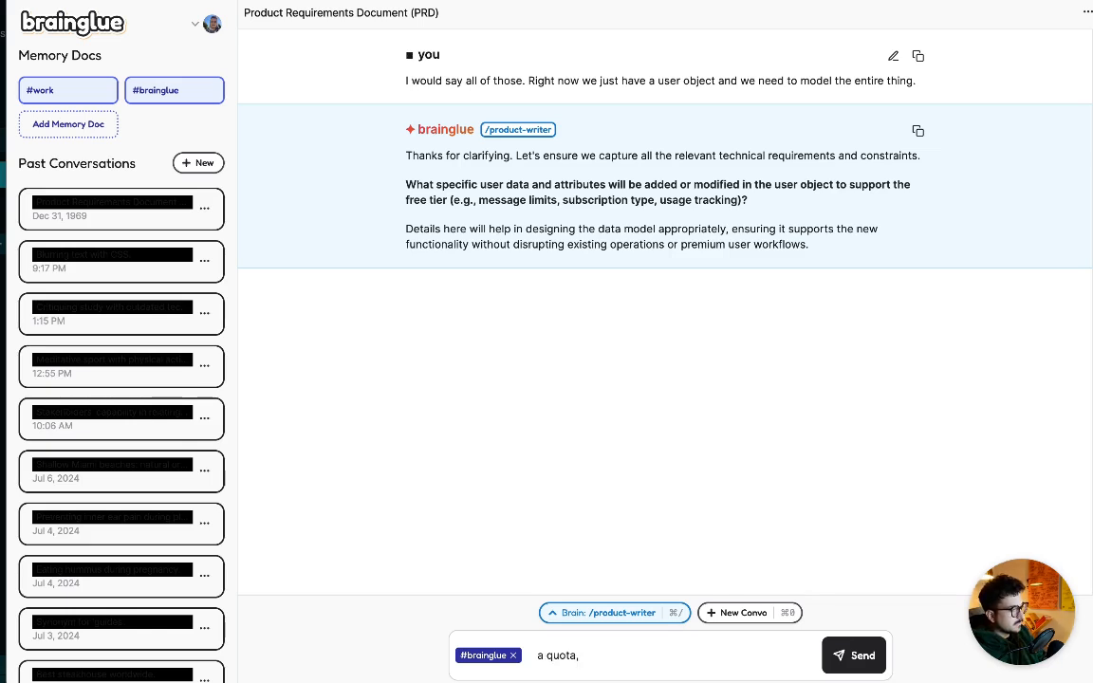
key(BackSpace)
text(monthly quota, there willb)
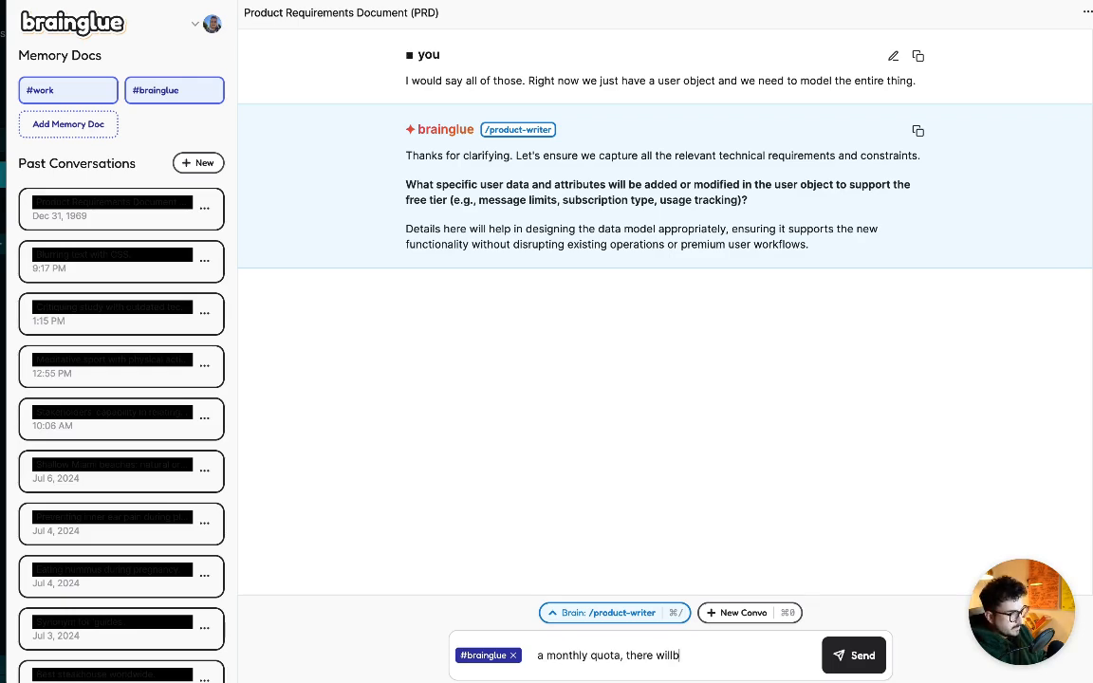
key(BackSpace)
text(be o)
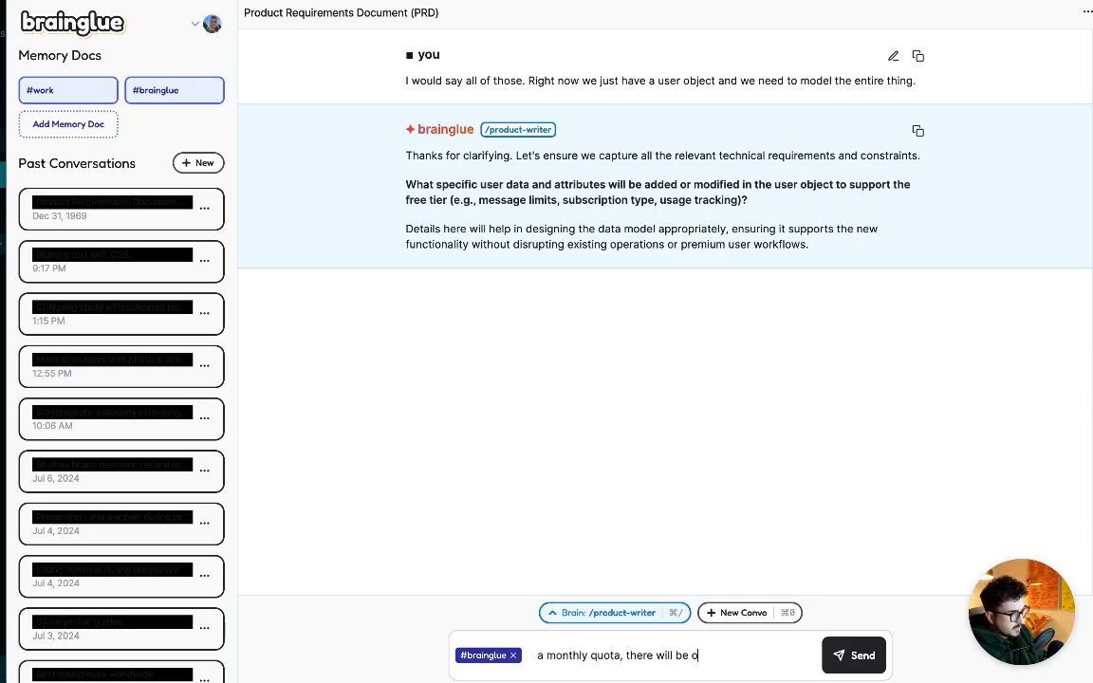
Finish the first sentence of the user data reply with "only free and paid.".
text(nly free and apiu)
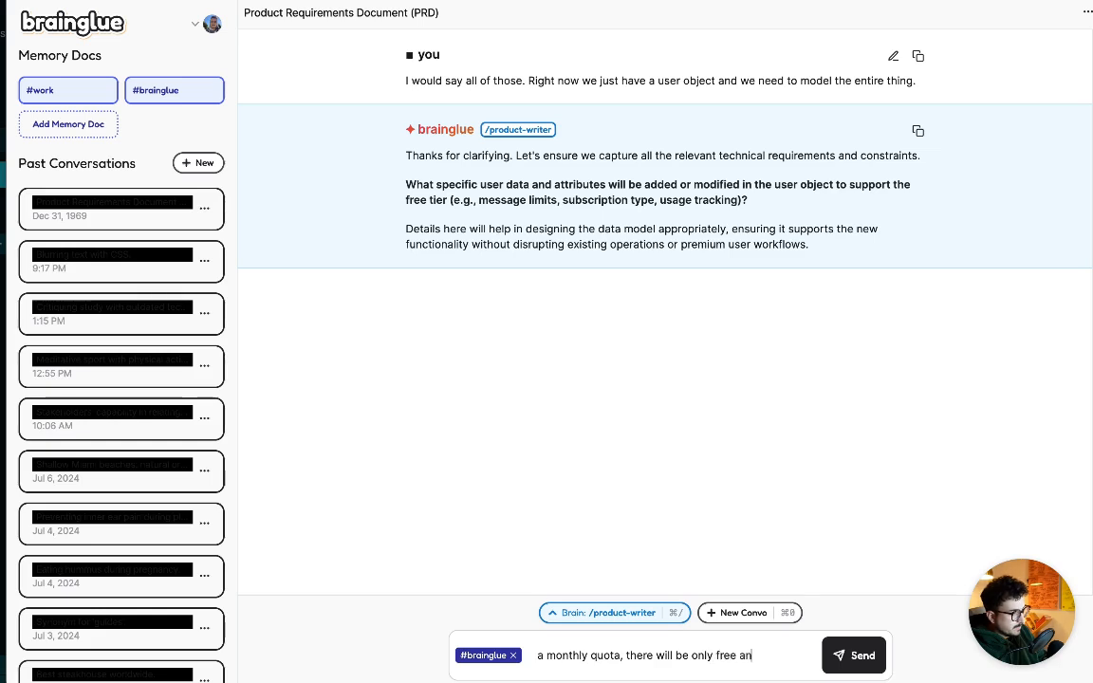
key(BackSpace)
key(BackSpace)
key(BackSpace)
key(BackSpace)
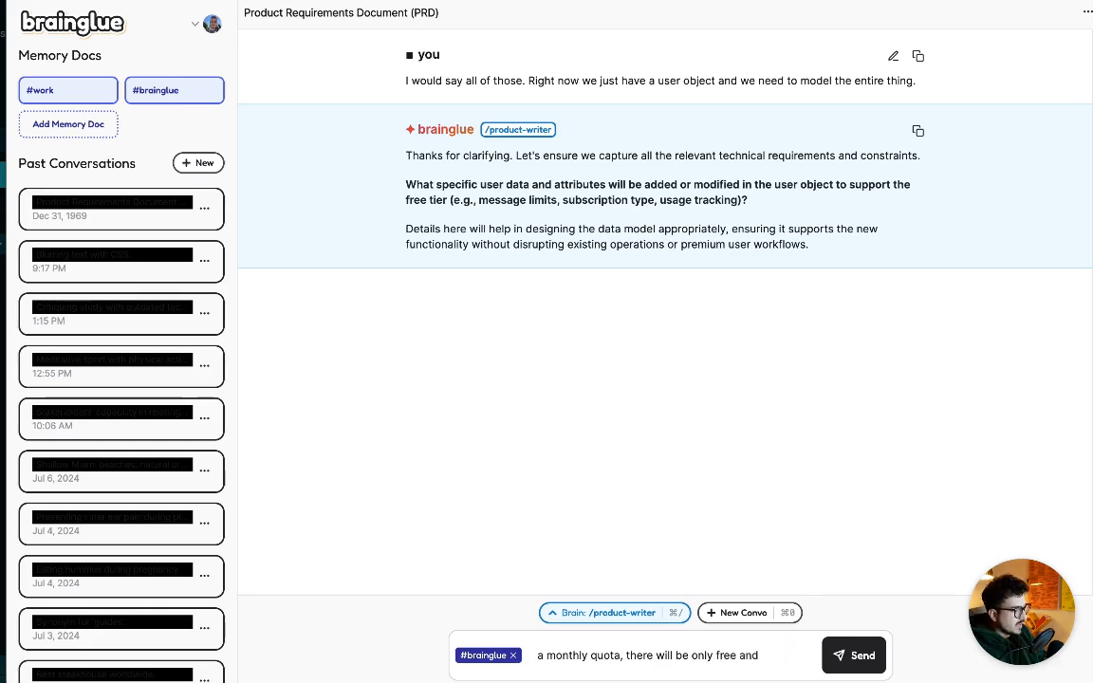
text(paid.)
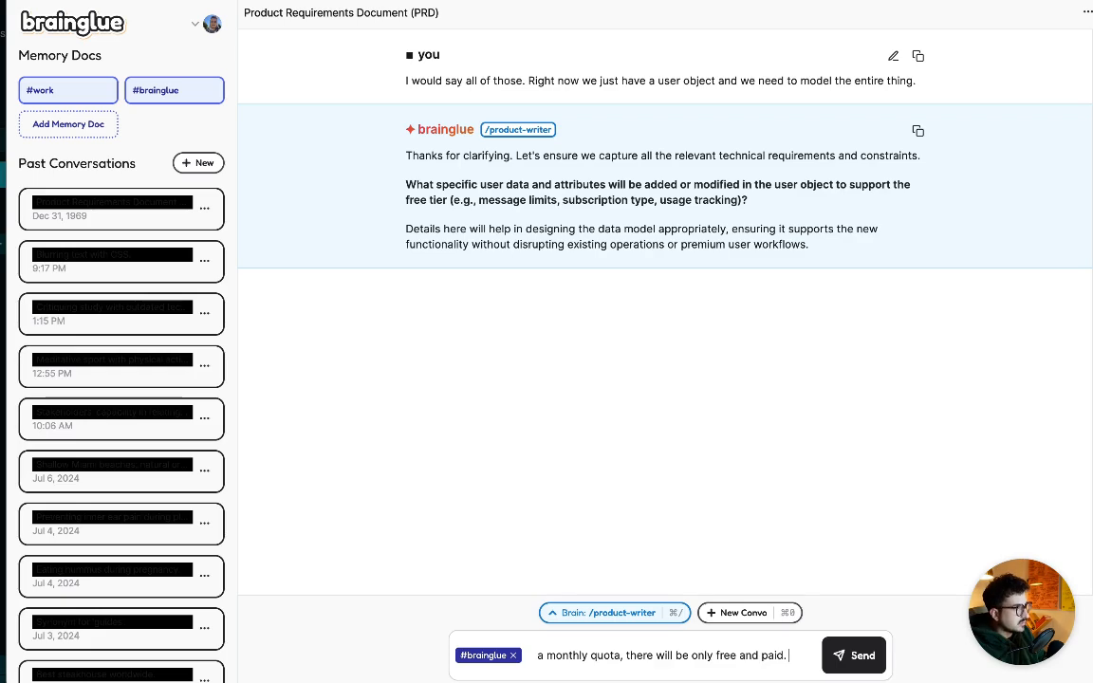
Add "And yes we need to keep track of all the usage" to the user data reply.
text( And)
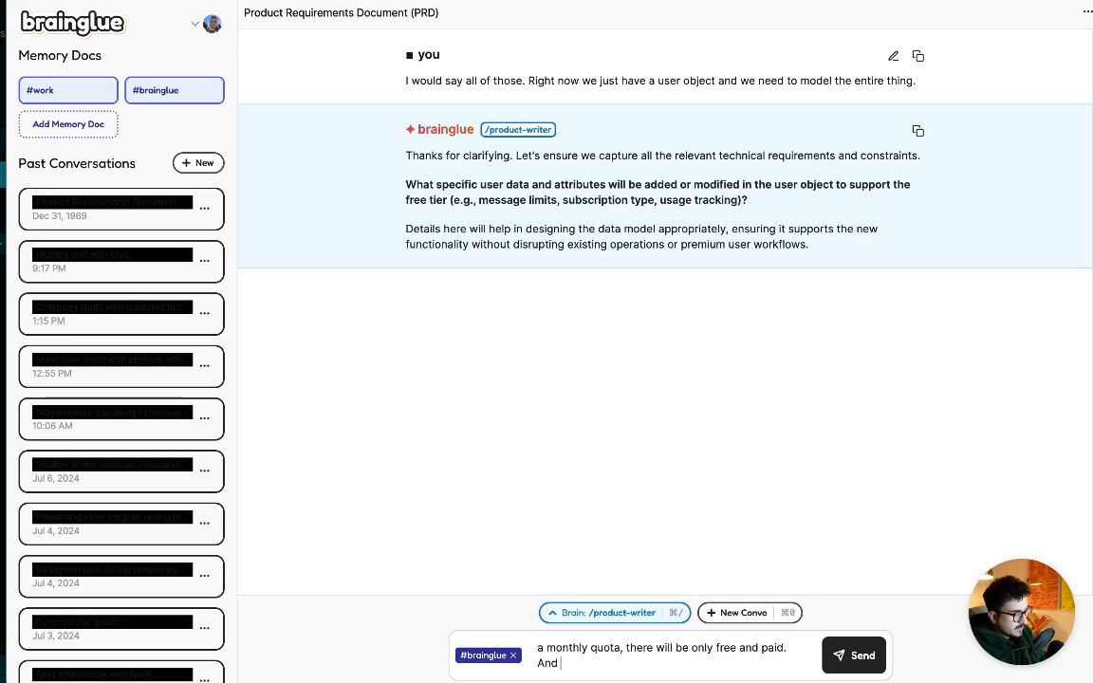
text( yes we ne)
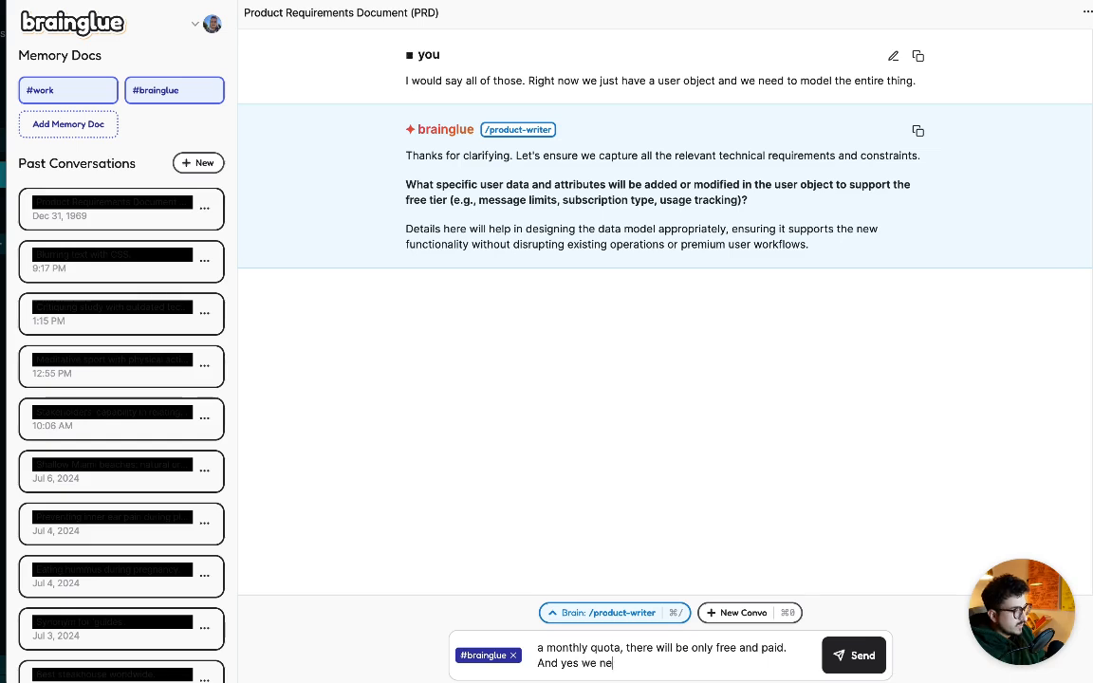
text(ed to ke)
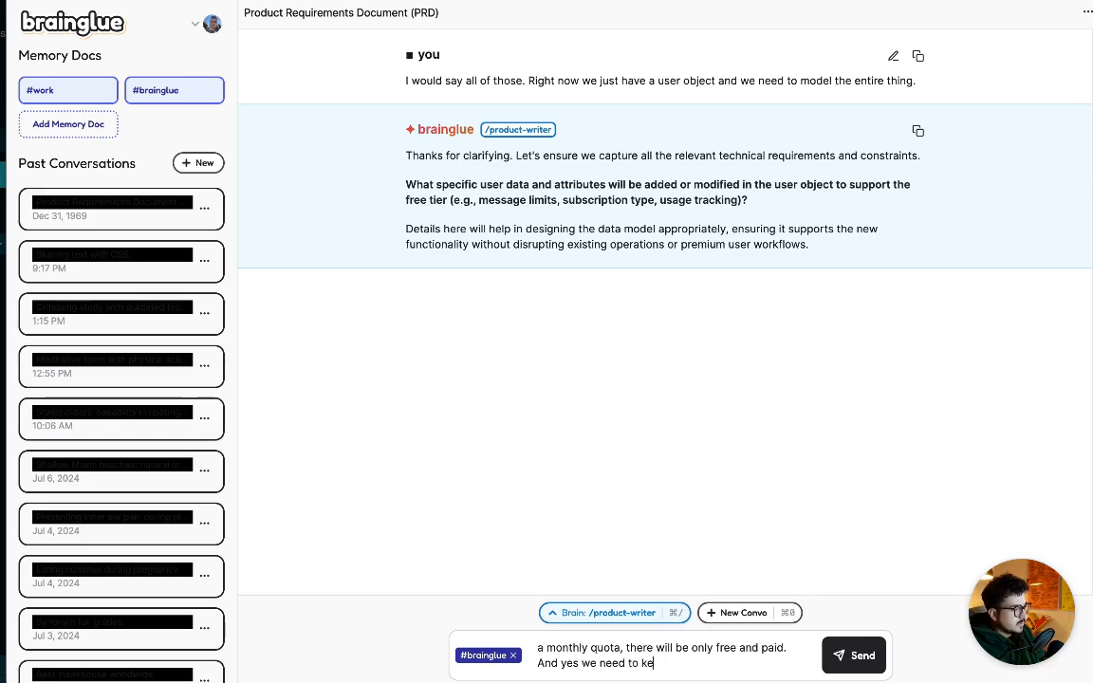
text(ep track)
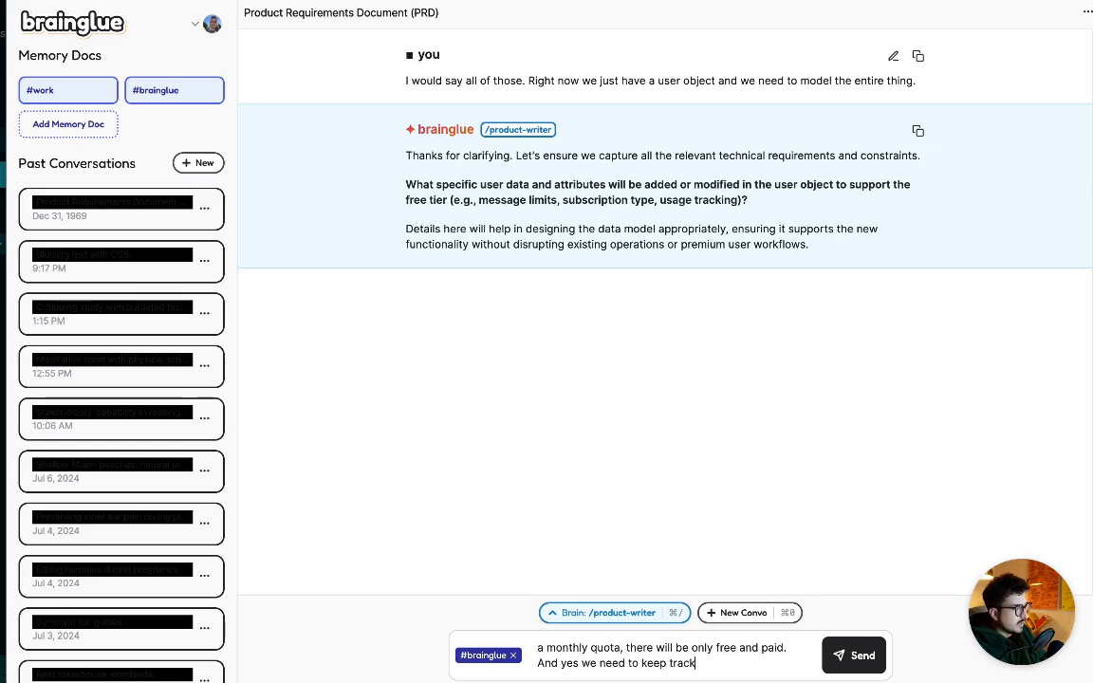
text( of all thge)
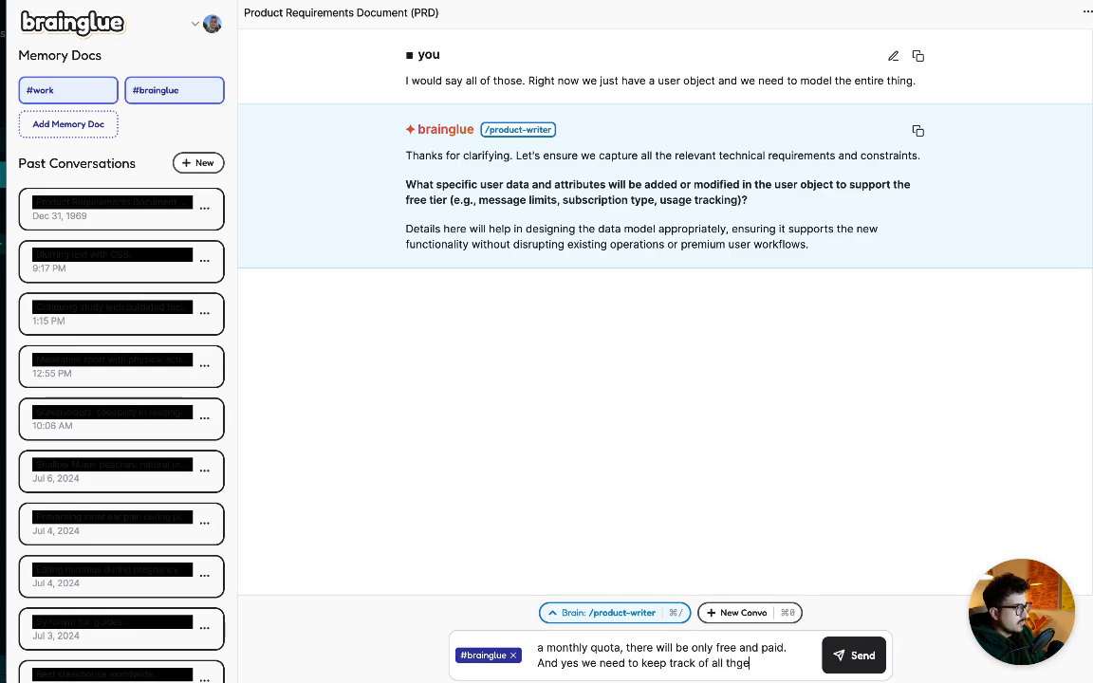
key(BackSpace)
text(e ussa)
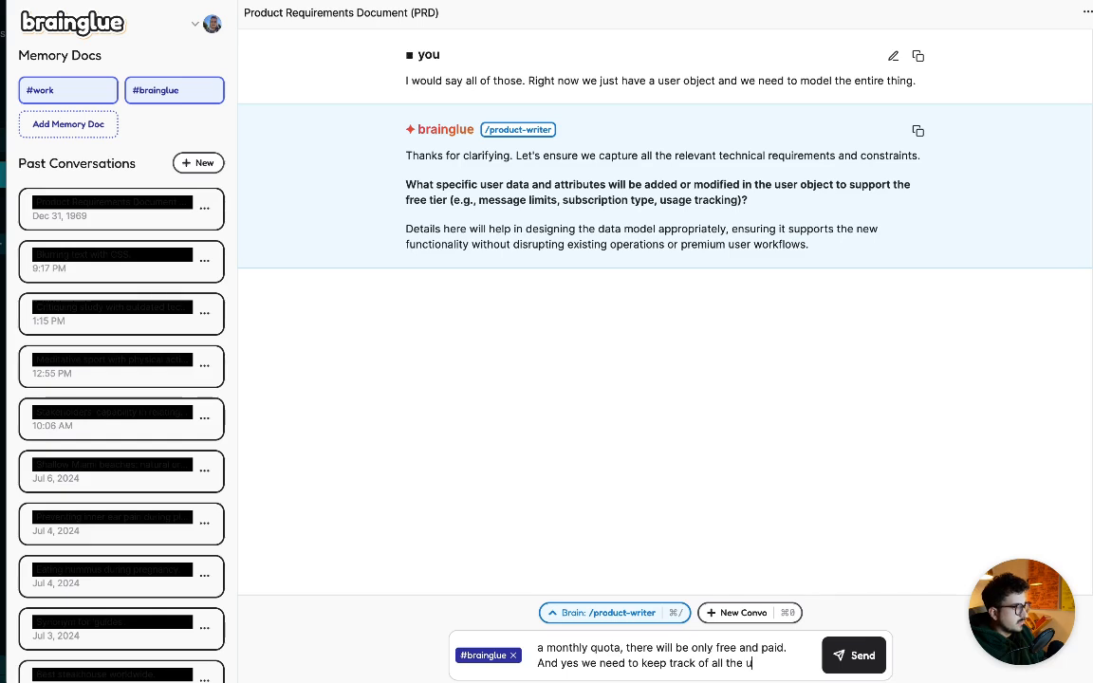
key(BackSpace)
key(BackSpace)
text(ag)
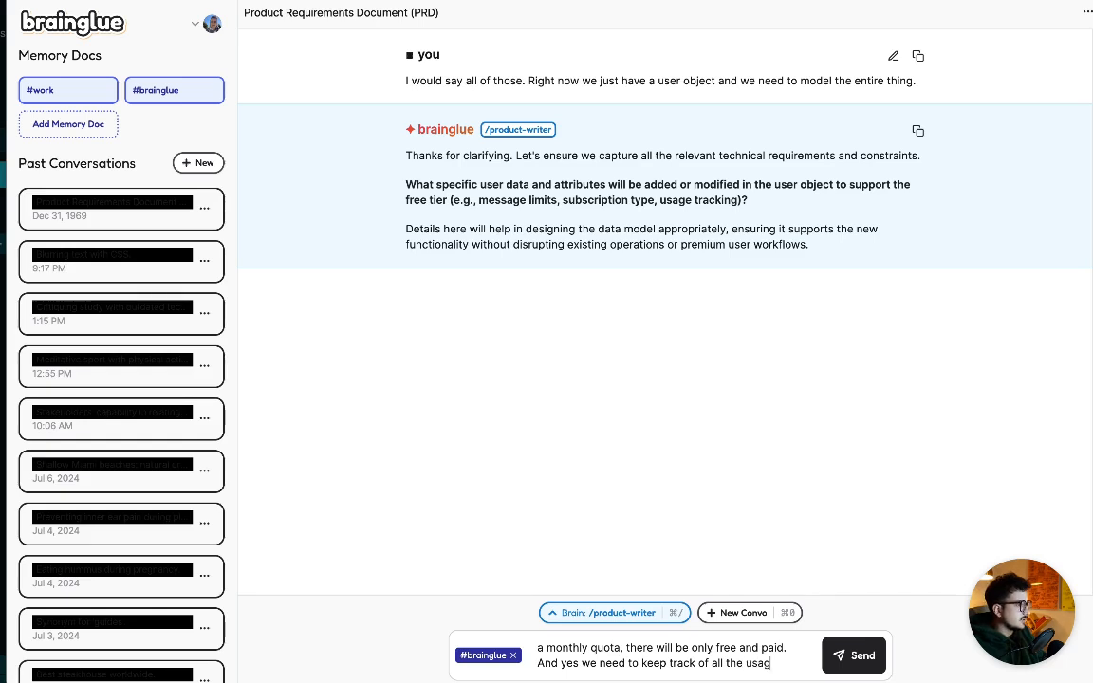
Complete the user data reply with "so we can deduct from the quota. We need end to end work for this." and send it.
text(e so we can ded)
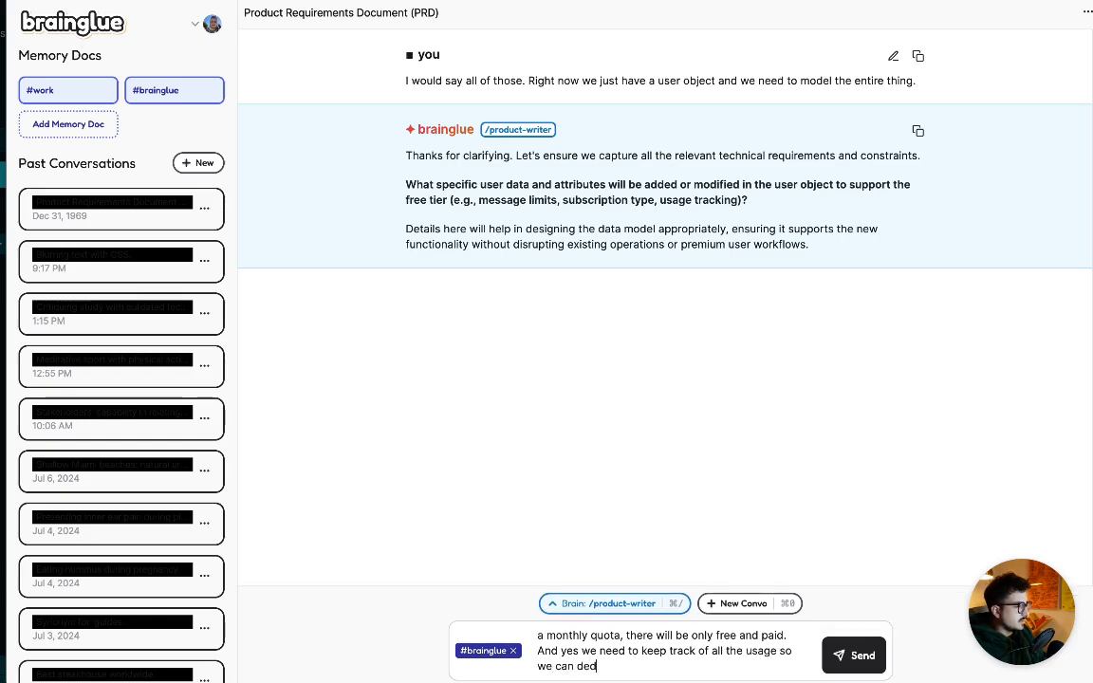
text(uct from the qu)
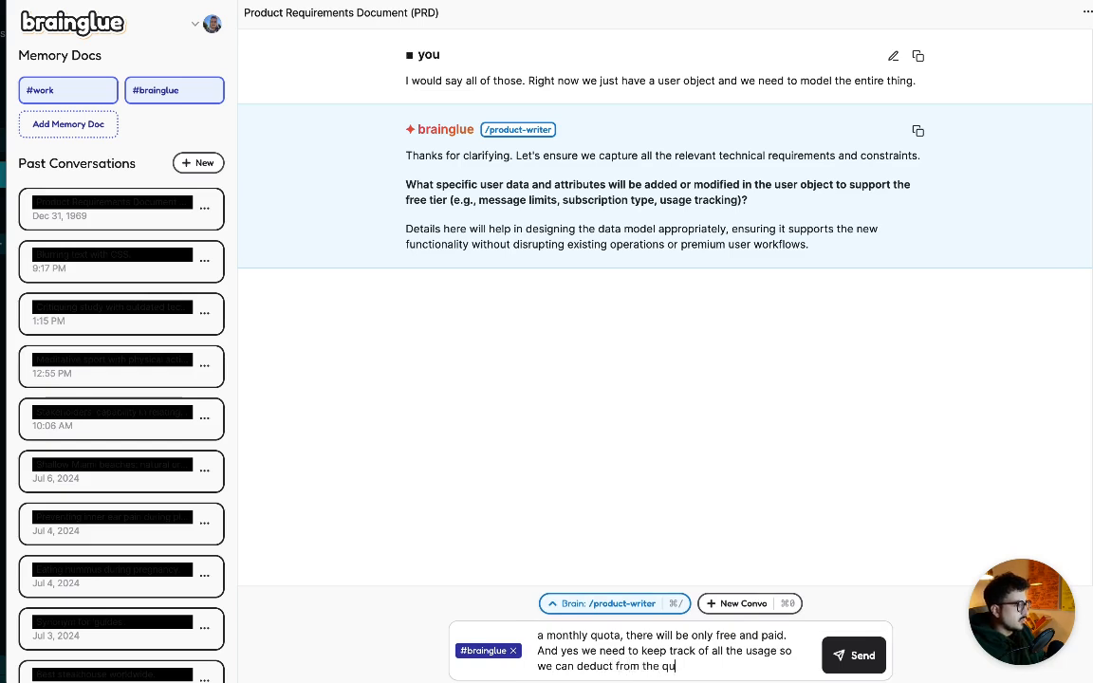
text(ota. We nee)
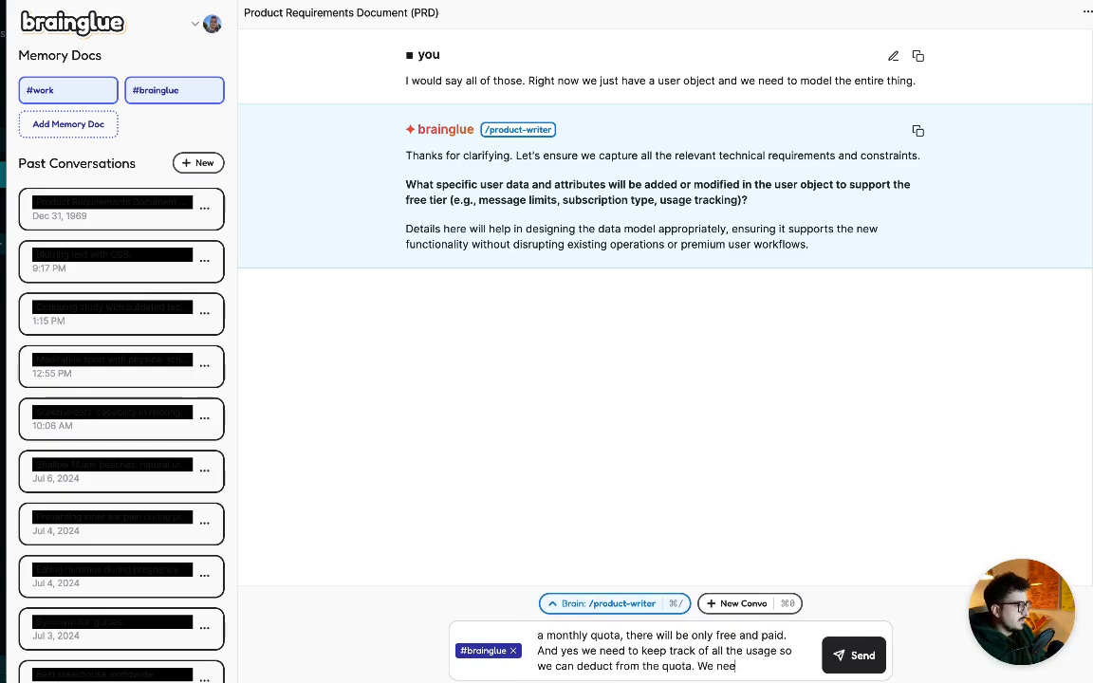
text(d end to)
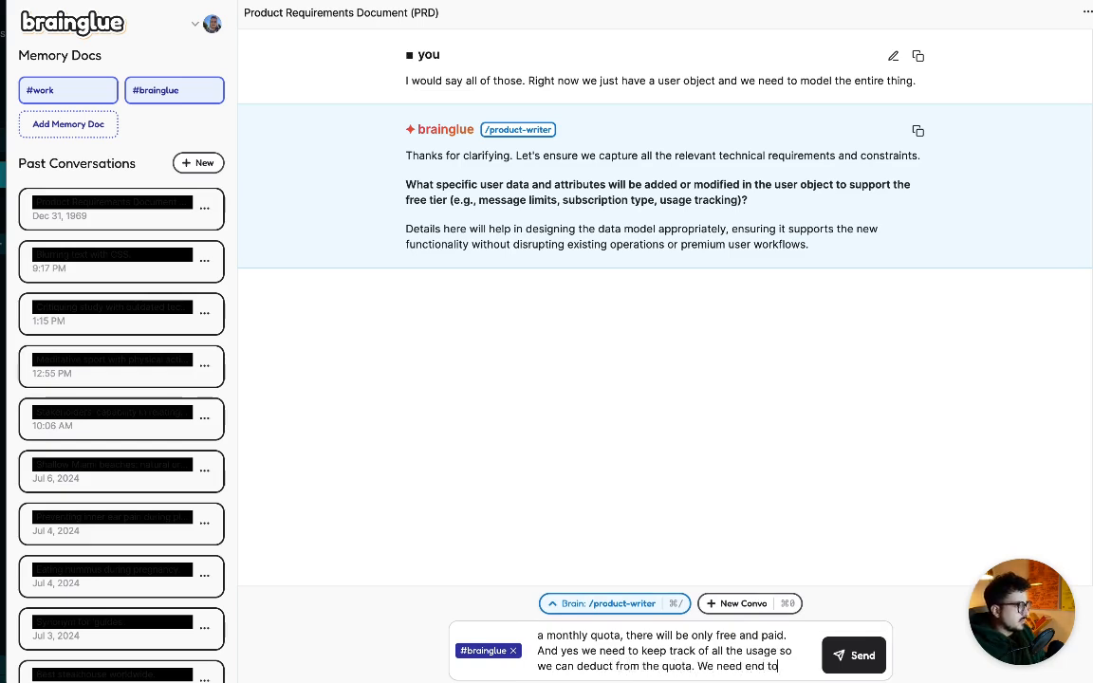
text( end work for this)
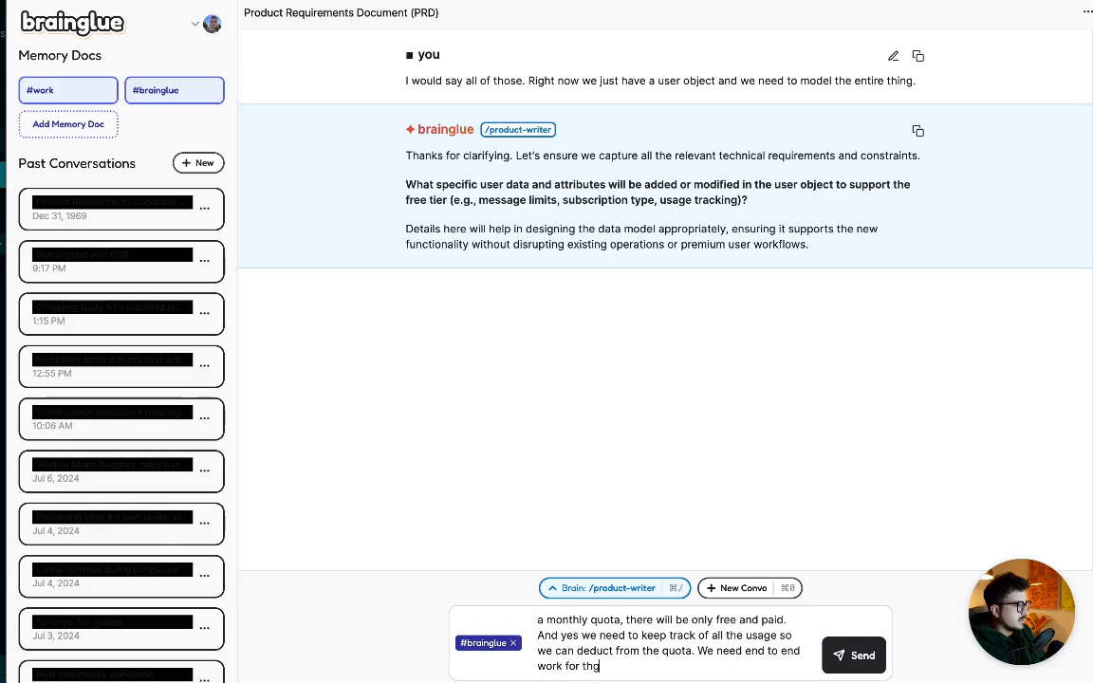
text(.)
key(Return)
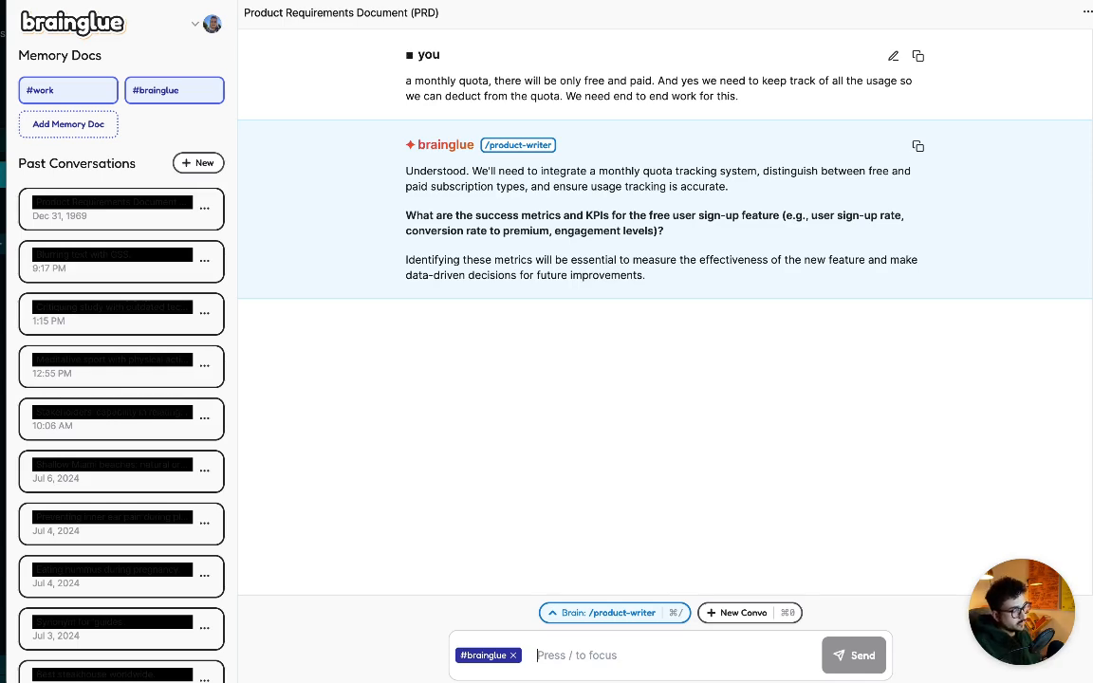
Begin the reply about success metrics and KPIs with "I would improved sign-up rate,", correcting the spelling of "sign-up".
text(I would impro)
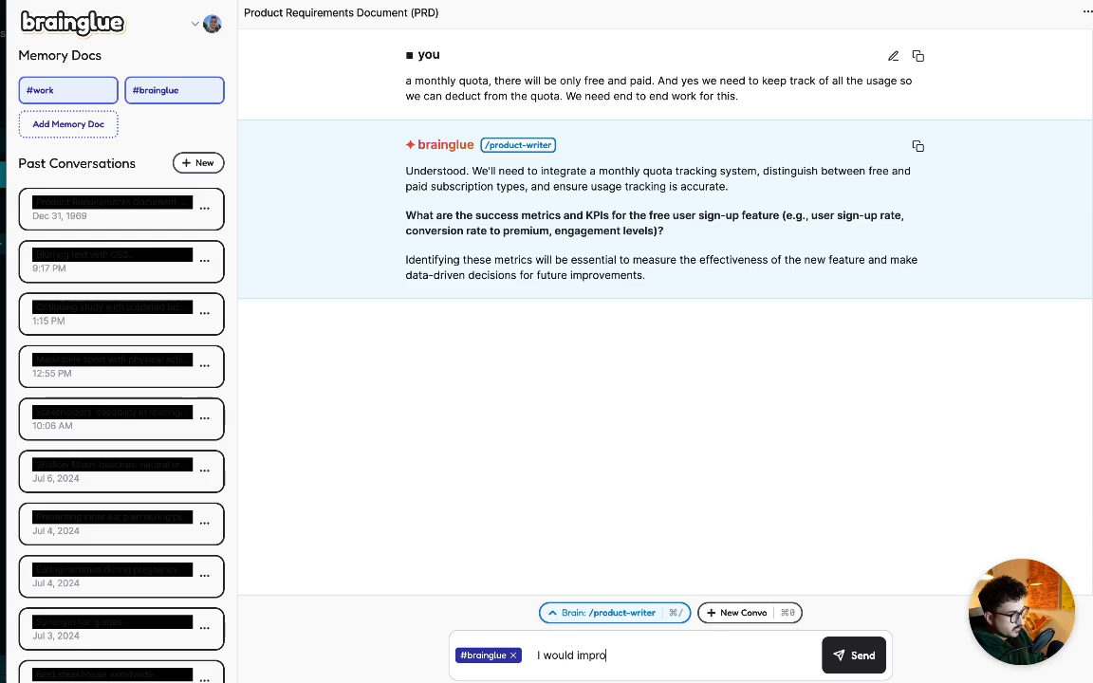
text(ved sing-up rat)
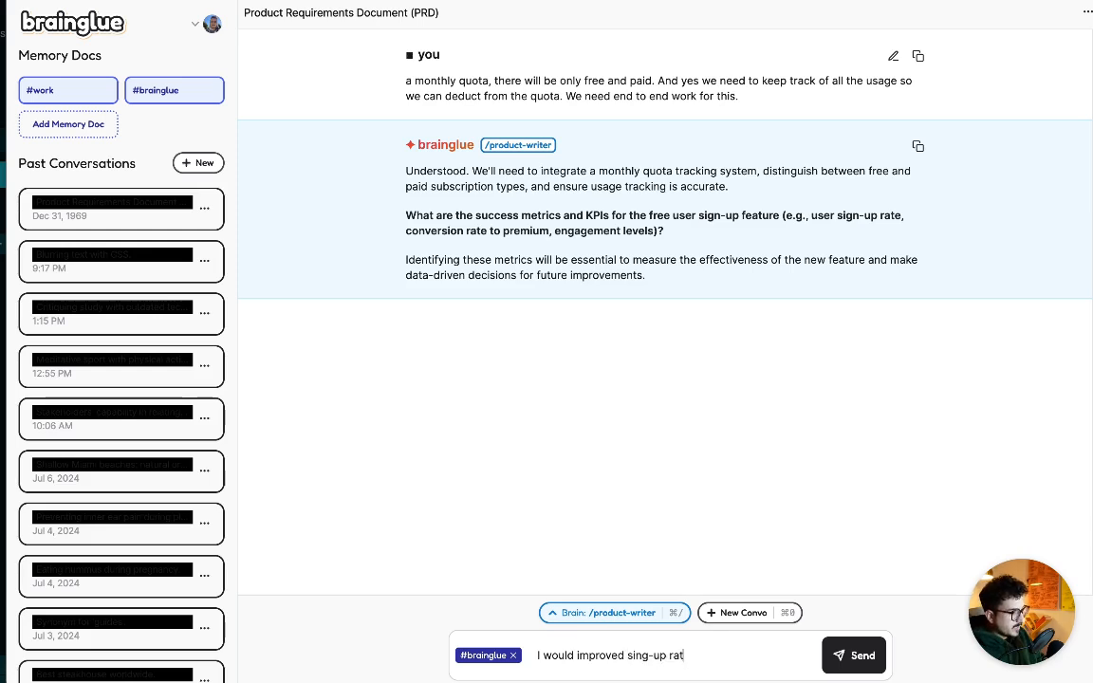
text(e,)
key(Left)
key(Left)
key(Left)
key(Left)
key(Left)
key(Left)
key(Left)
key(Left)
key(Left)
key(Left)
key(BackSpace)
key(Right)
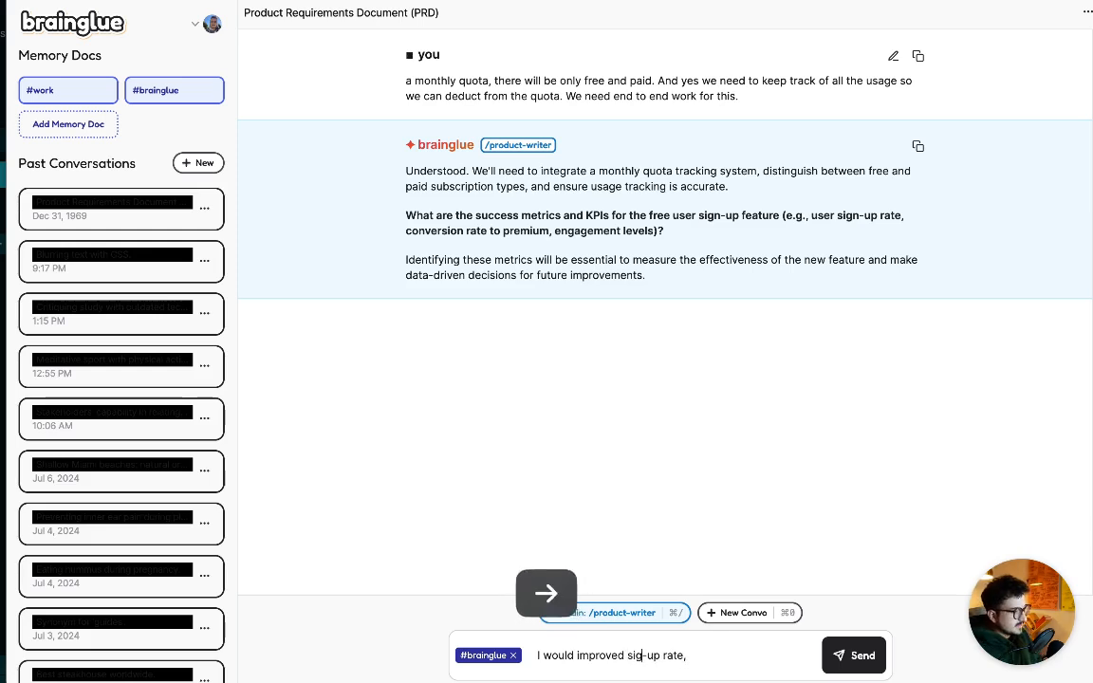
text(n)
Continue the success metrics reply with "improved conversions when compared to current subscription journey.", correcting the spelling of "subscription".
key(Right)
key(Right)
key(Right)
key(Right)
key(Right)
key(Right)
key(Right)
key(Right)
key(Right)
text(improved co)
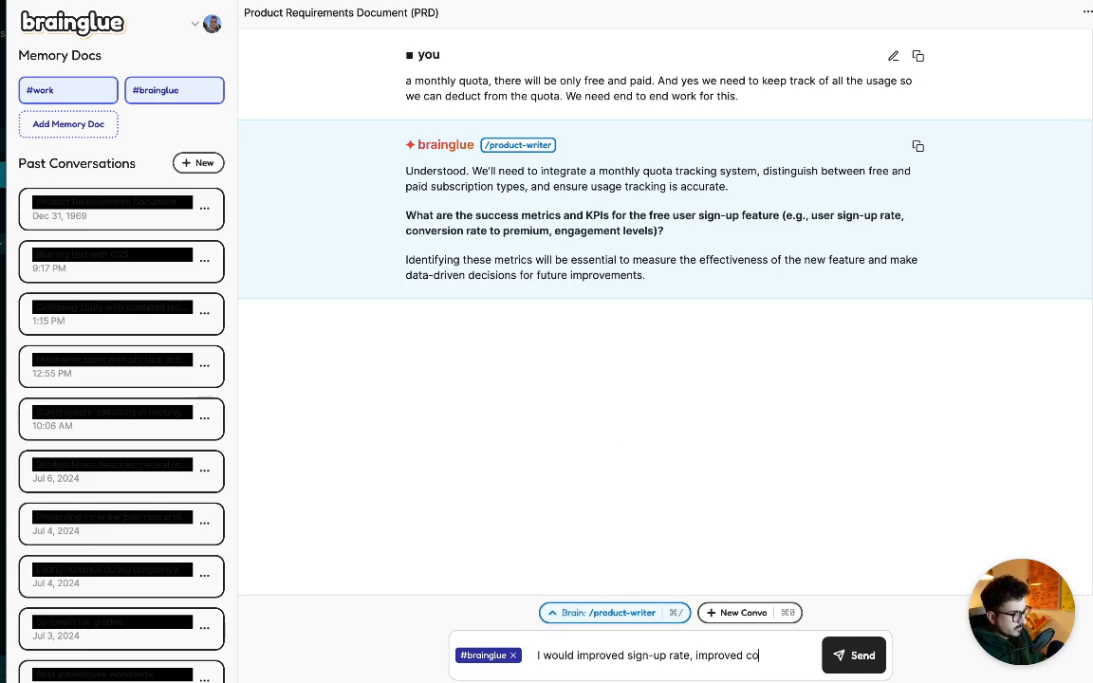
text(nversions when co)
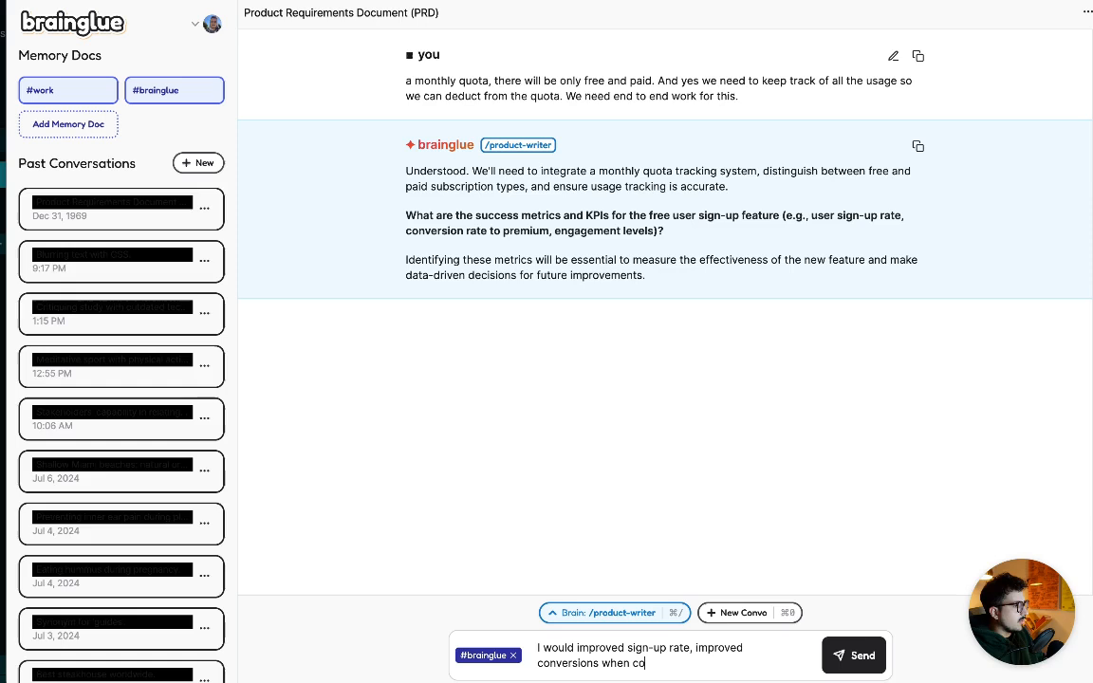
text(mpared to current)
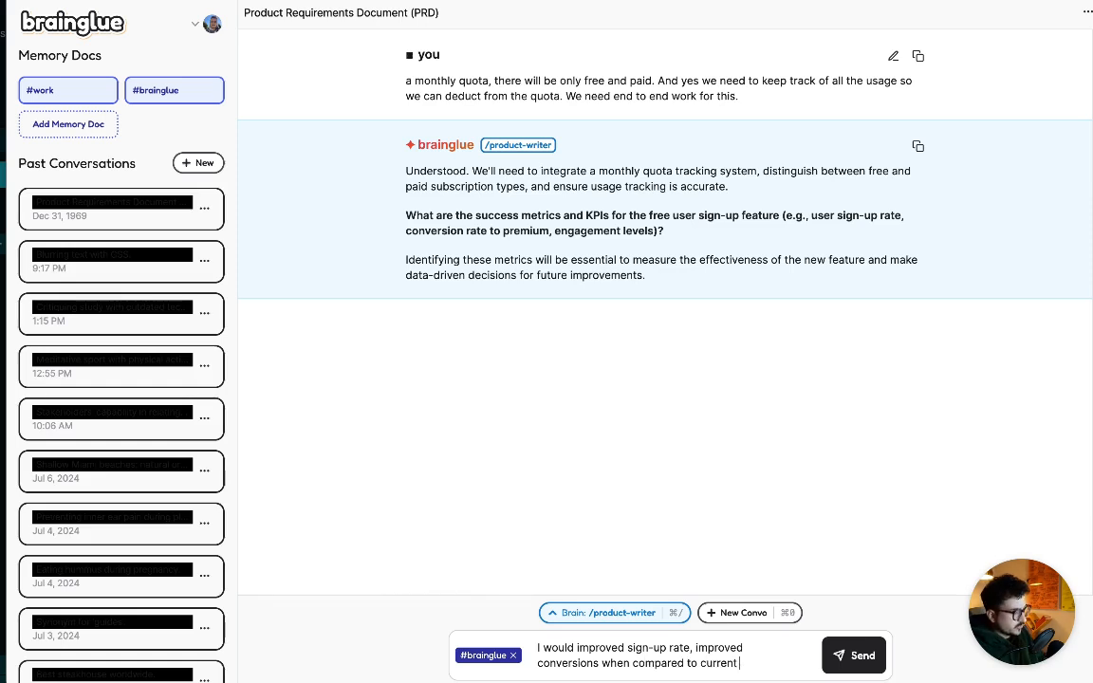
text( subscripton journey.)
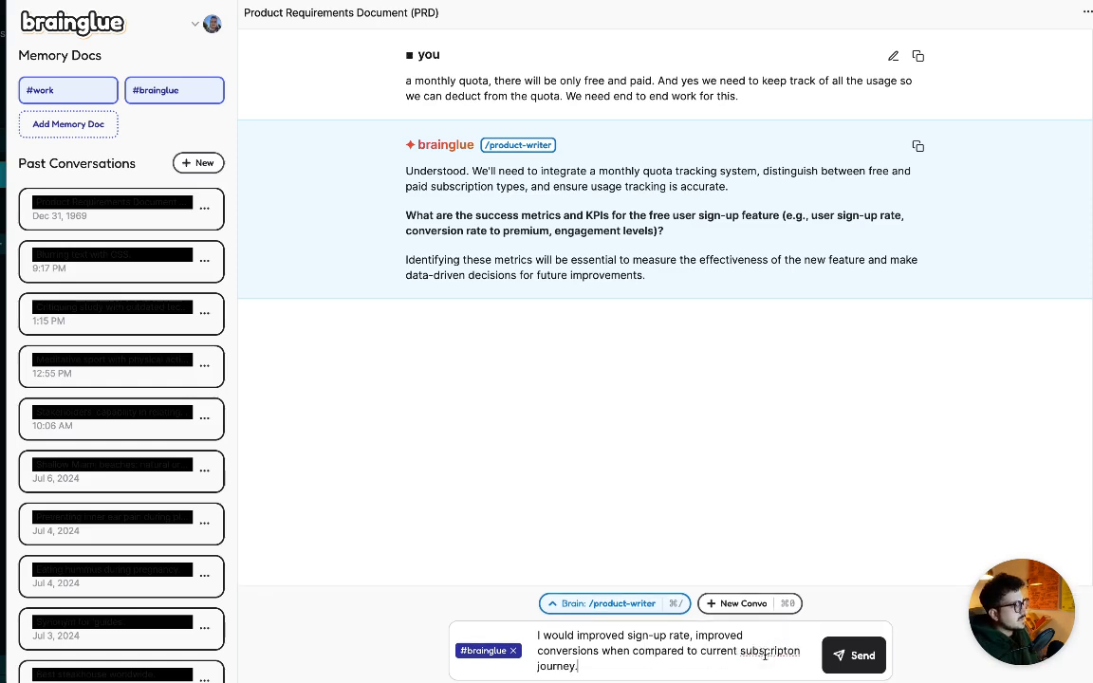
right_click(764, 655)
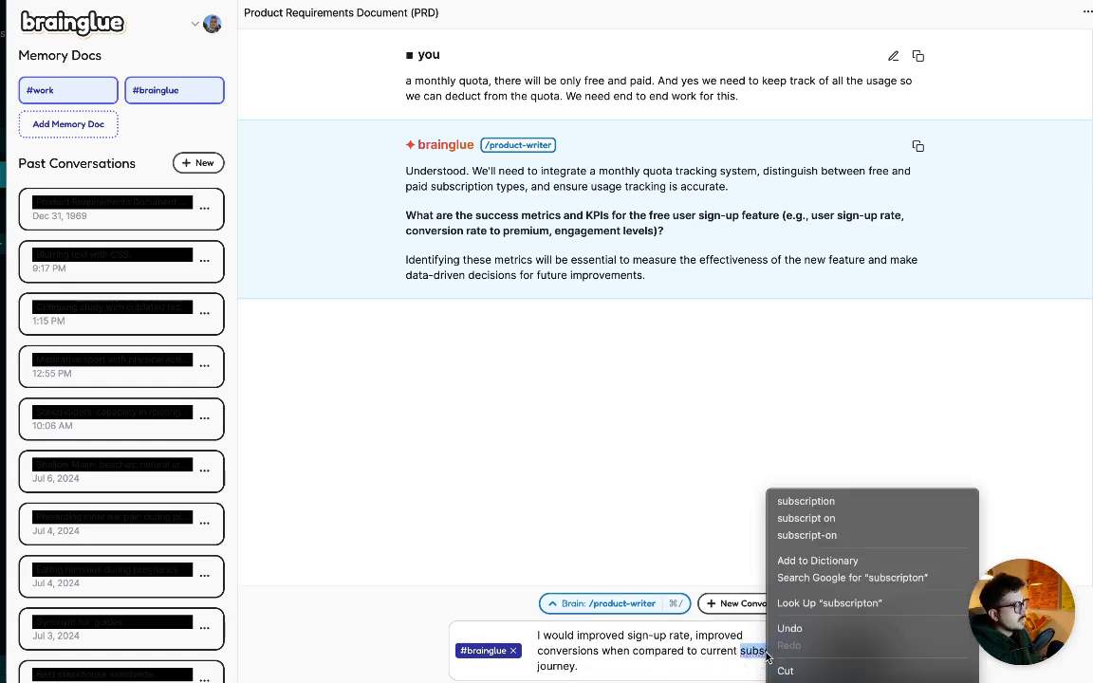
click(821, 502)
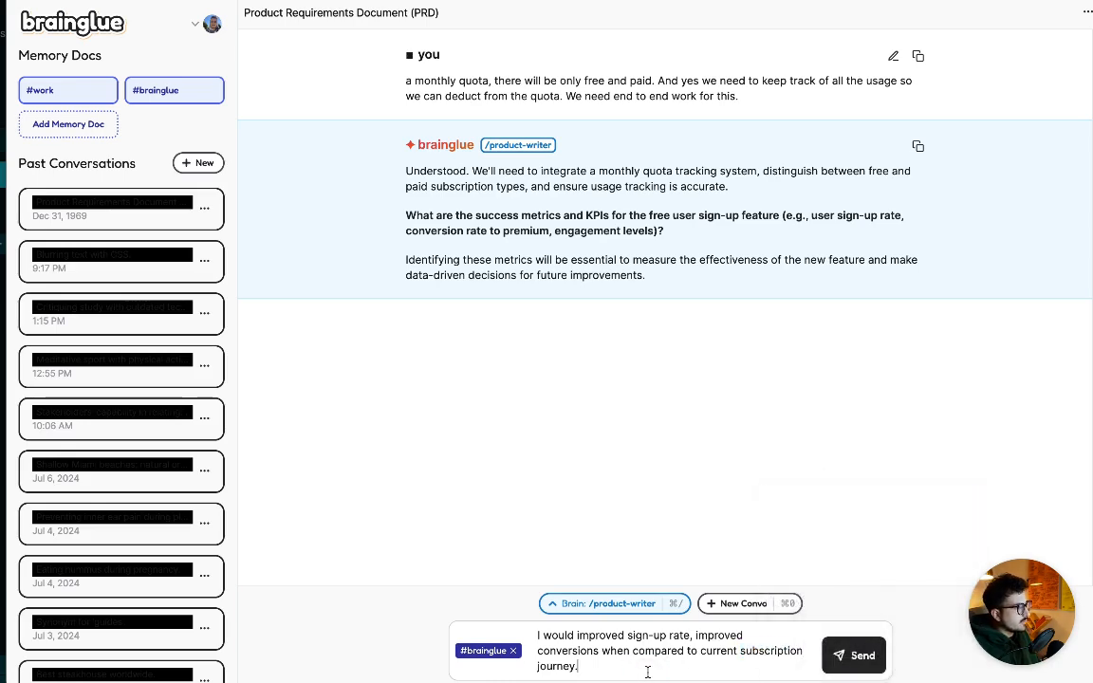
Complete the success metrics reply with "Certainly we want to improve engagement but this might not have an impact on that." and send it.
text(subscription journey. Cer)
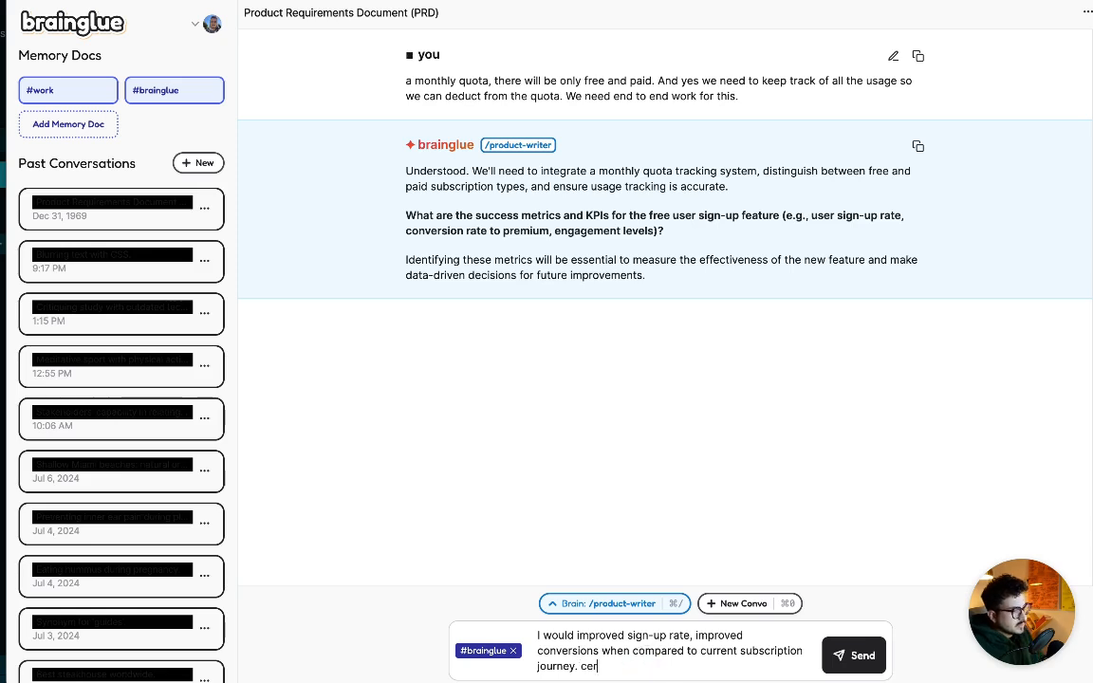
text(tainly we want to improve engagement)
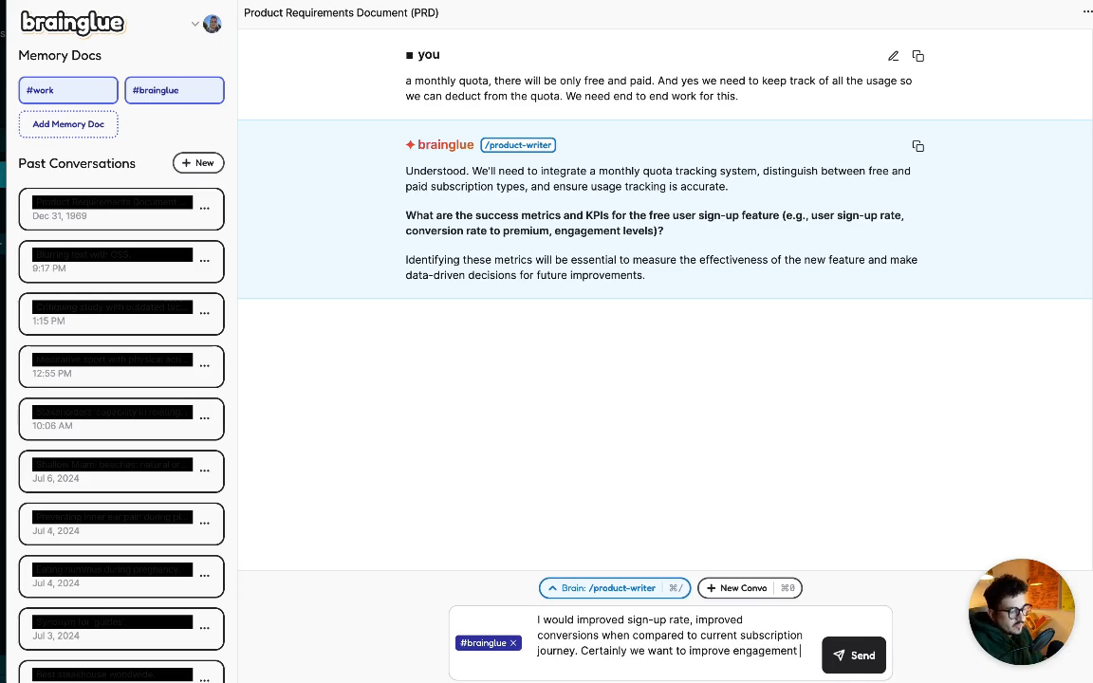
text( but this migh)
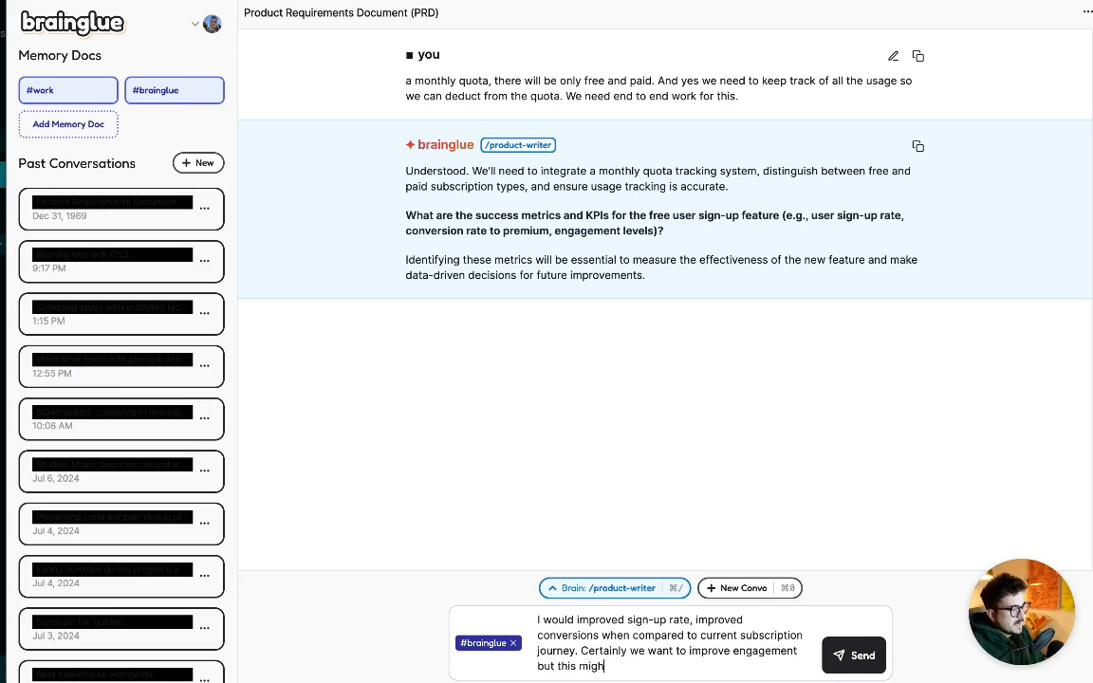
text(t not have an impact o)
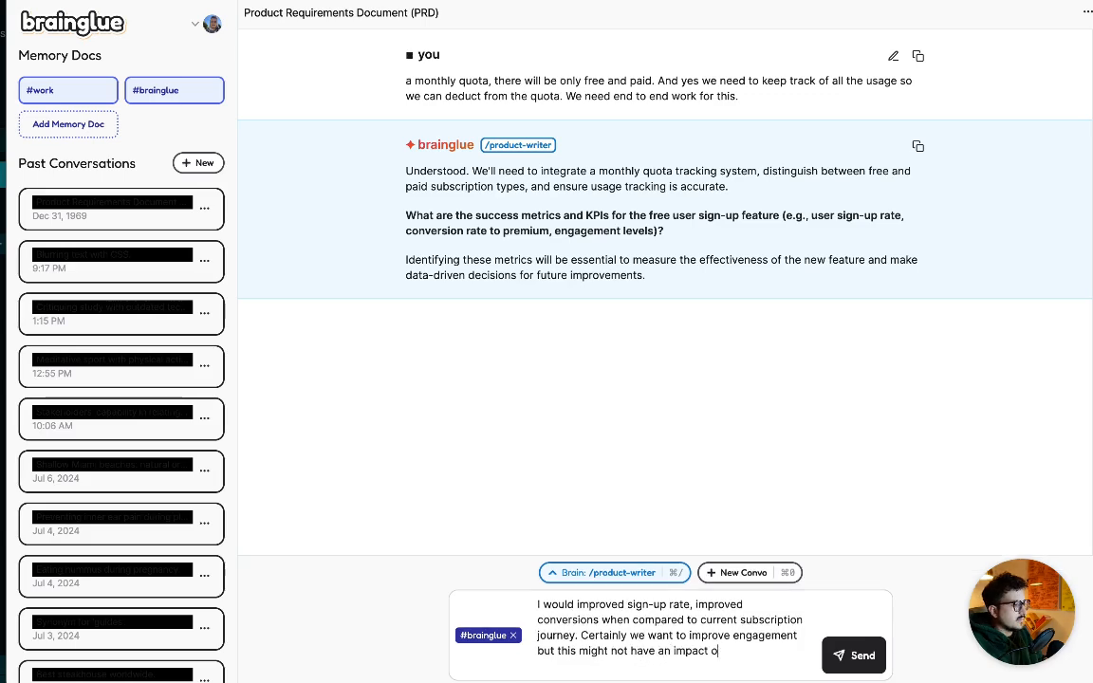
text(n that.)
key(Return)
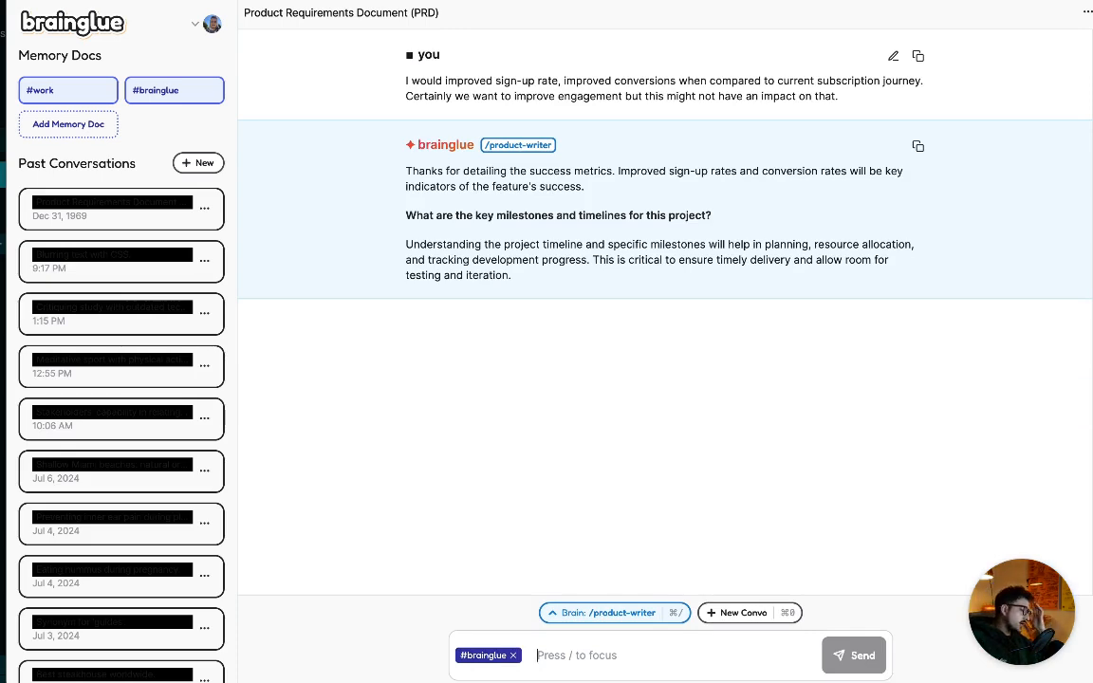
Answer the milestones question with "I want to do this in the next month." and have the draft written with the existing context.
text(I want to d)
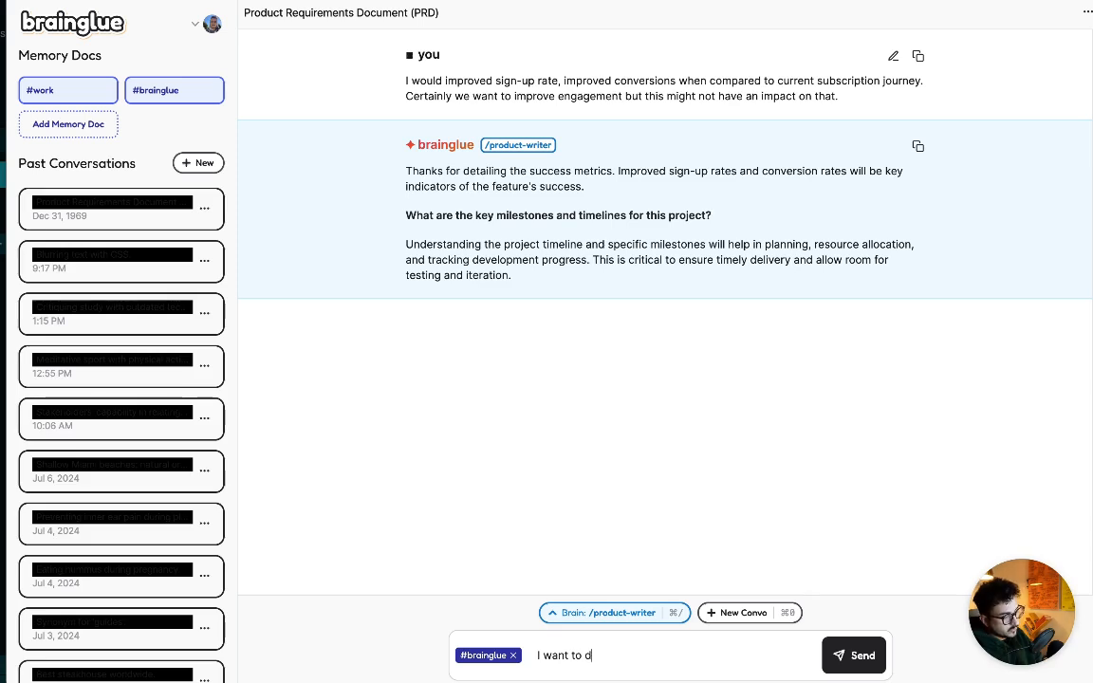
text(o this in h)
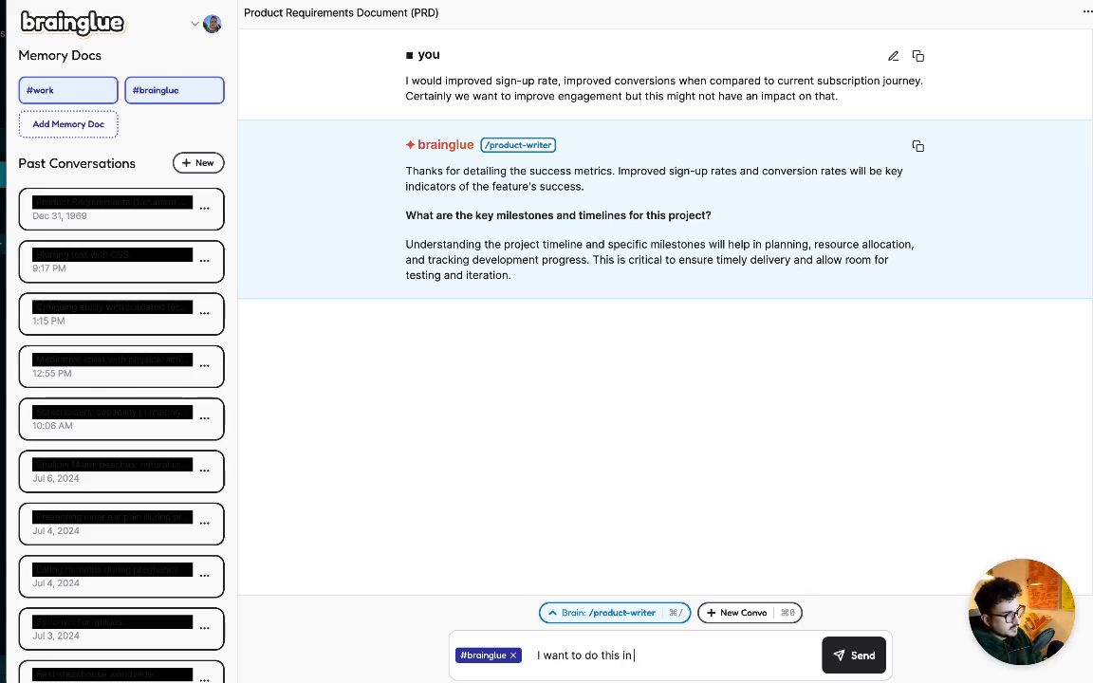
text(he next month.)
key(Return)
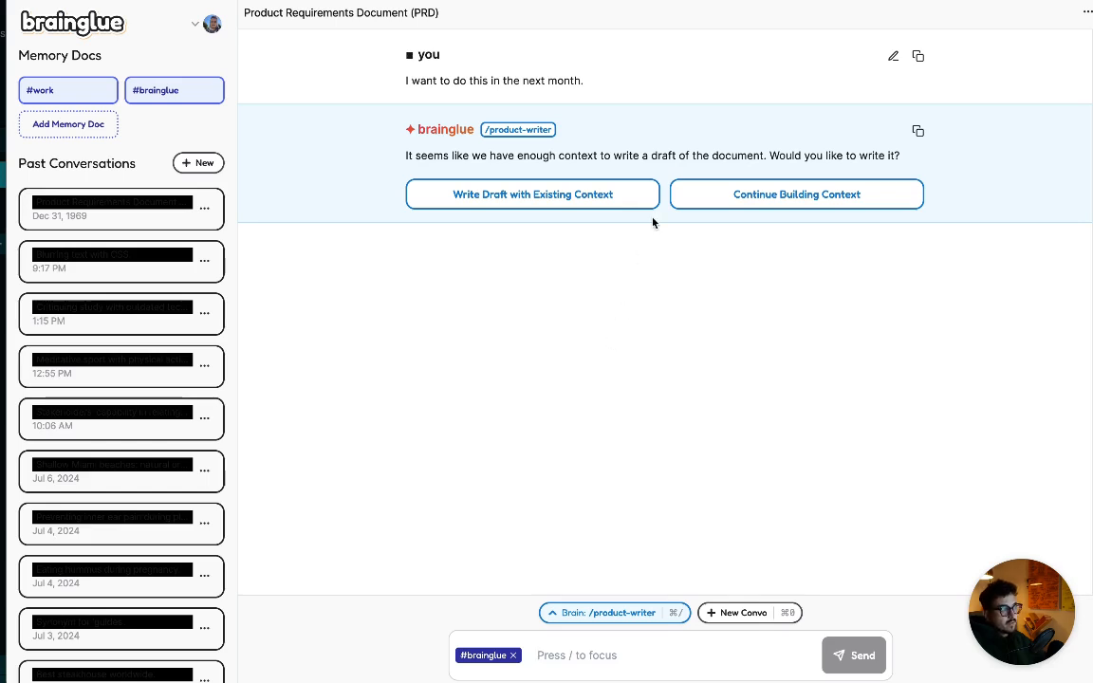
click(603, 200)
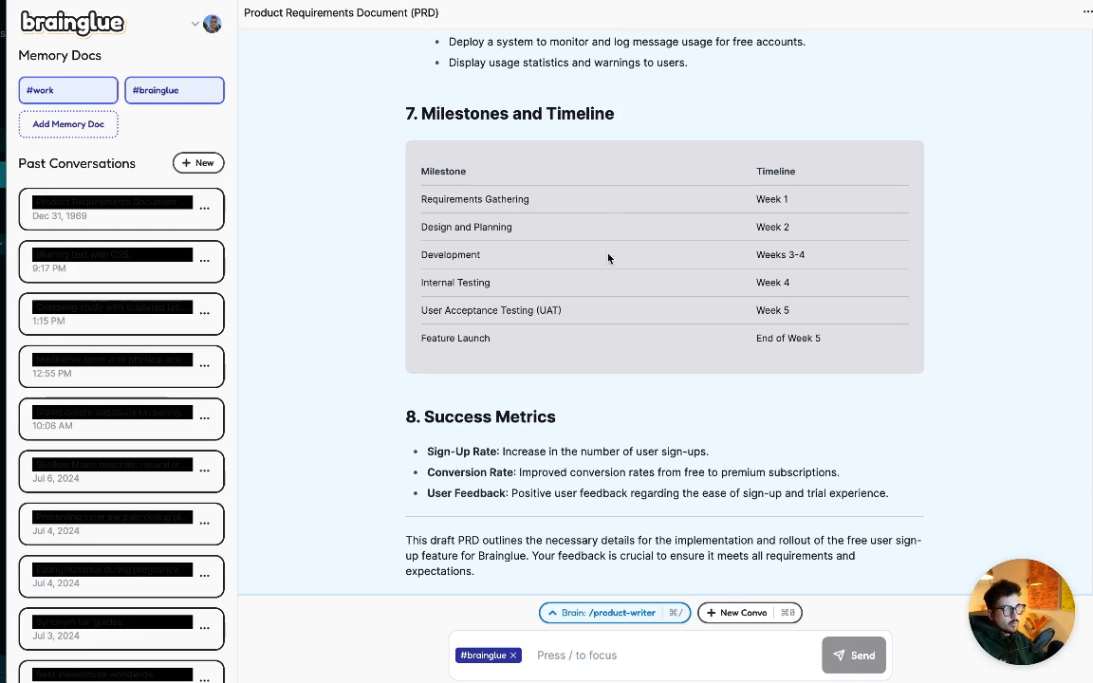
Review the drafted PRD from its objective and background through the requirements, milestones and success metrics.
scroll(608, 258, up, 10)
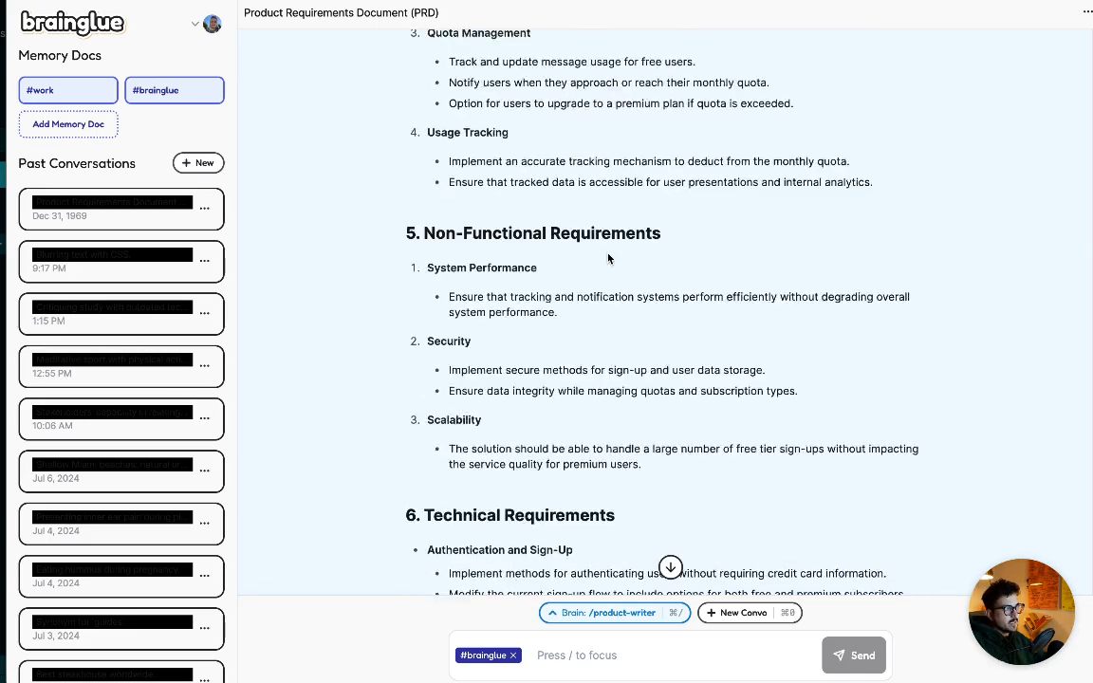
scroll(608, 258, up, 15)
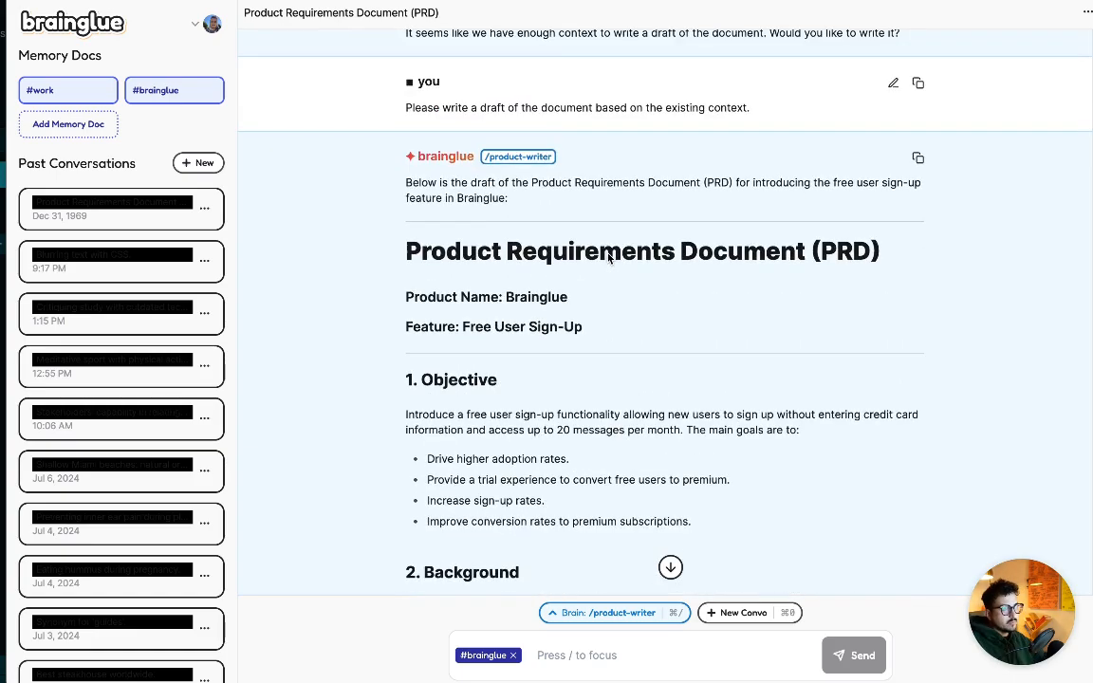
scroll(608, 253, down, 3)
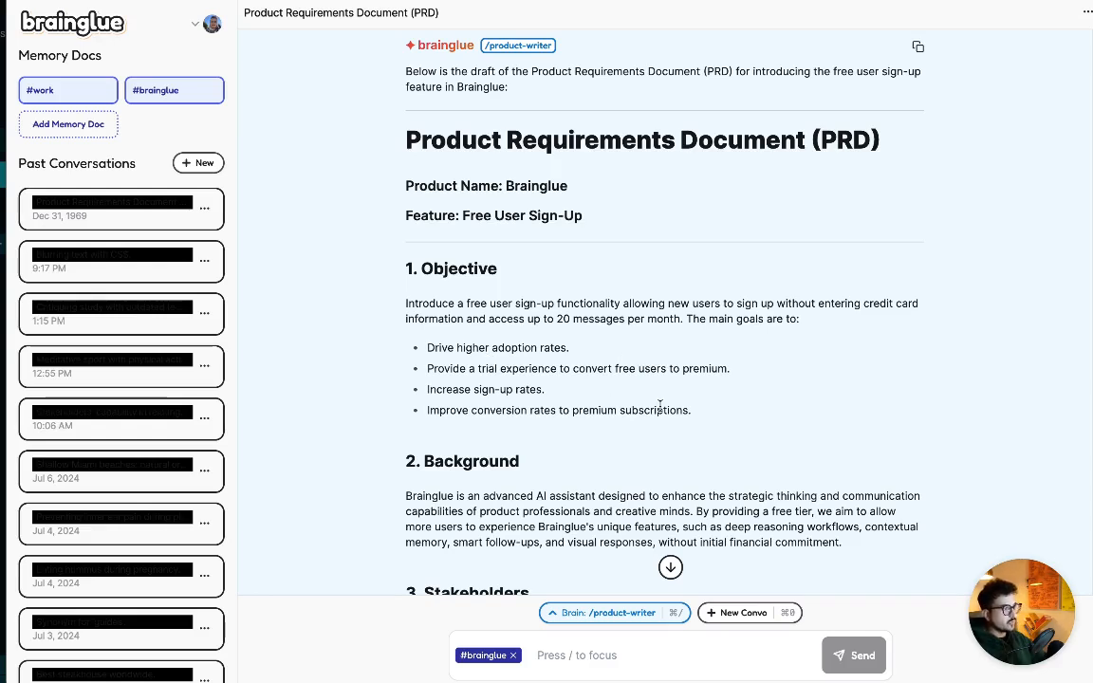
scroll(660, 406, down, 3)
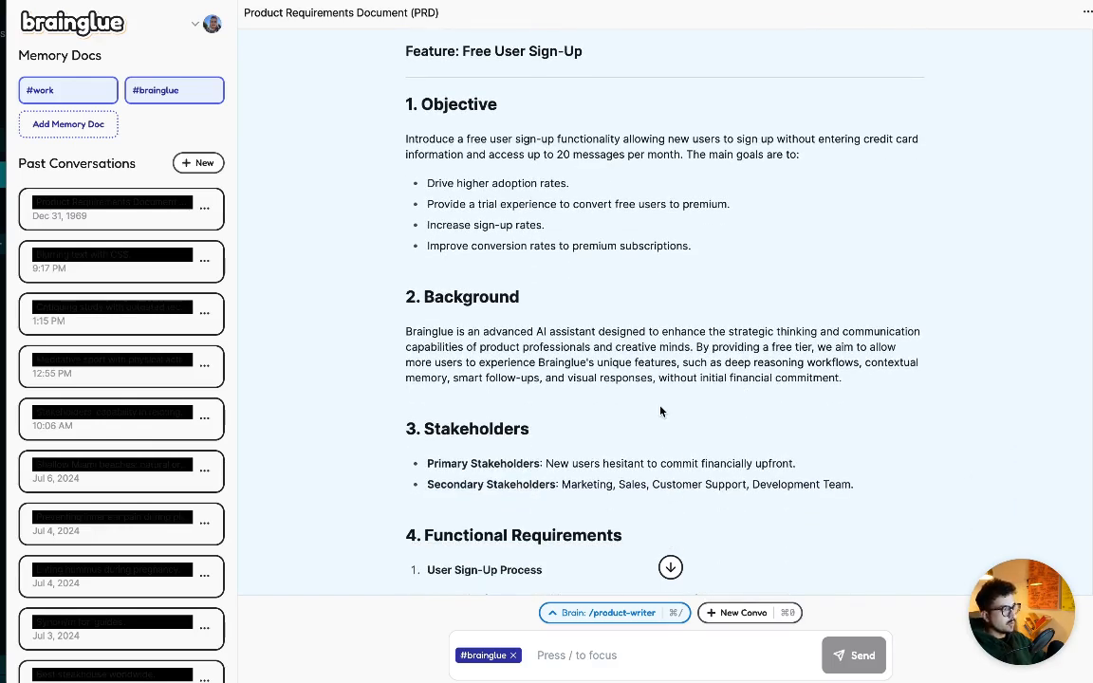
scroll(661, 411, down, 1)
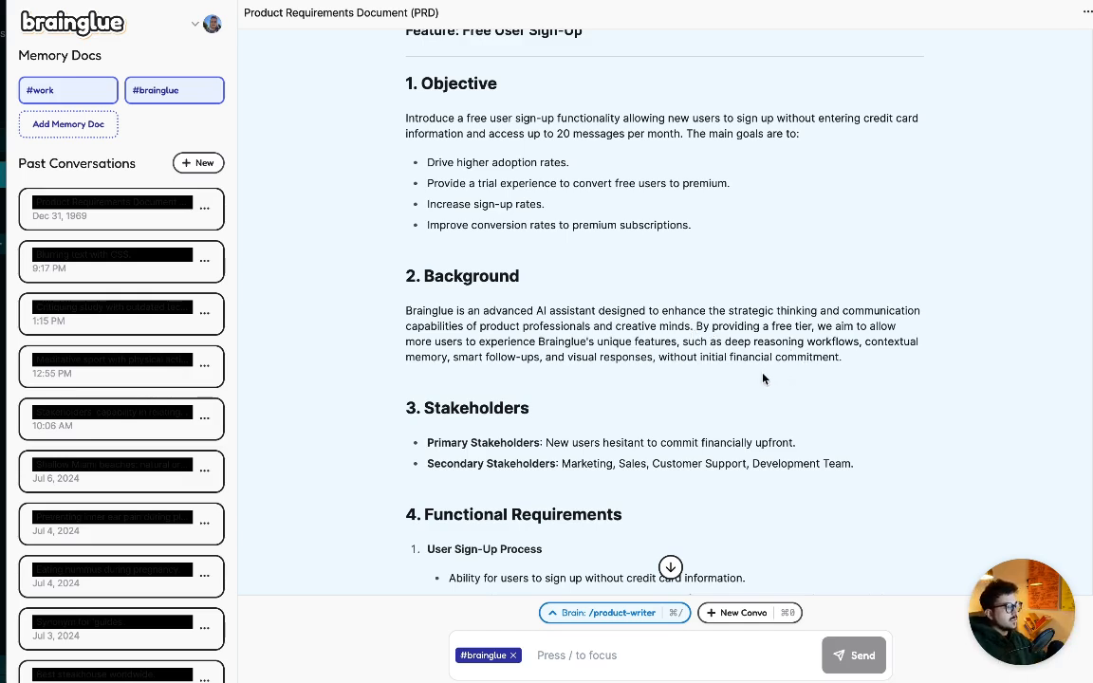
scroll(670, 340, down, 3)
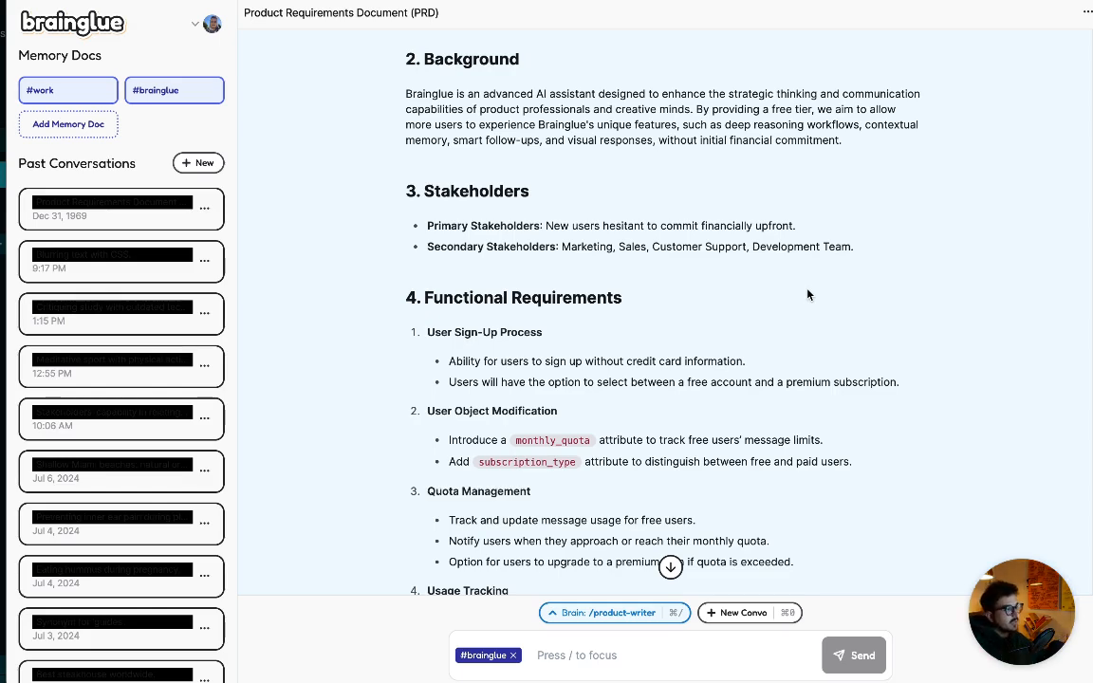
scroll(807, 295, down, 3)
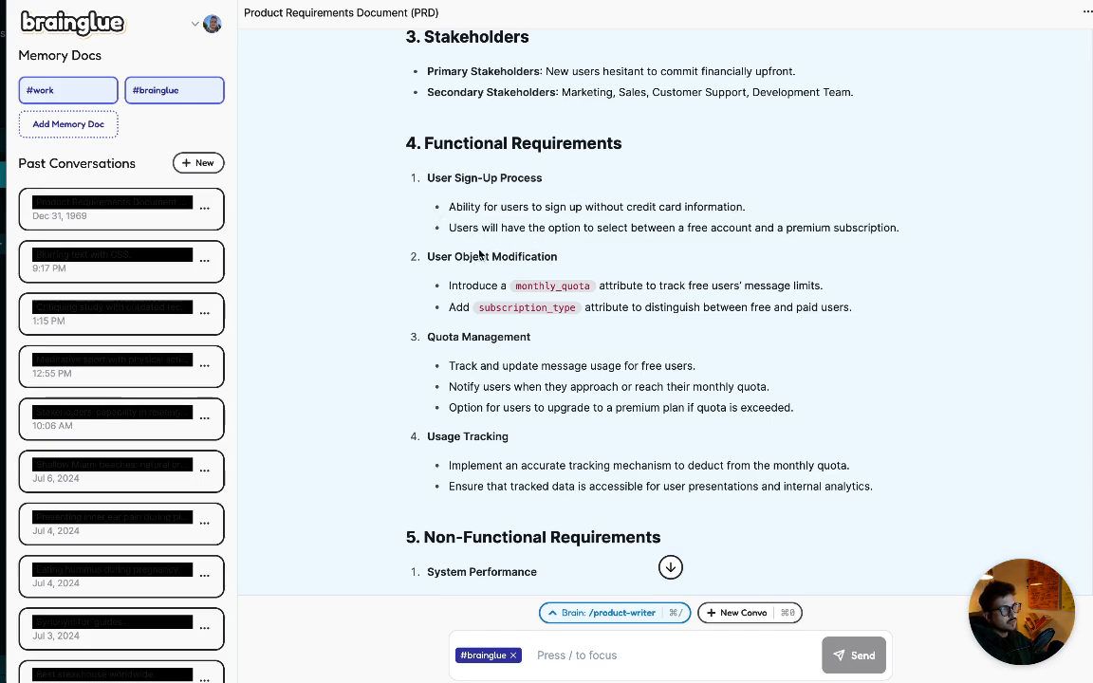
scroll(584, 303, down, 3)
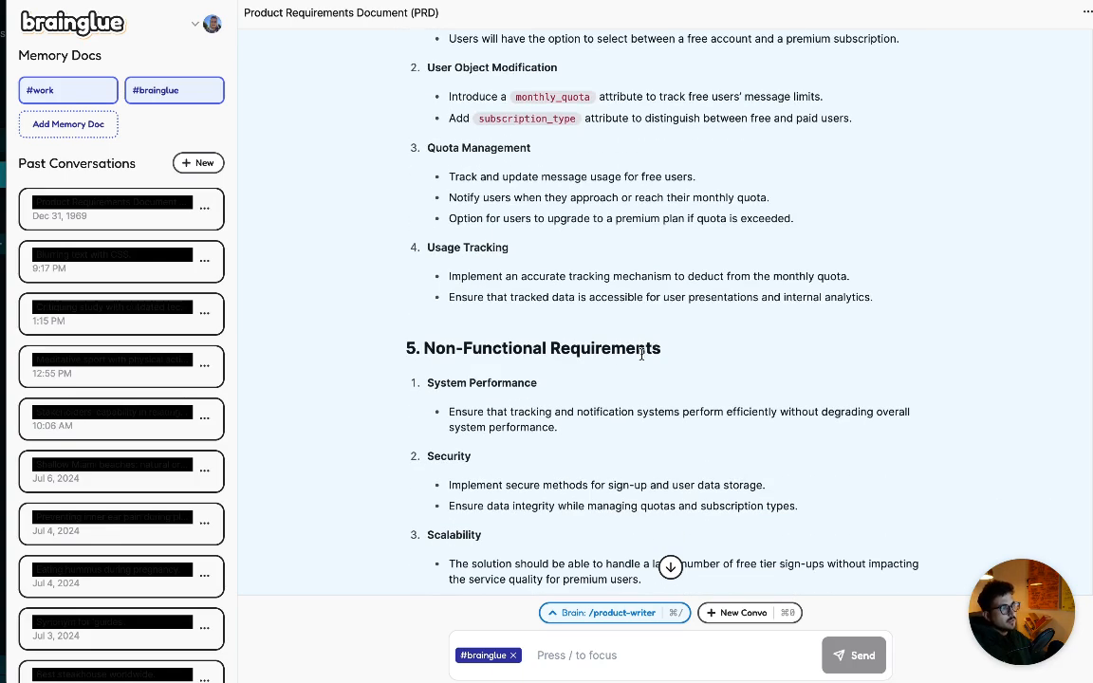
scroll(641, 353, down, 3)
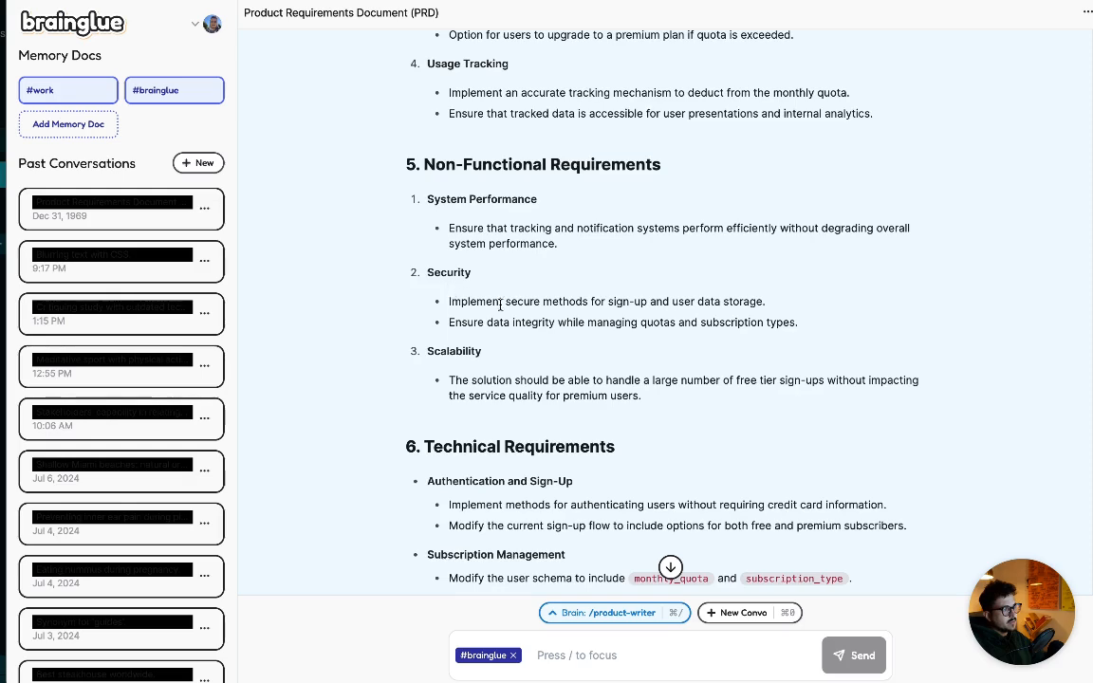
scroll(499, 305, down, 3)
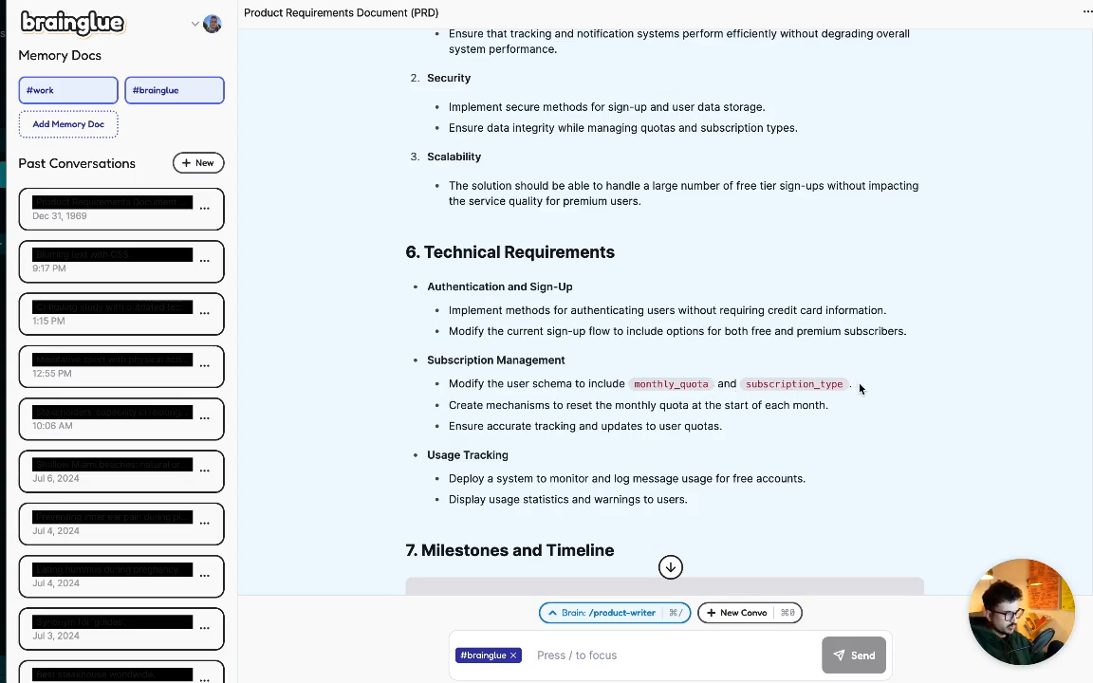
scroll(847, 389, down, 7)
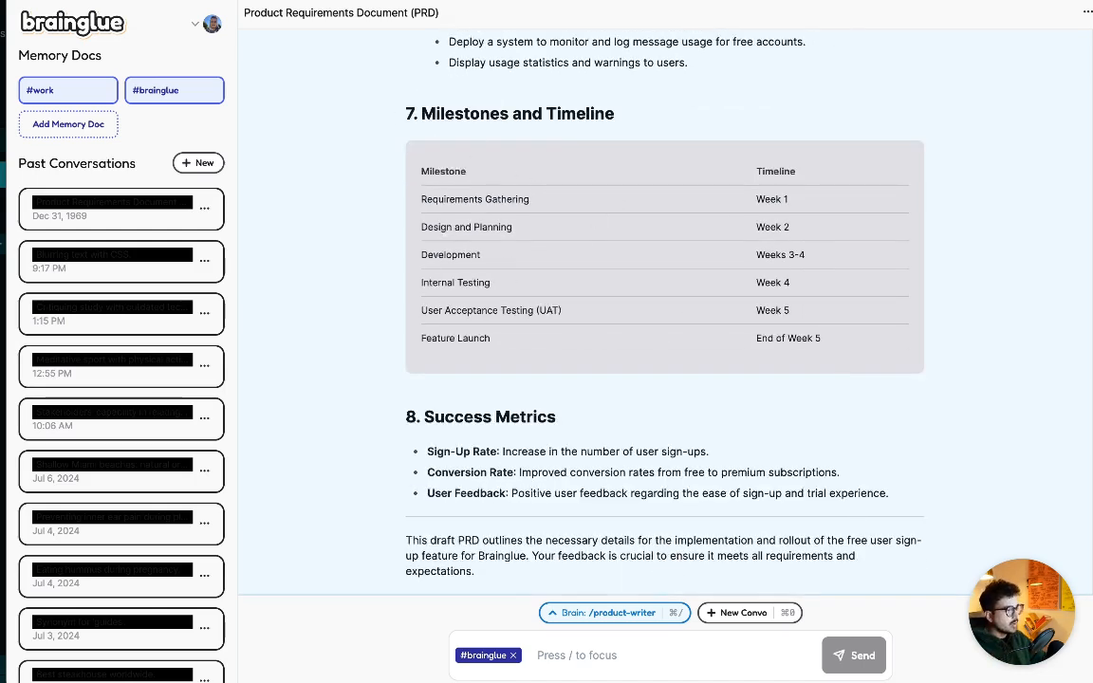
Start a revision request for the draft with "Let's add more precision. First this is for one developer".
click(594, 652)
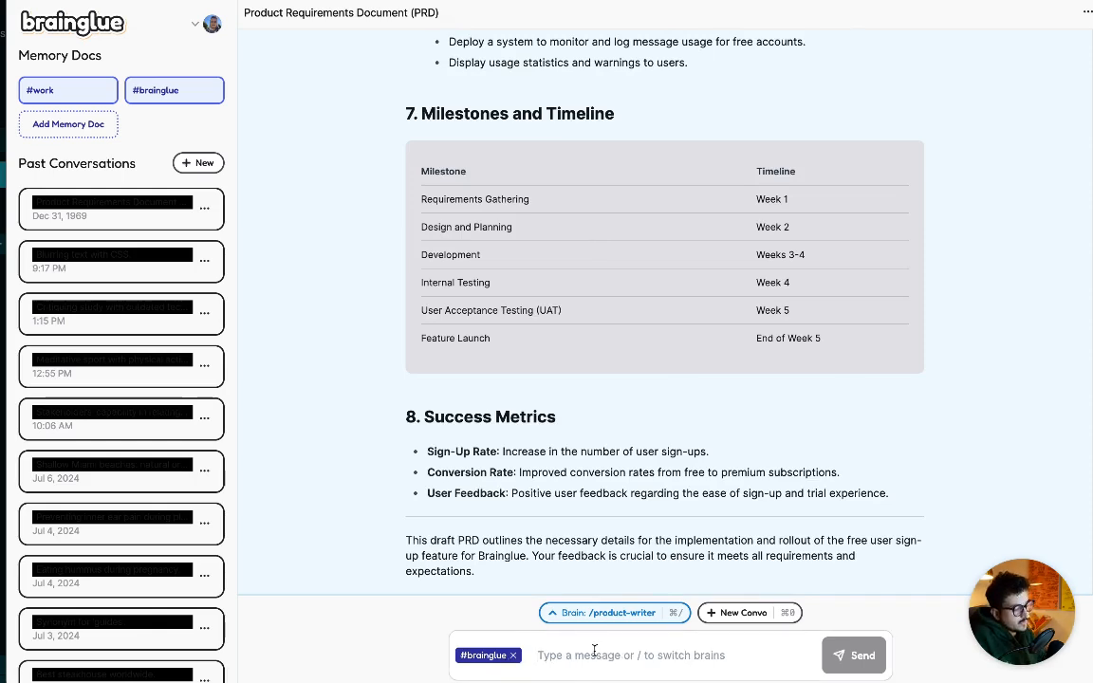
text(Let's add more preci)
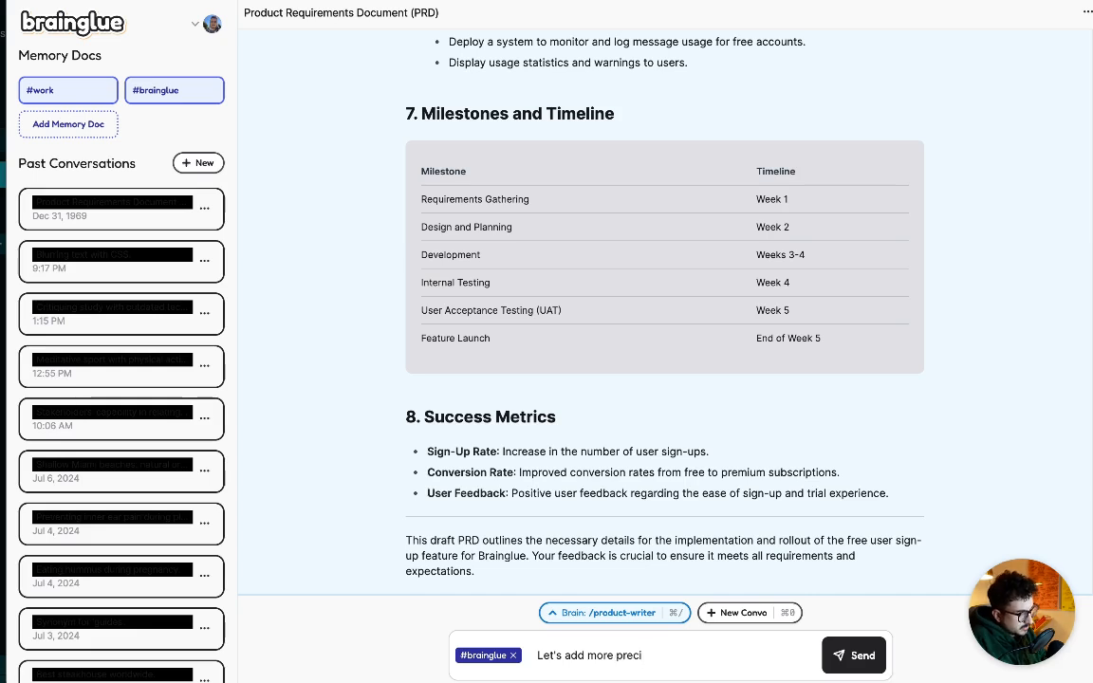
text(sion. First this is for)
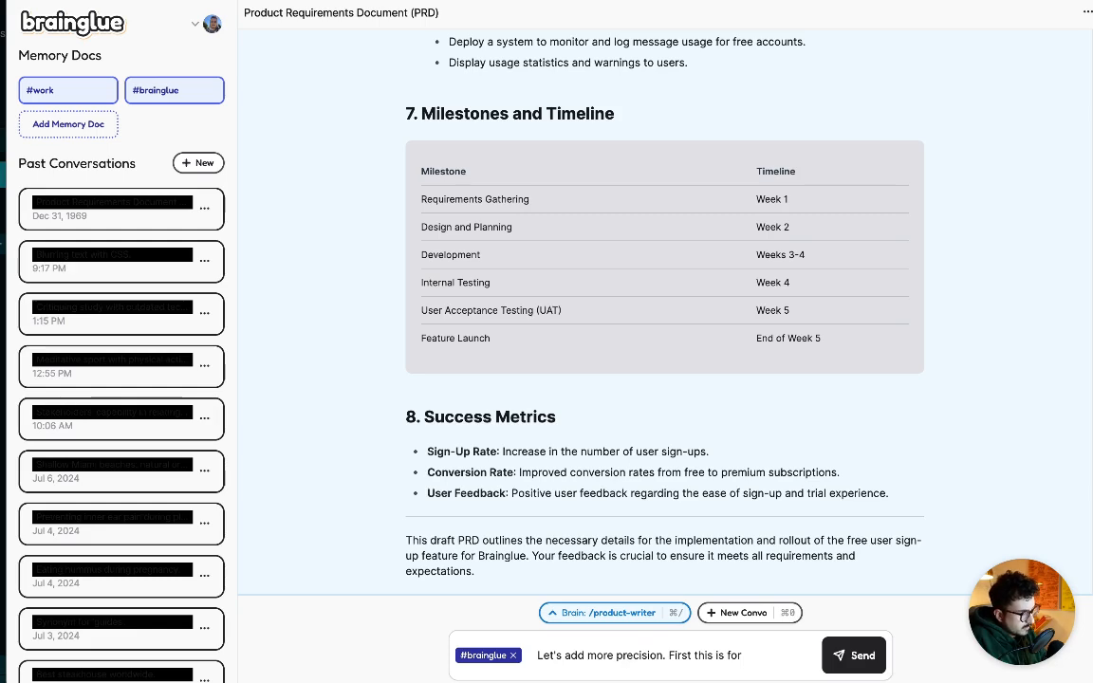
text( one developer)
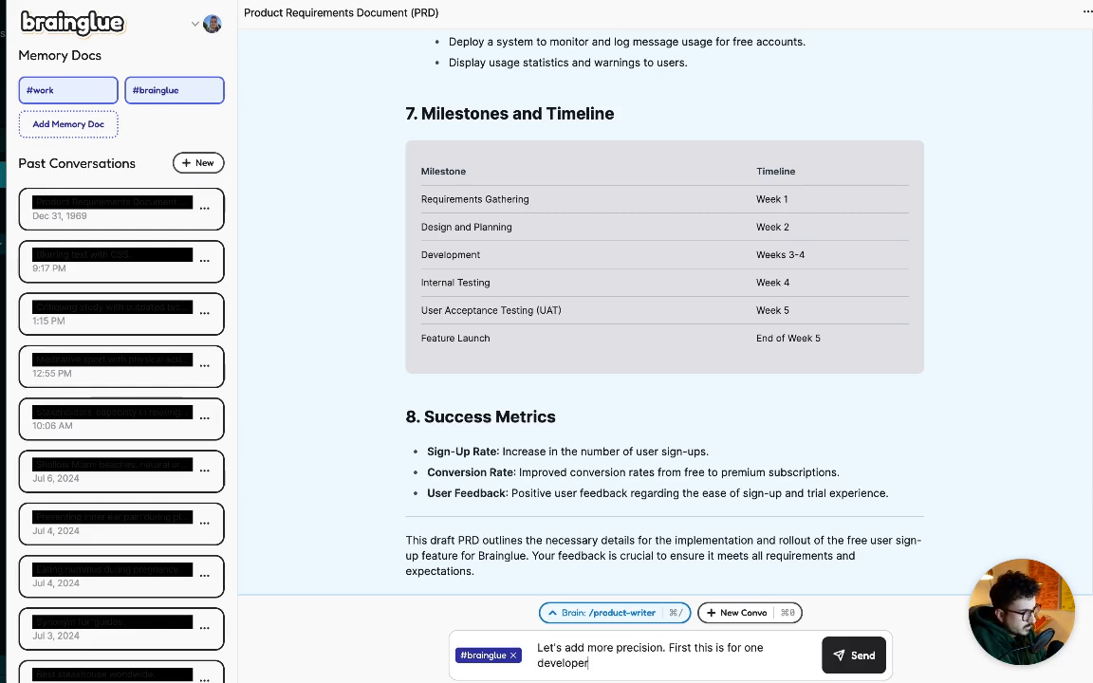
Complete the revision request with "Let's be more specific about technical requirements. Feel free to ask more questions." and send it.
text(. Let's make)
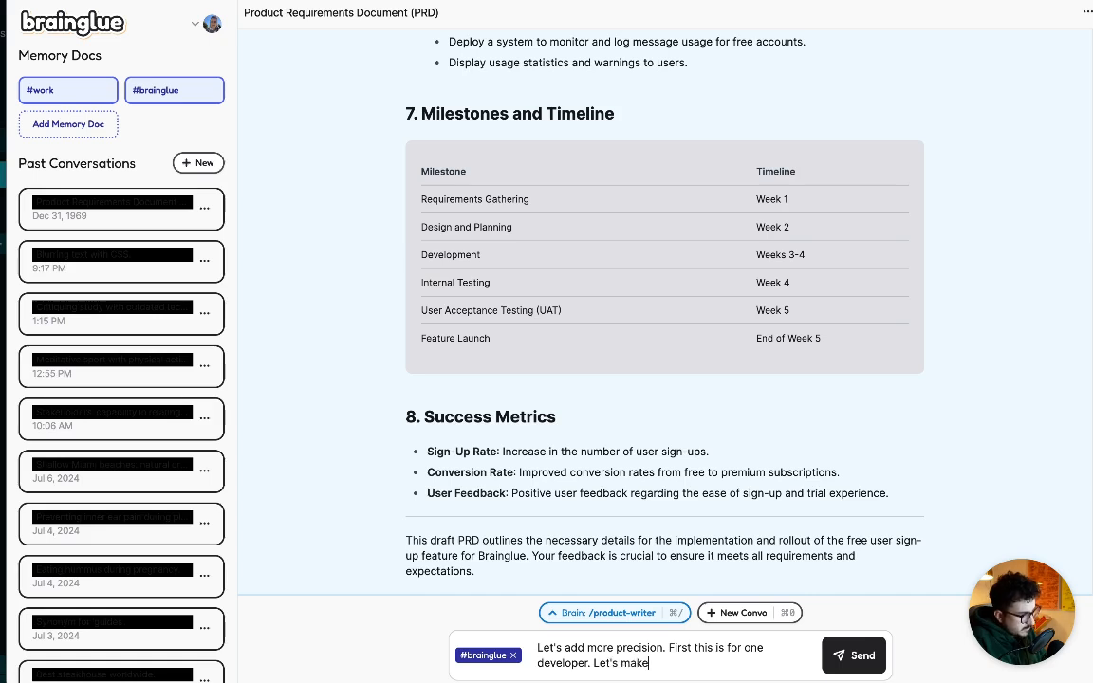
text( there)
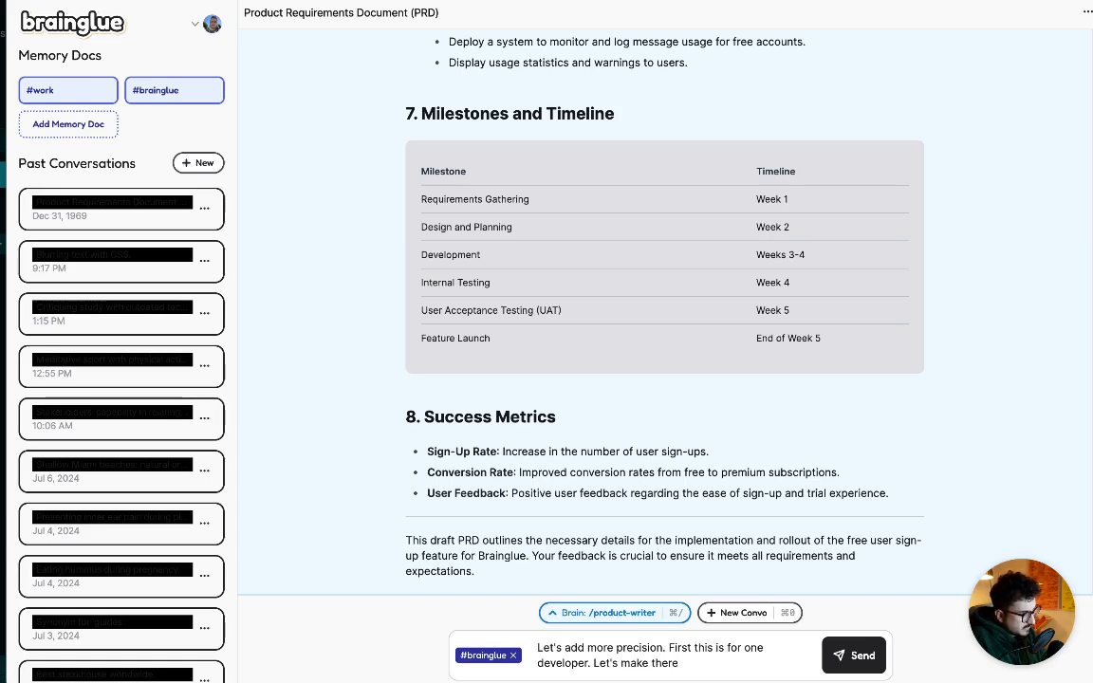
key(BackSpace)
key(BackSpace)
key(BackSpace)
key(BackSpace)
key(BackSpace)
key(BackSpace)
key(BackSpace)
key(BackSpace)
key(BackSpace)
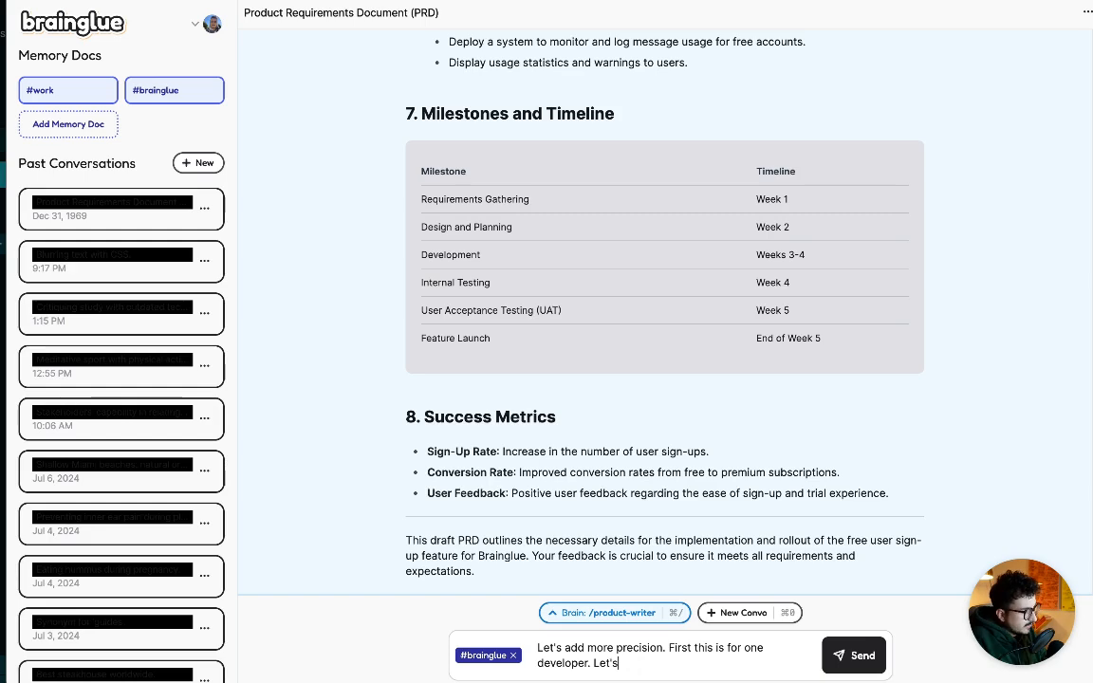
text(be more specific ab)
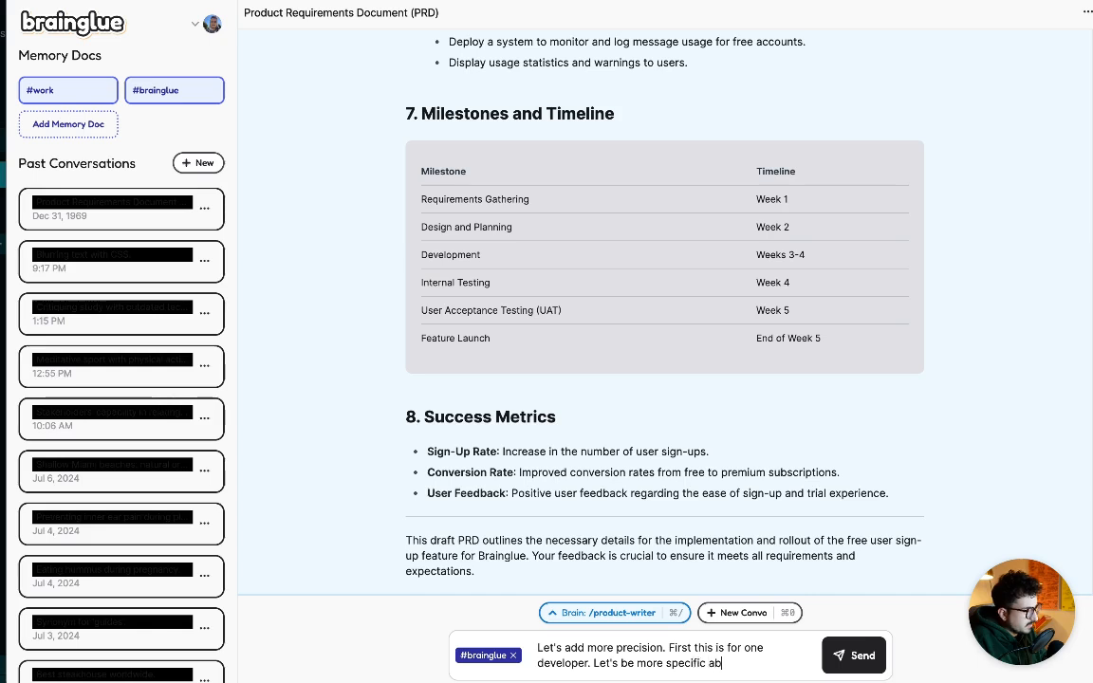
text(out technic)
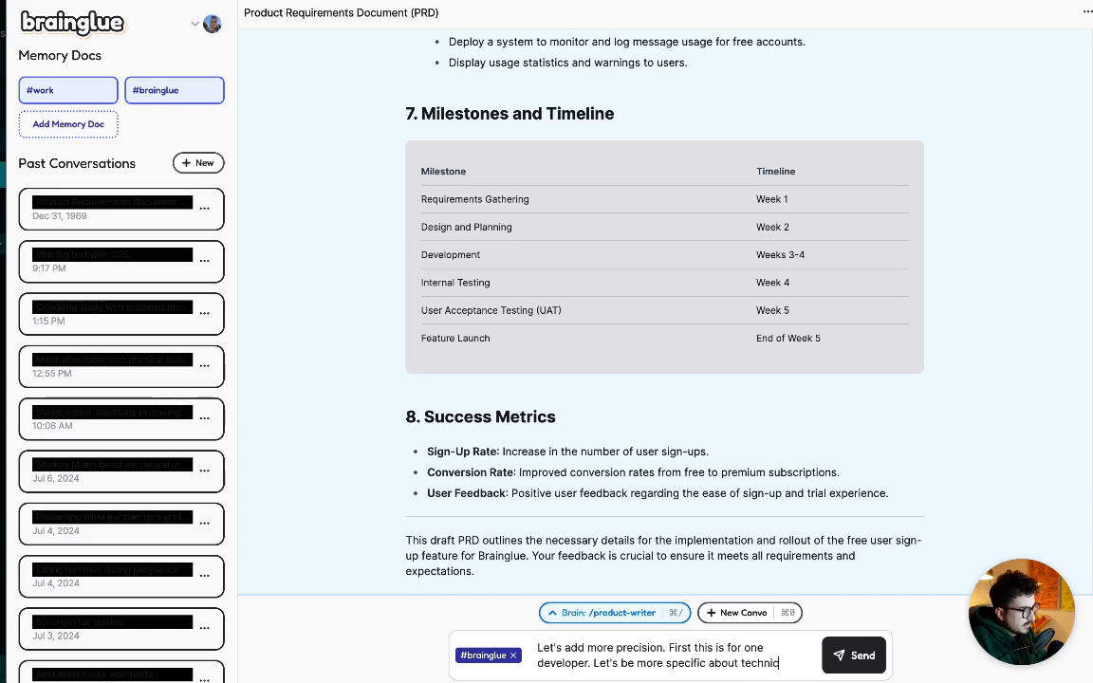
text(al requirement)
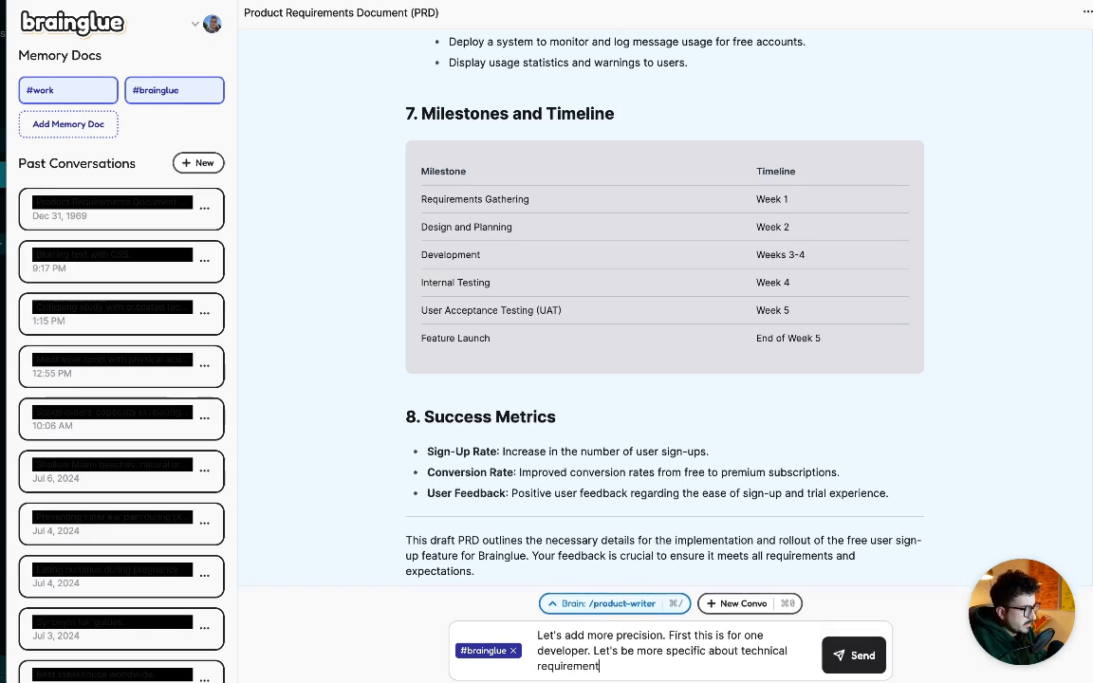
text(s. Feel)
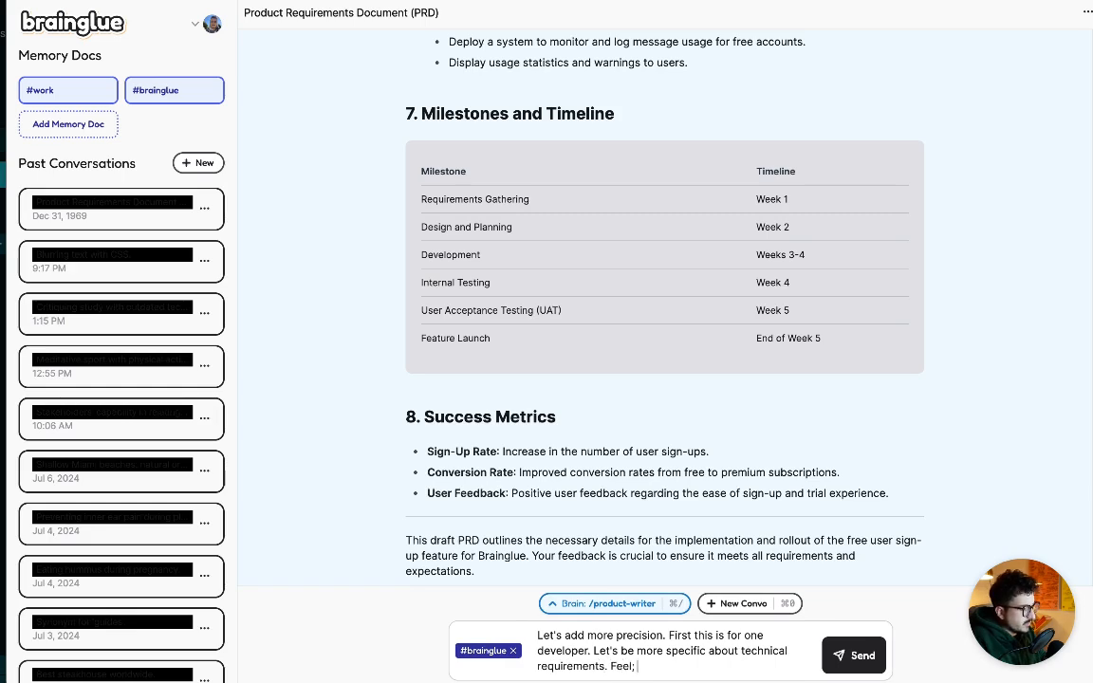
text( free to ask more questions.)
key(Return)
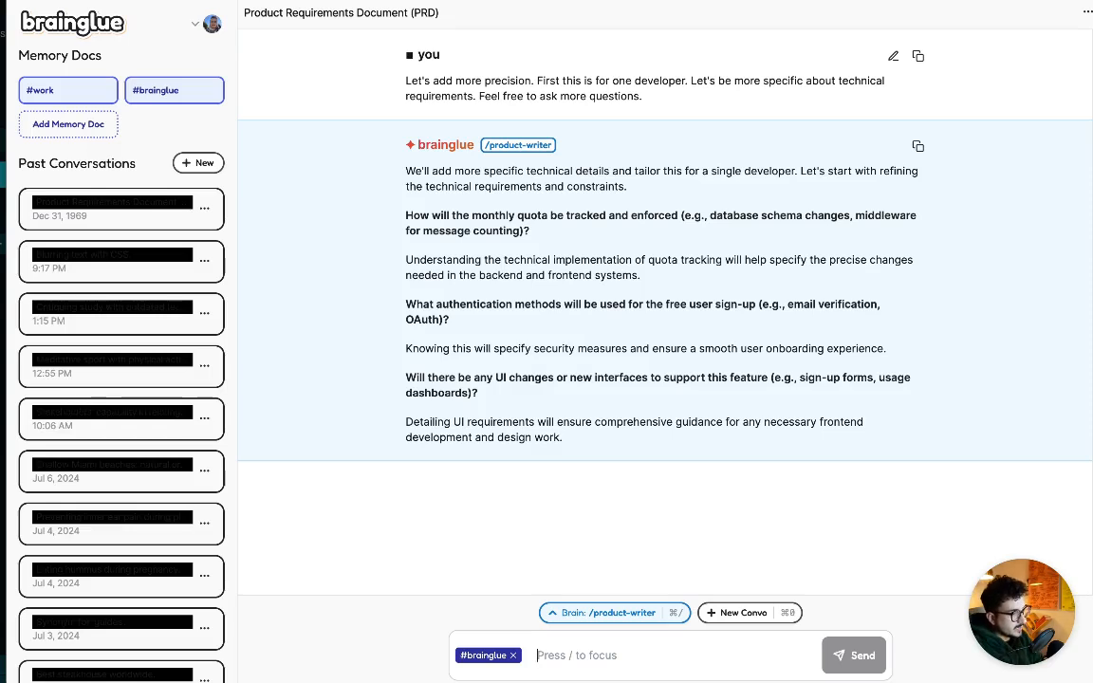
Start a numbered reply, answering the quota tracking question with "1) We will use a database entry.".
text(I) W)
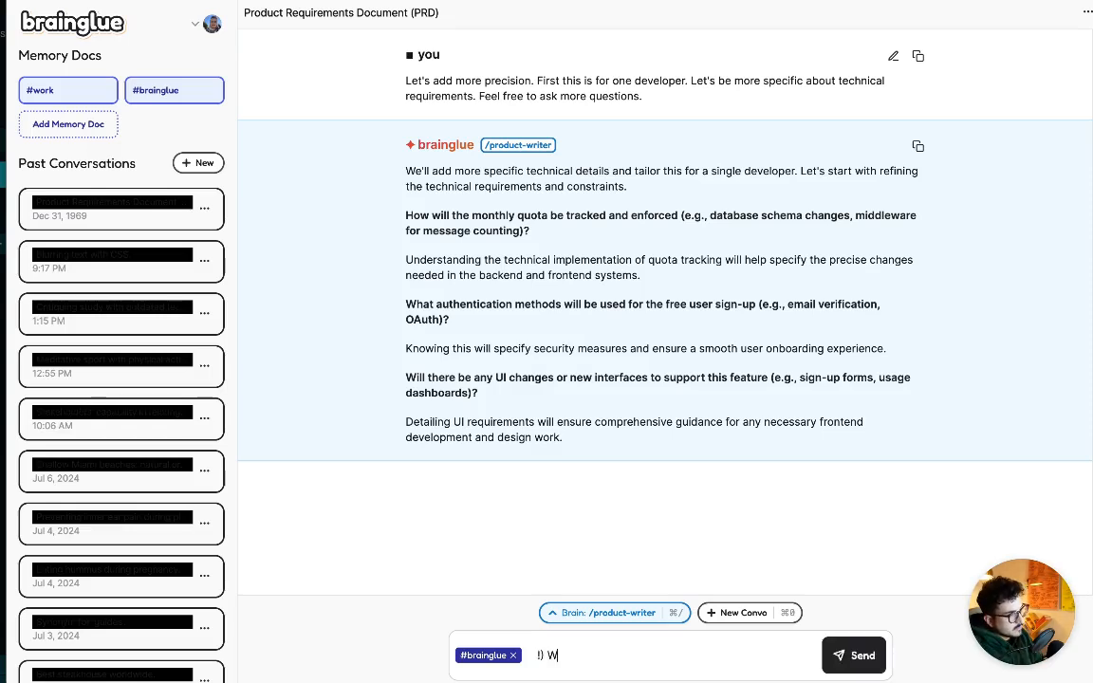
key(BackSpace)
key(BackSpace)
key(BackSpace)
key(BackSpace)
text(1) We wi)
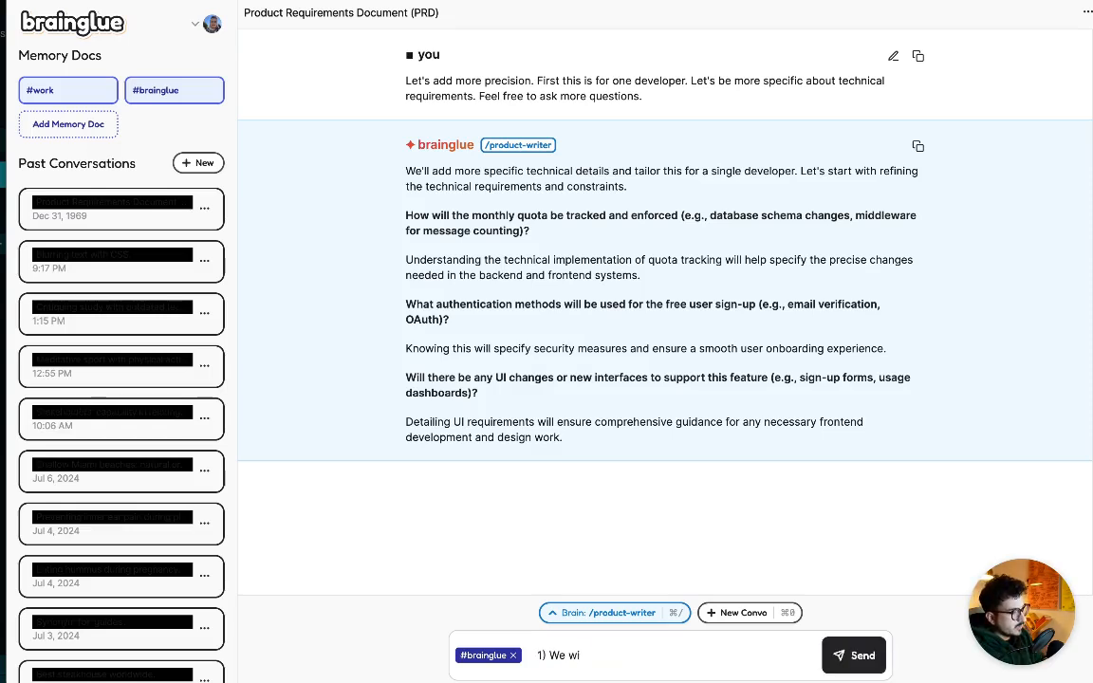
text(ll use a dat)
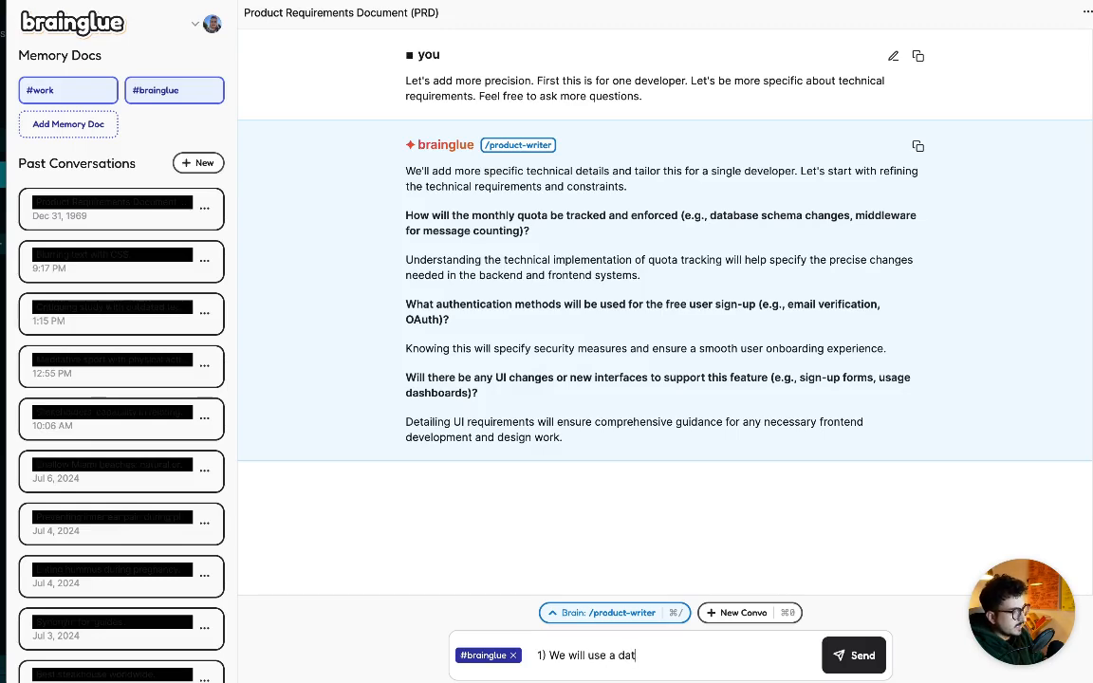
text(abase entry)
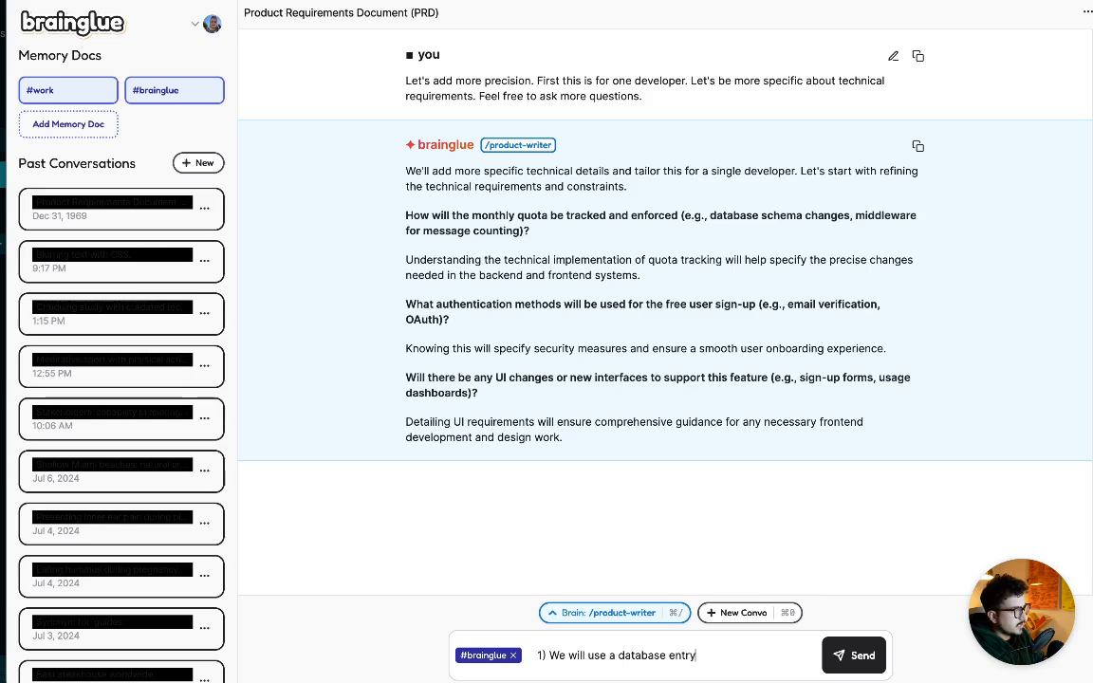
text(. )
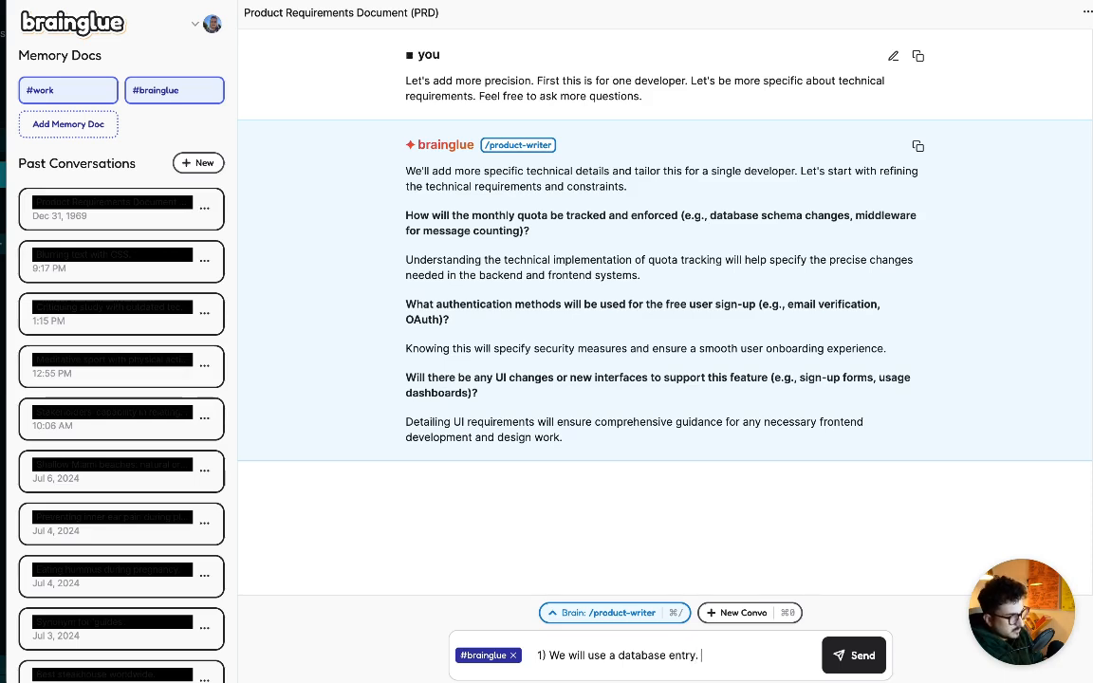
Complete the first answer with "We will track with some middleware, likely something client side.".
text(We will track w)
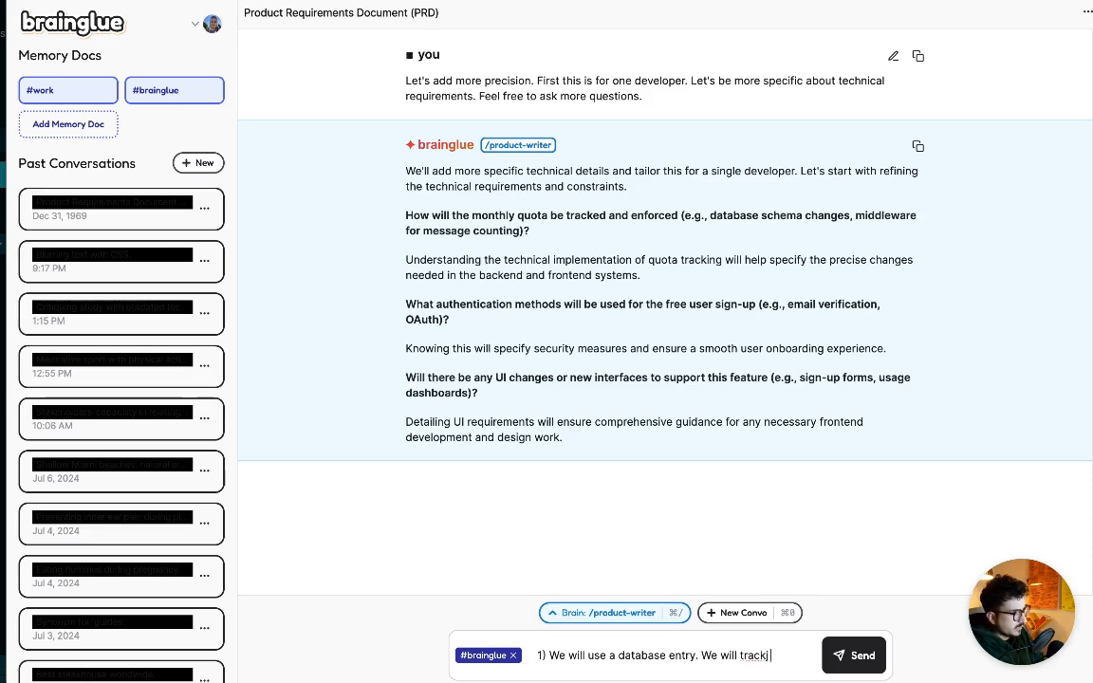
key(BackSpace)
text(ithg s)
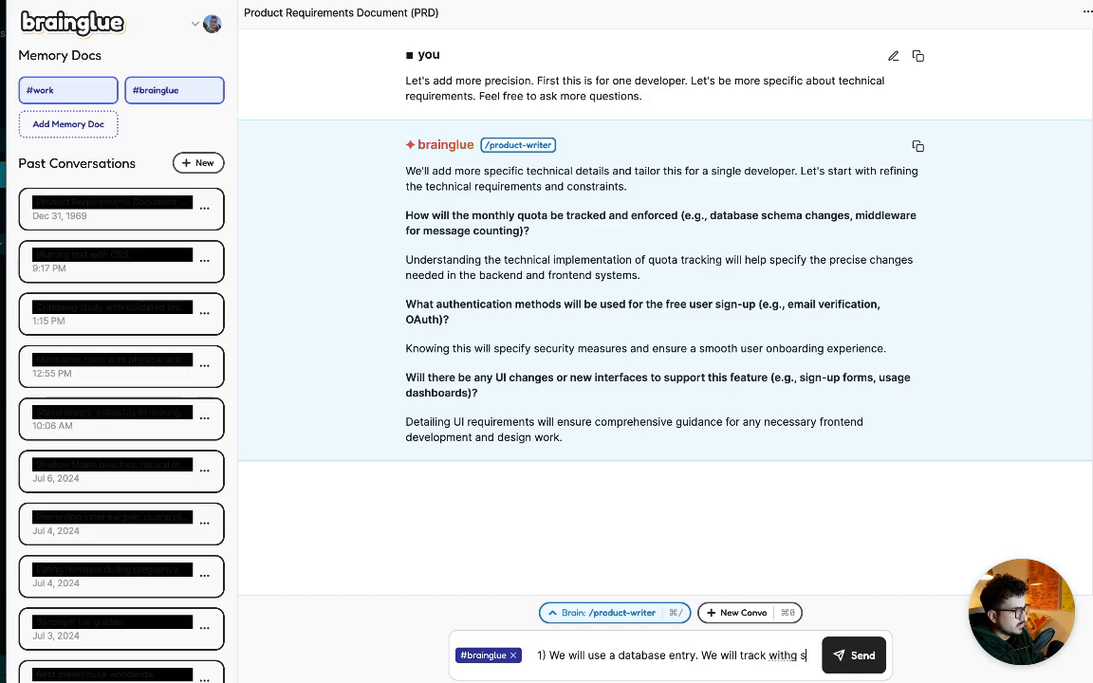
key(BackSpace)
key(BackSpace)
key(BackSpace)
text(some midd)
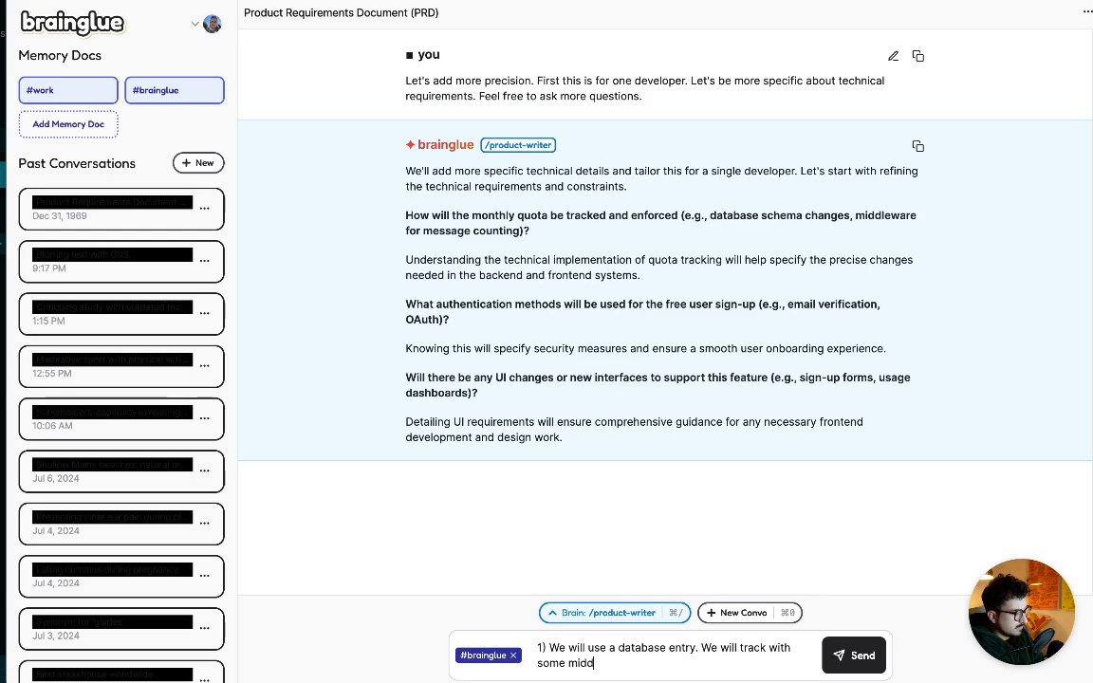
text(leware, l)
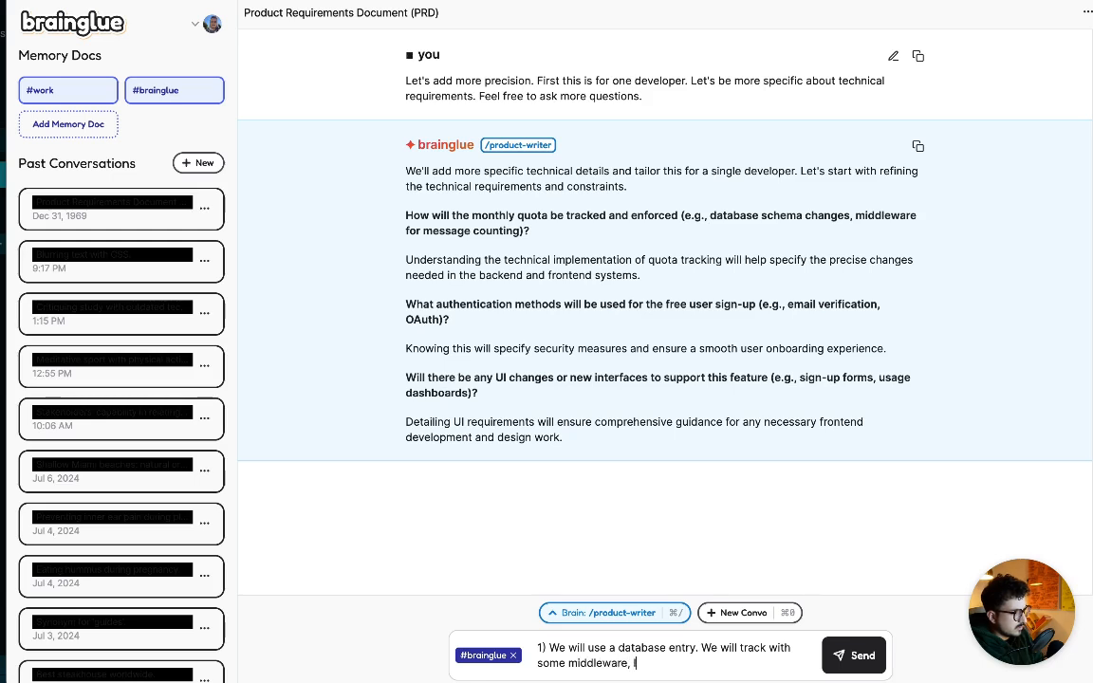
text(ikely sometho)
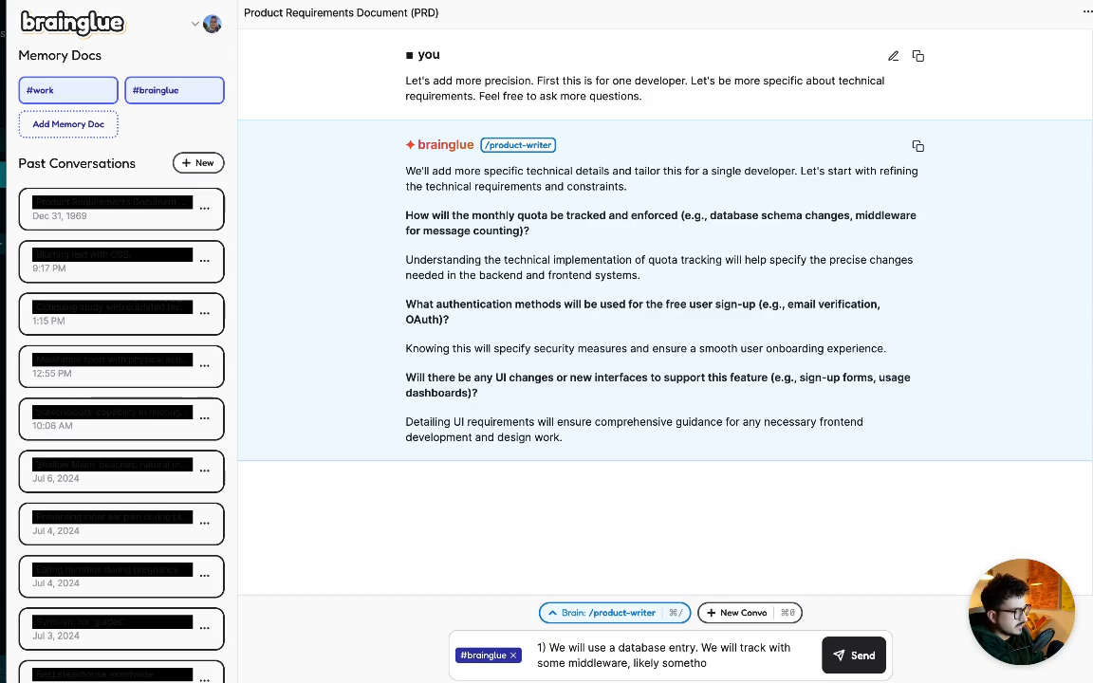
key(BackSpace)
text(ing client side.)
Add a second answer below a blank line: "2) There's already a free sign-up path. But it just ends on a paywall.".
key(shift+Return)
key(shift+Return)
text(2) )
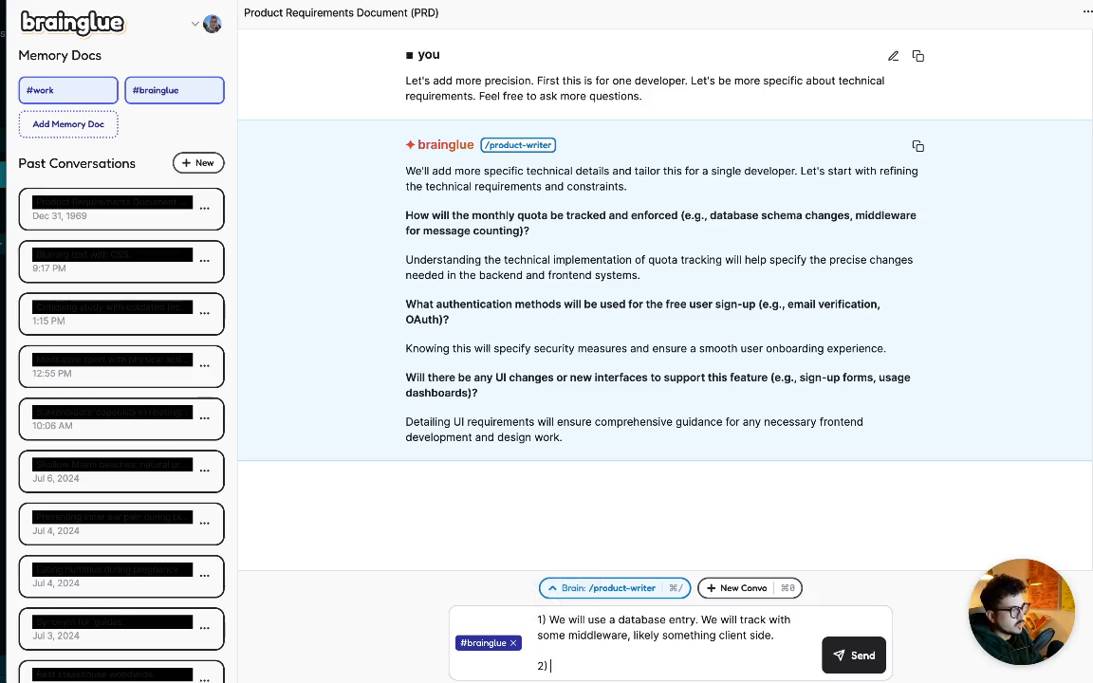
text(There;s st)
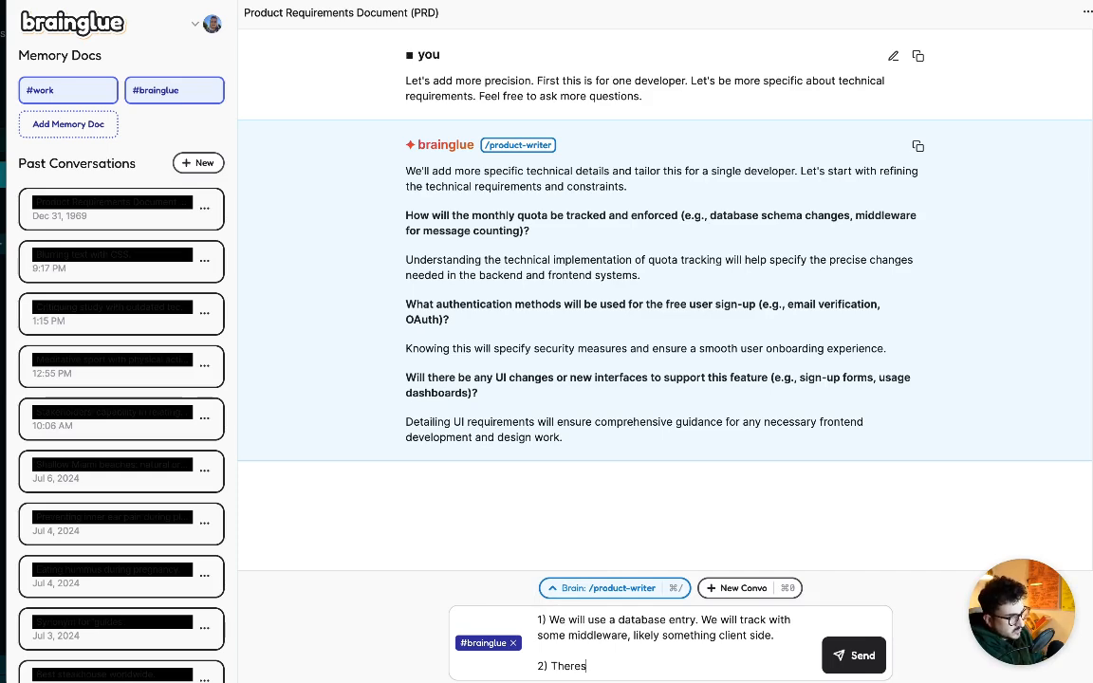
text(i)
key(BackSpace)
key(BackSpace)
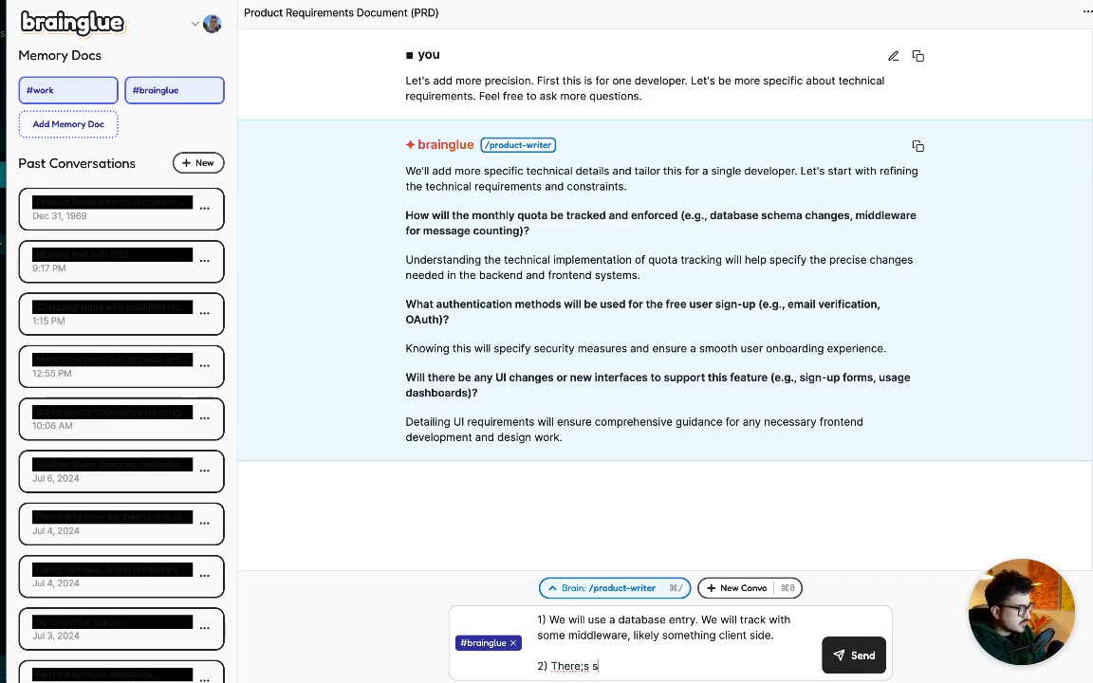
key(BackSpace)
key(BackSpace)
key(BackSpace)
key(BackSpace)
text('s already a)
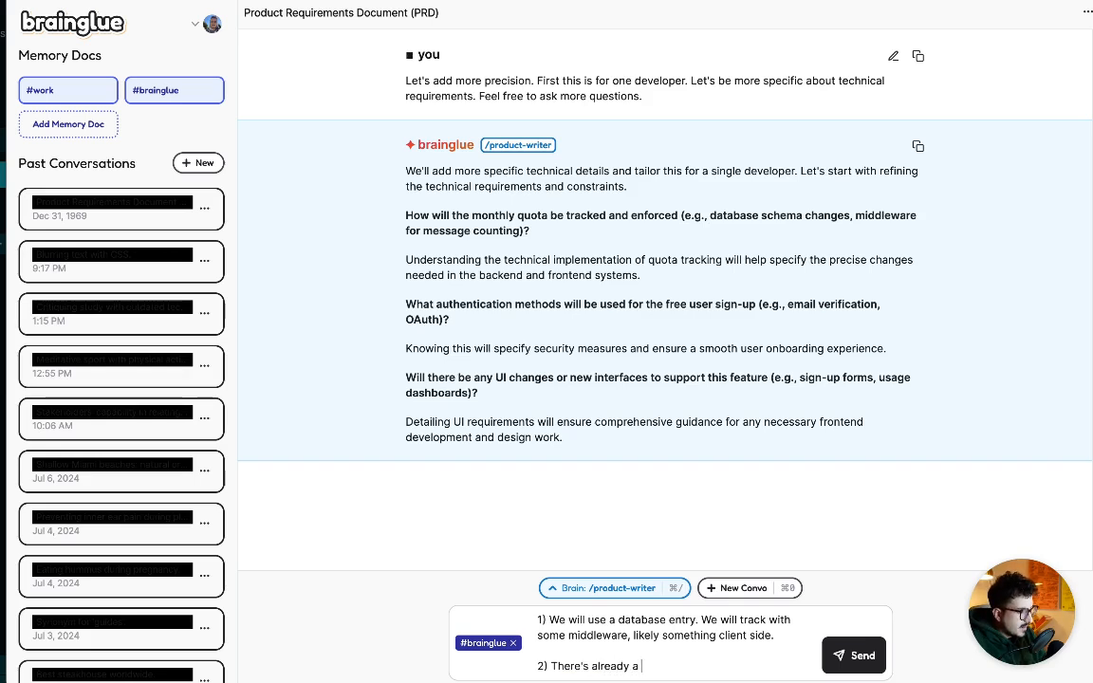
text( free sign)
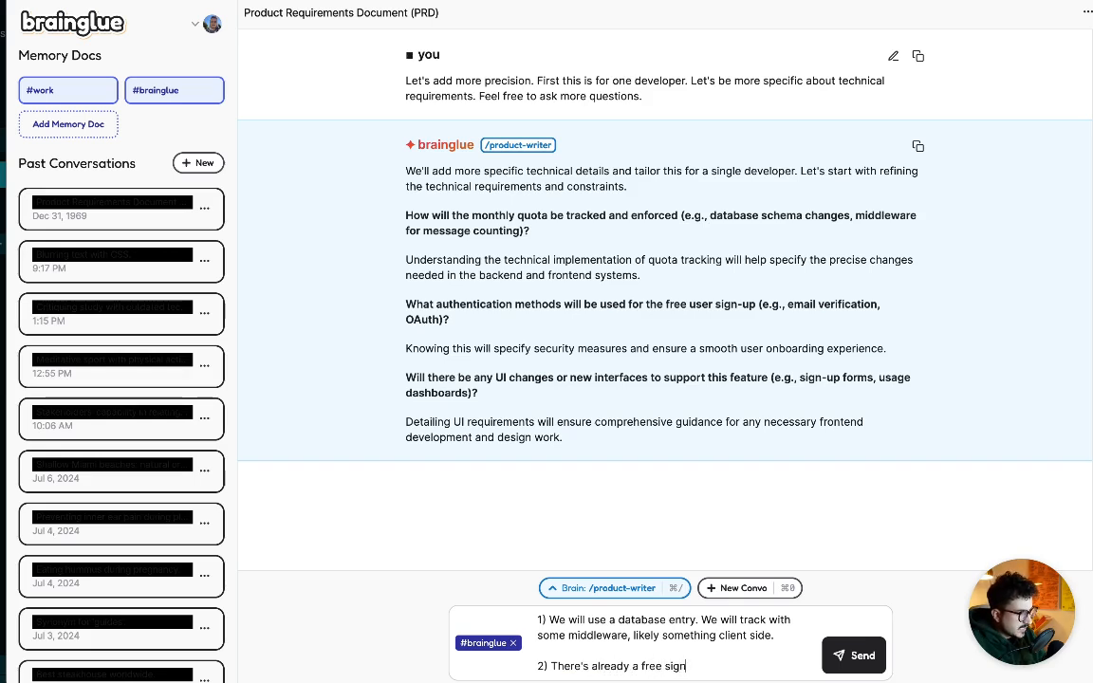
text(-up path. But it ju)
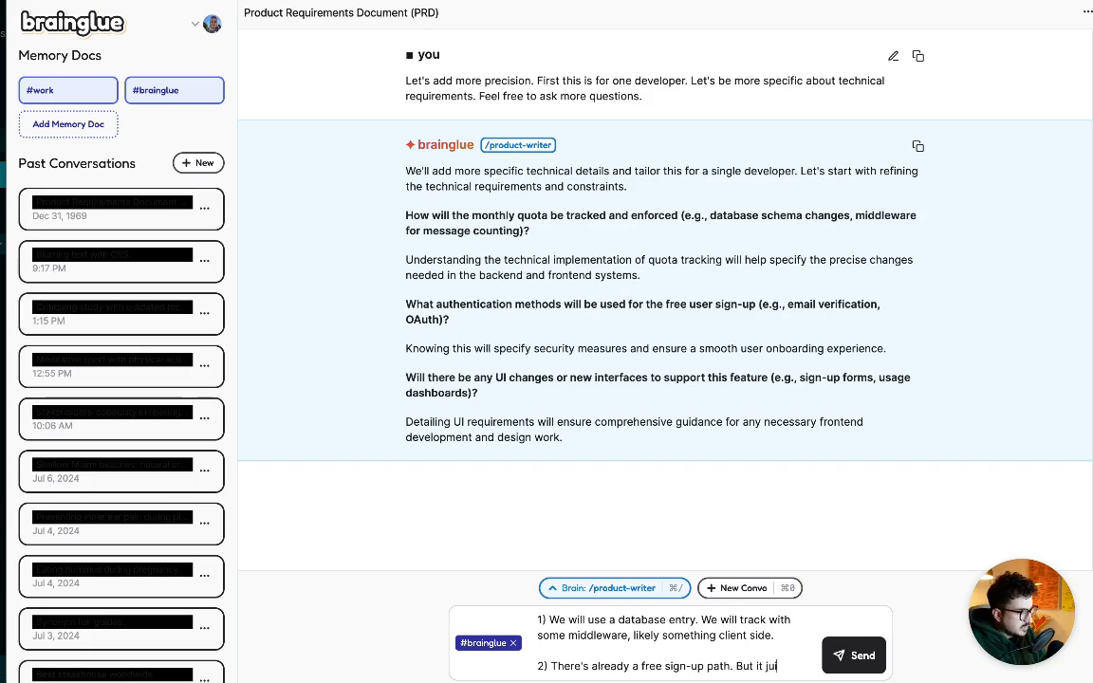
text(st ends o)
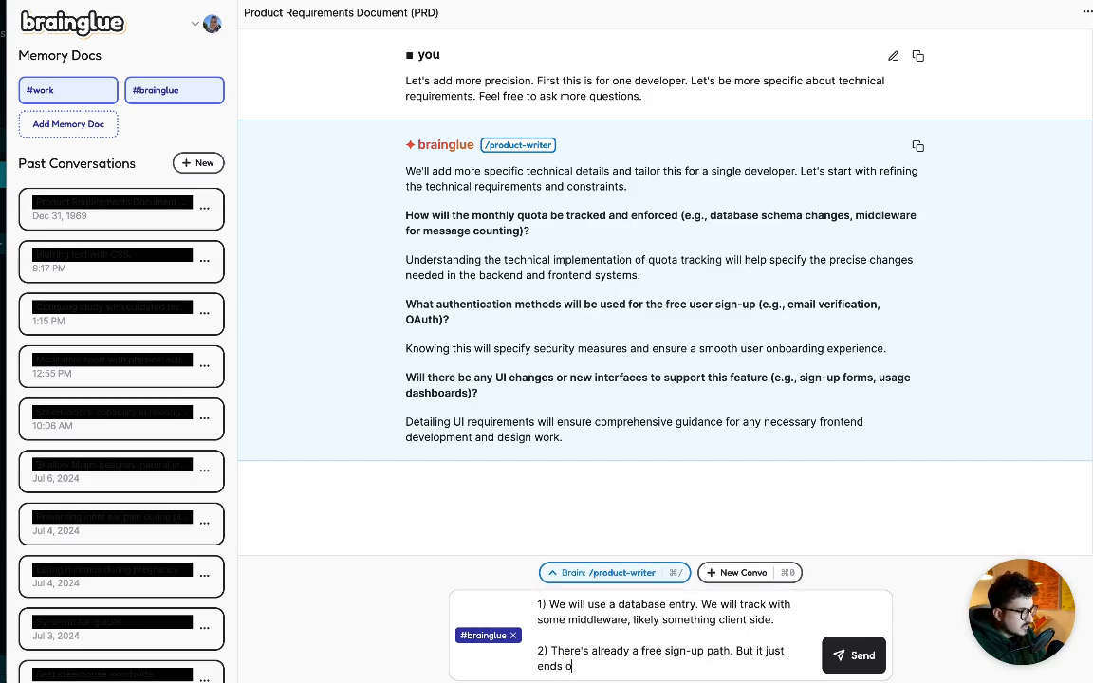
text(n a paywall. We sghould)
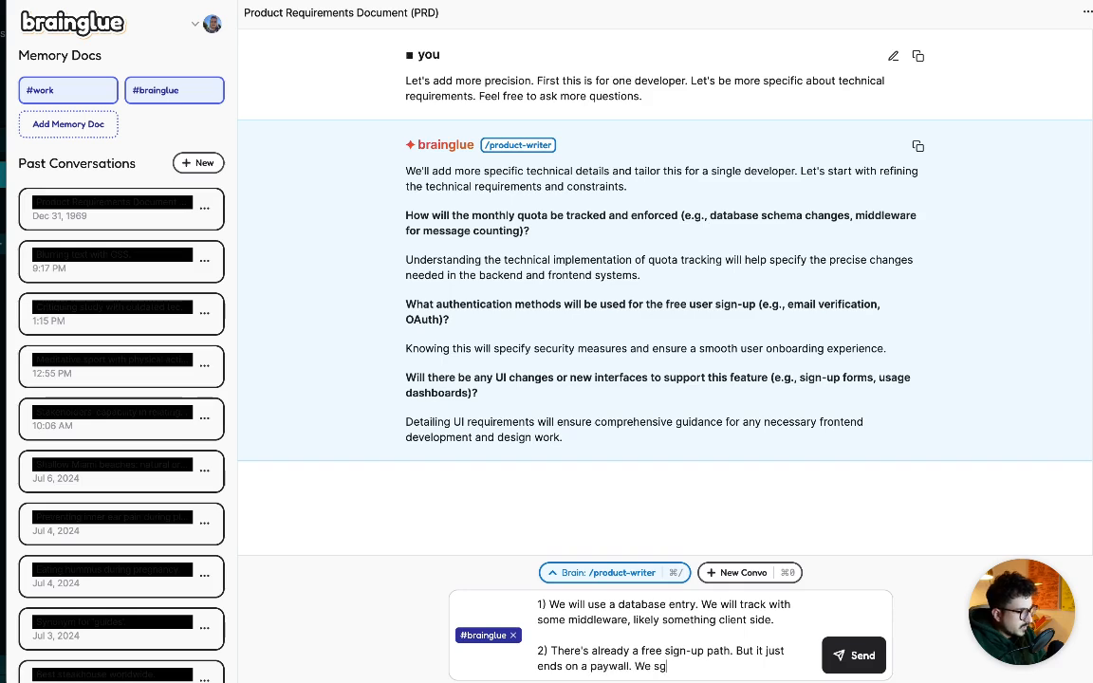
Complete the second answer with "We should leverage this path for this functionality.".
key(BackSpace)
text(hould leverage t)
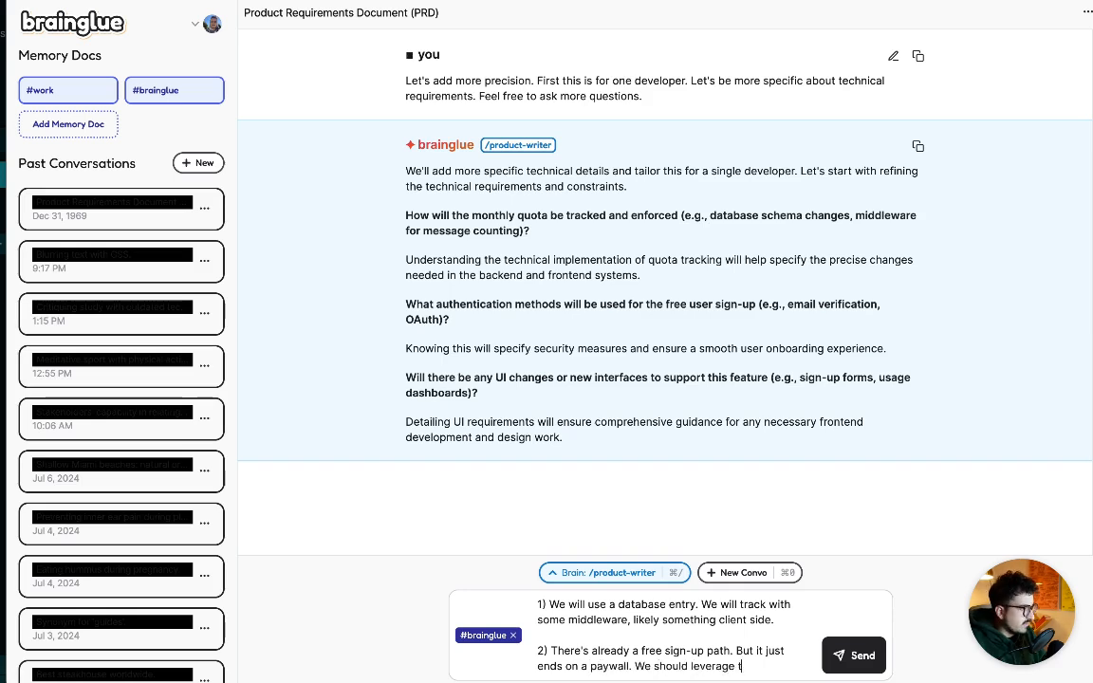
text(his path fopr)
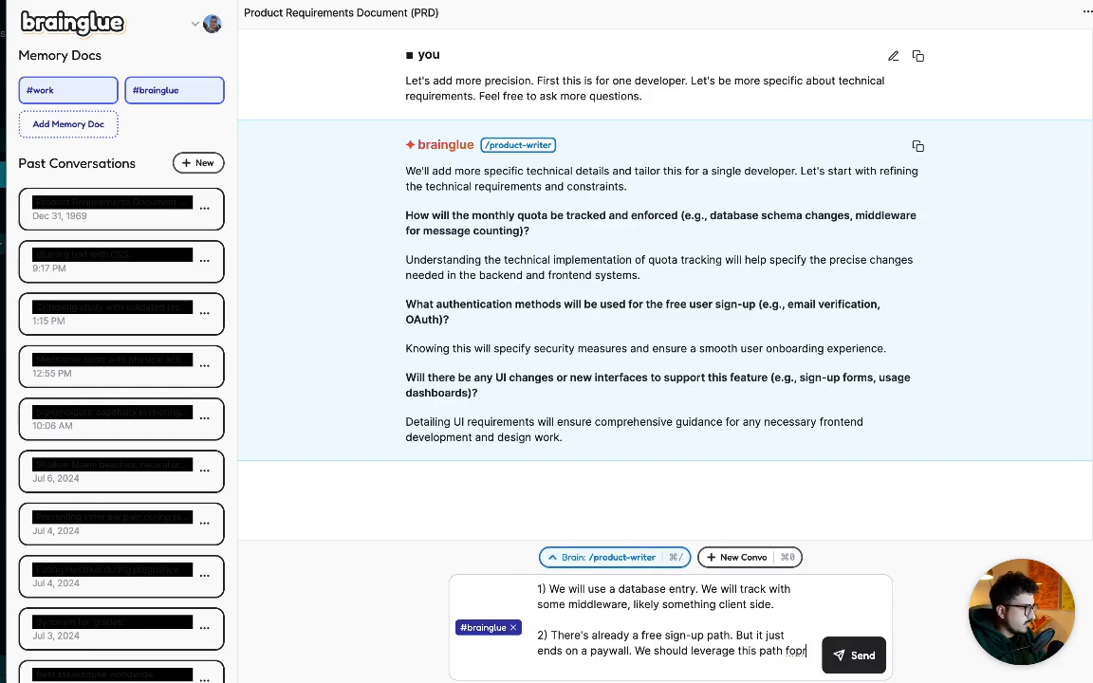
key(BackSpace)
key(BackSpace)
text(r this fu)
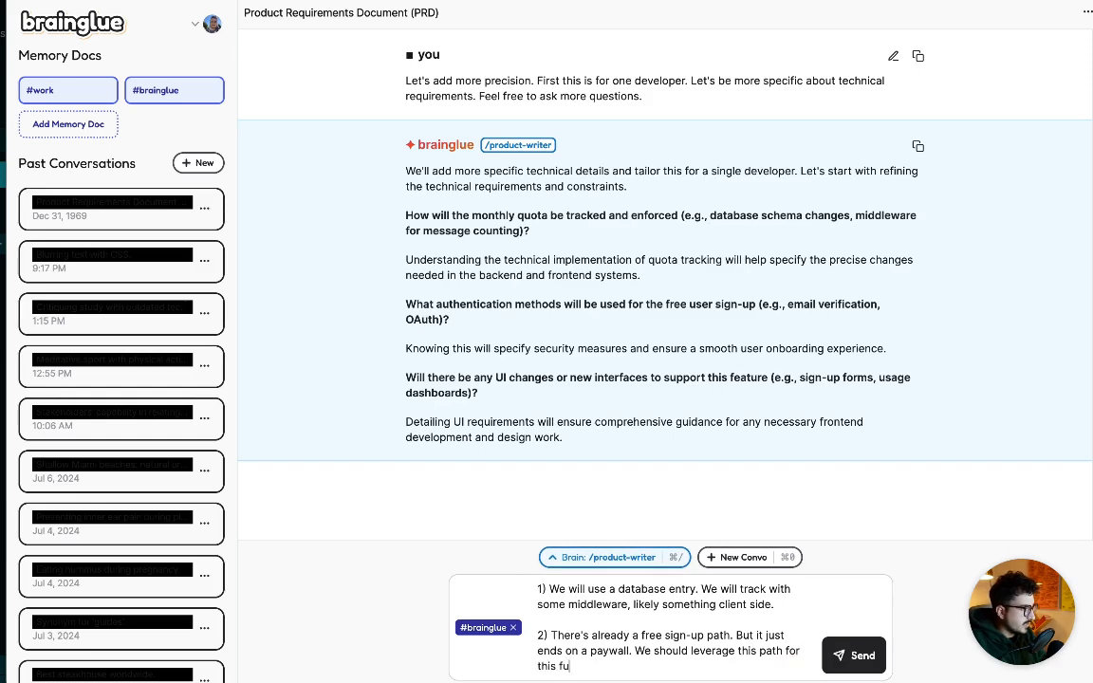
text(nctionality.)
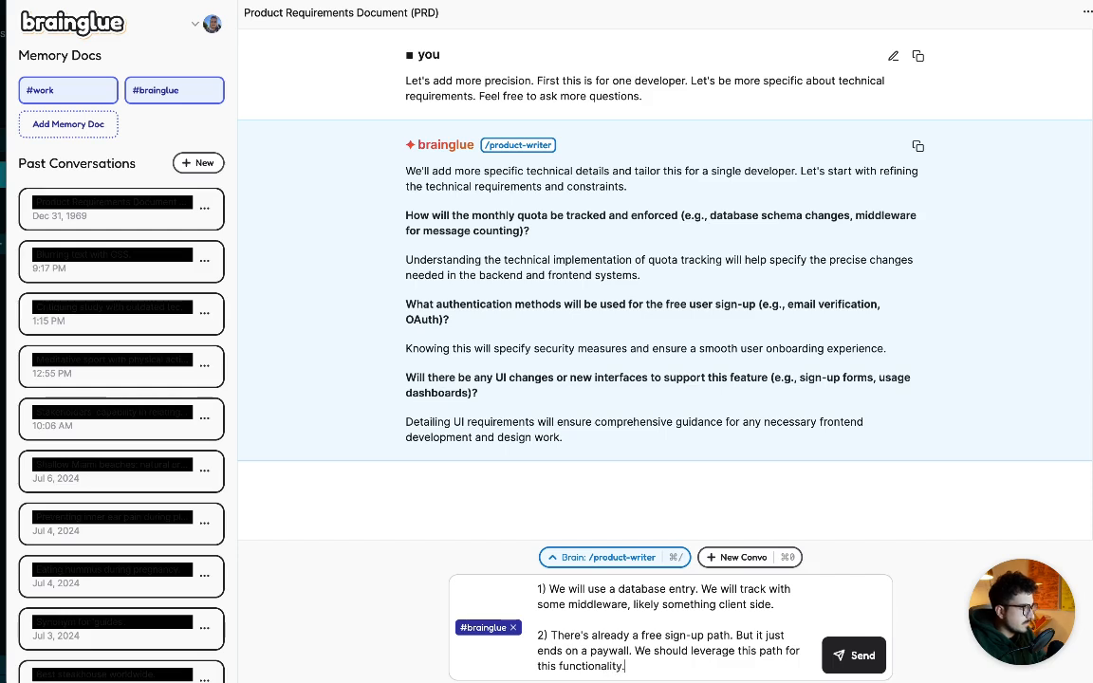
Begin the third answer, on UI changes, below a blank line with "3) We".
key(shift+Return)
text(3))
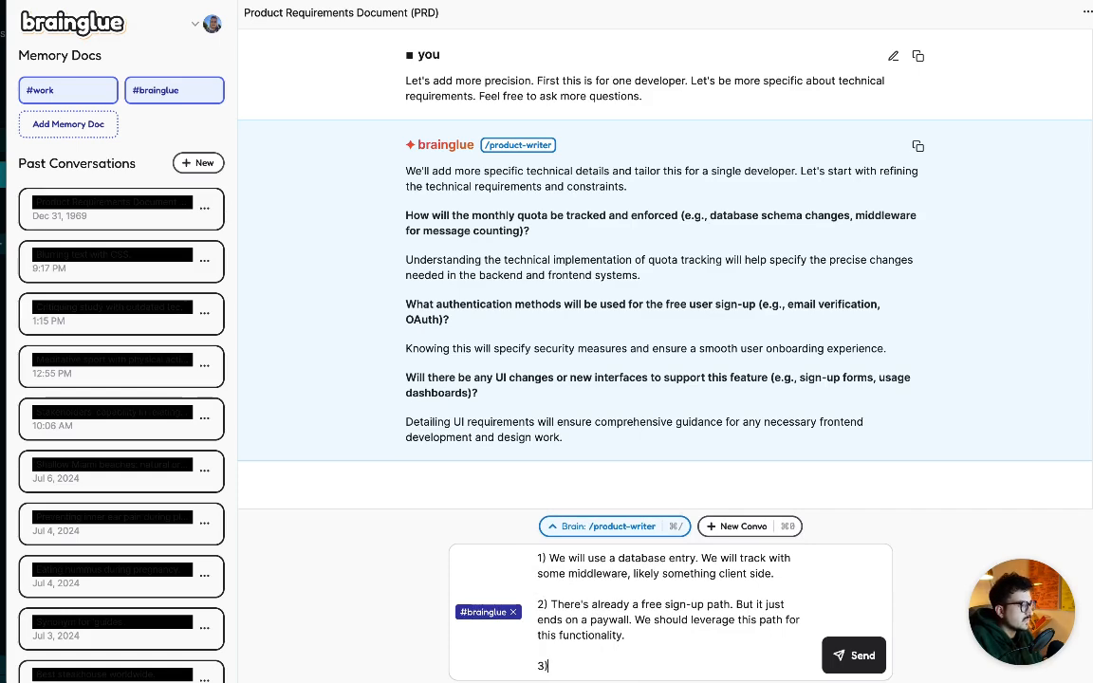
text( I woul)
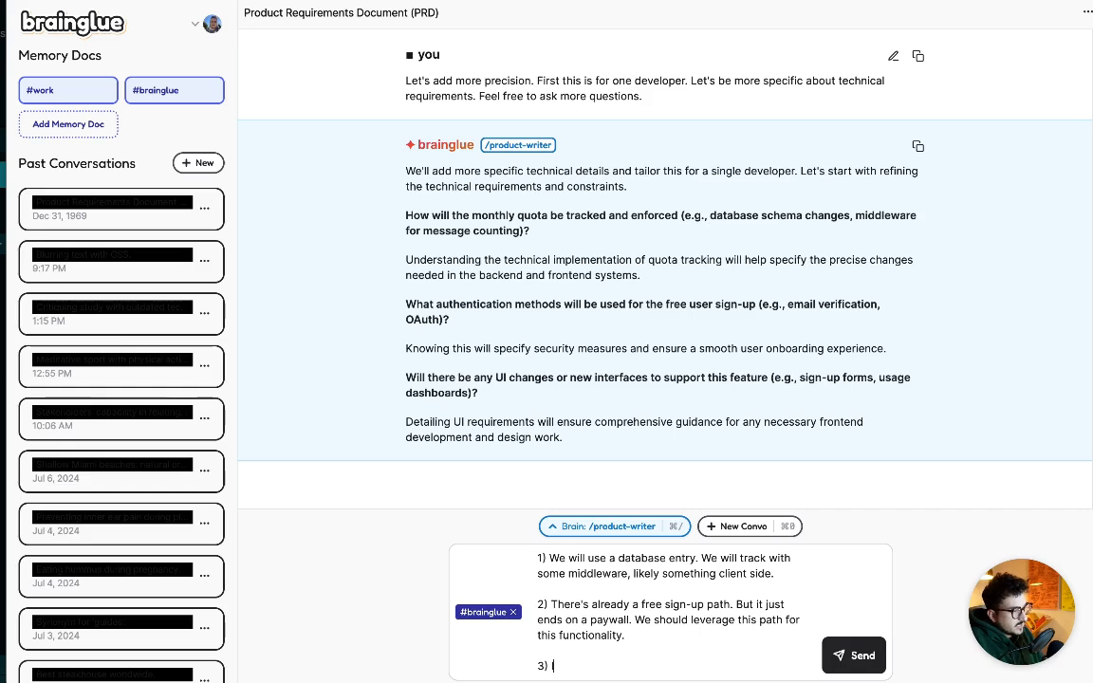
key(BackSpace)
key(BackSpace)
key(BackSpace)
key(BackSpace)
text(We )
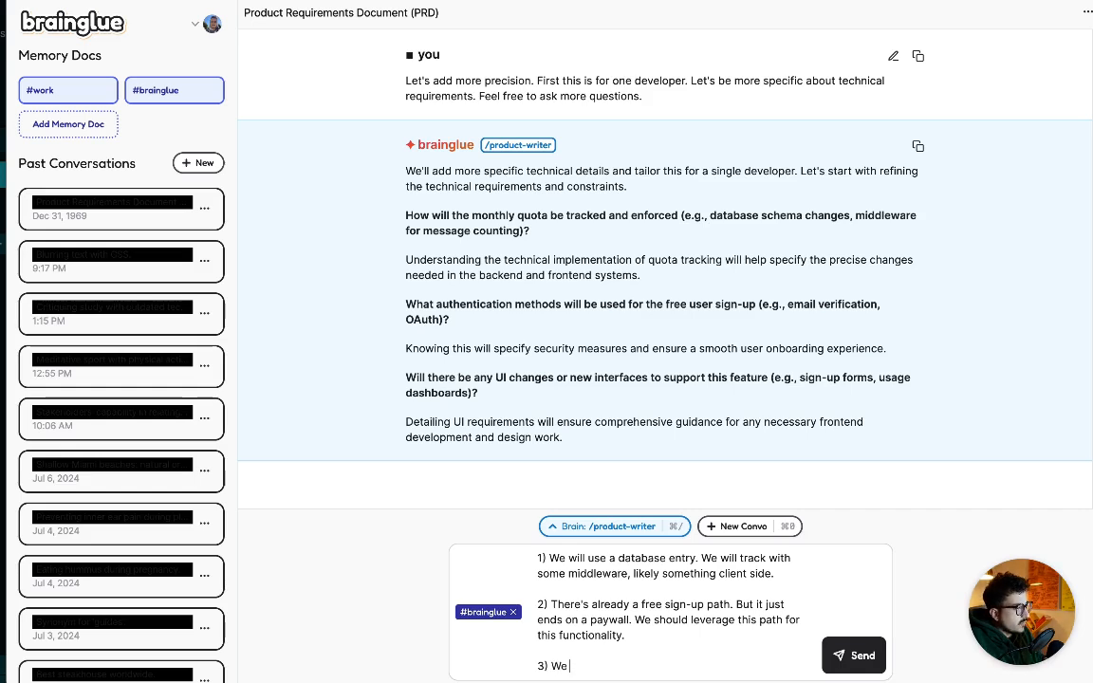
text(lare)
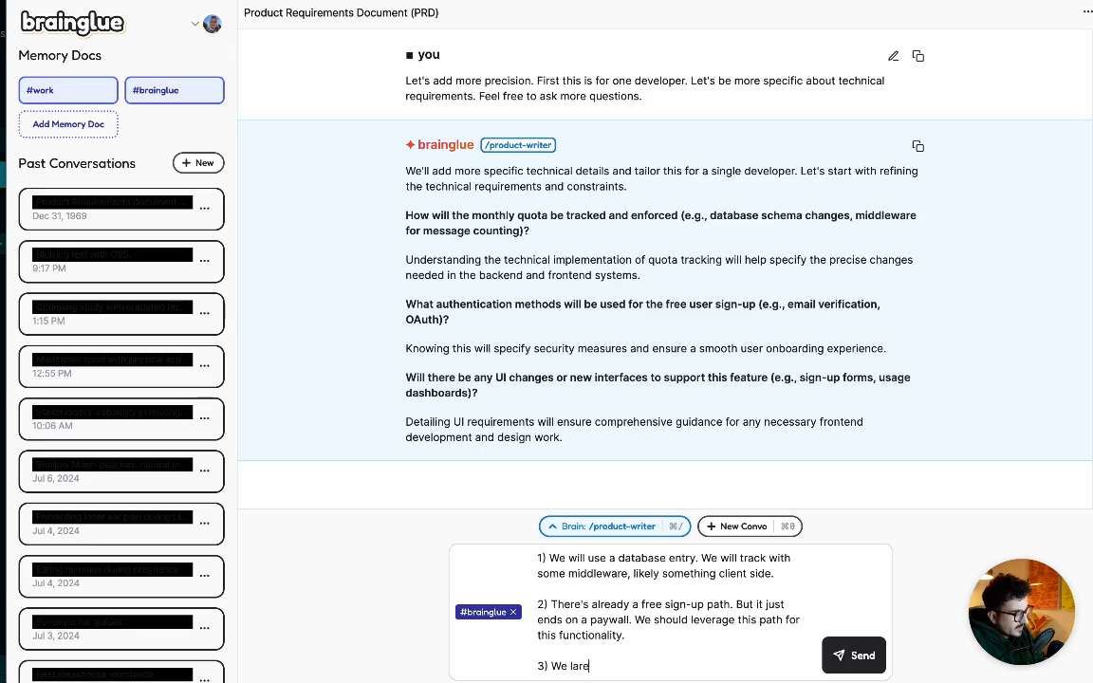
text(ady h)
key(BackSpace)
key(BackSpace)
key(BackSpace)
key(BackSpace)
key(BackSpace)
key(BackSpace)
key(BackSpace)
key(BackSpace)
key(BackSpace)
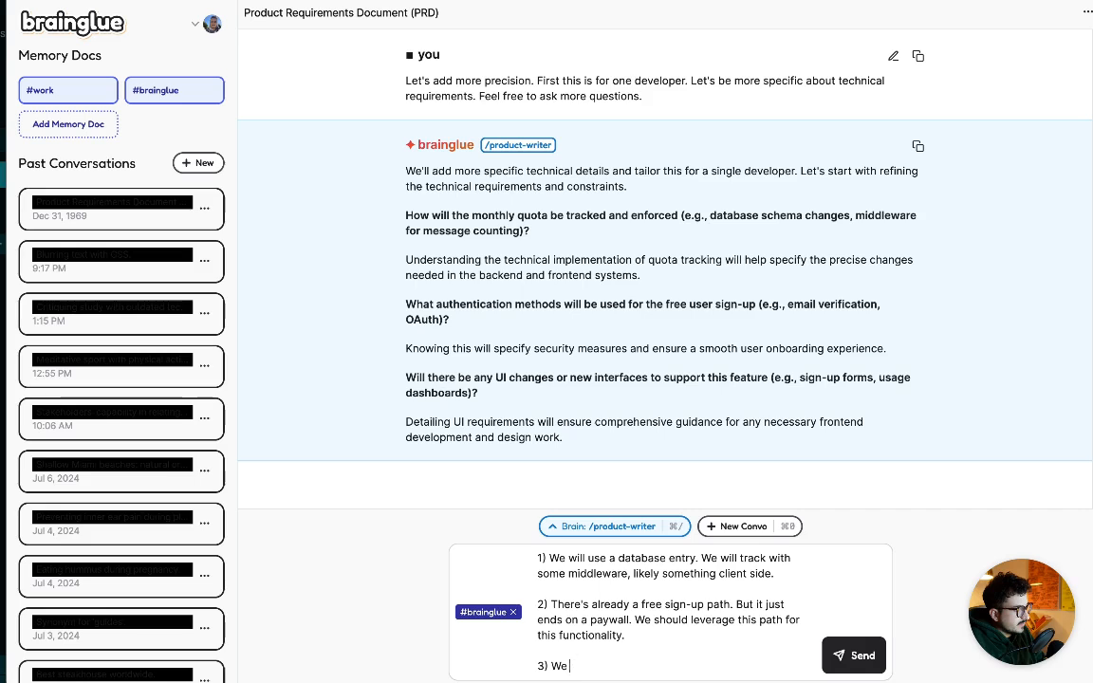
Continue the third answer with "already have most of the signup ui. We just need to make sure that free users see a quota counter".
text(already hav)
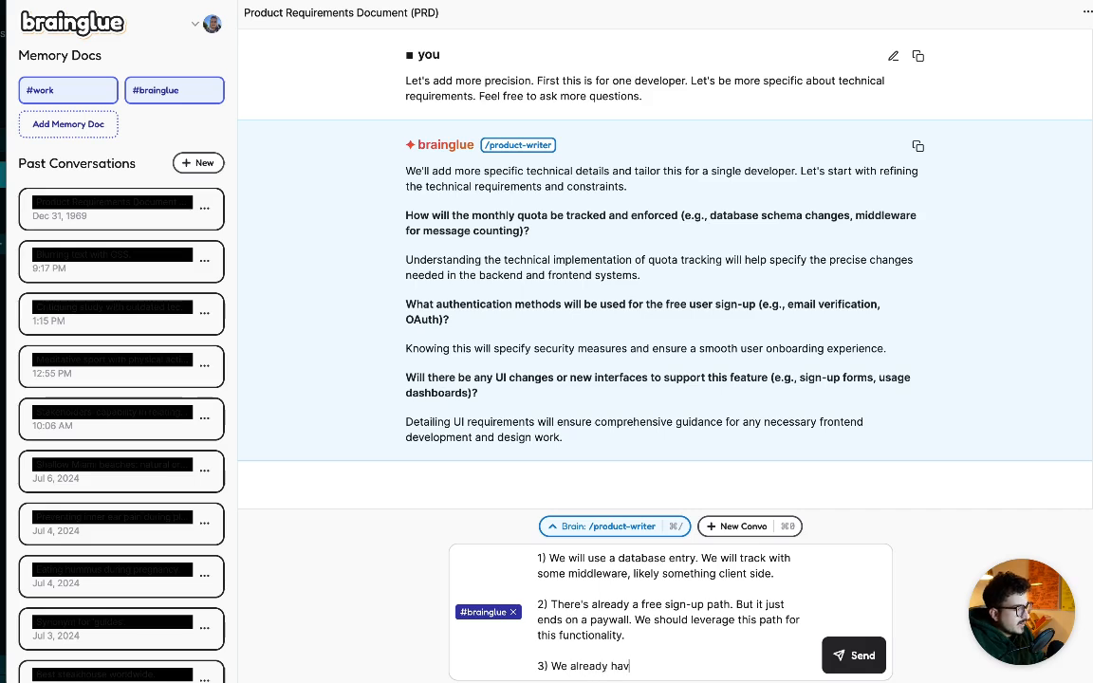
text(e most of the s)
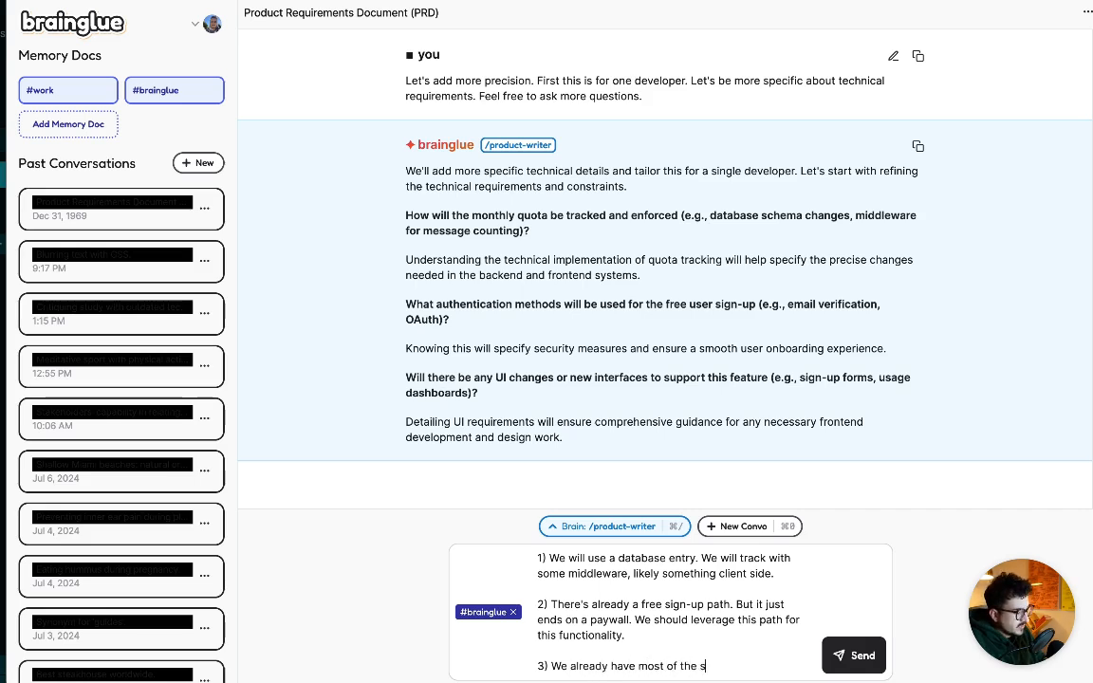
text(ignup)
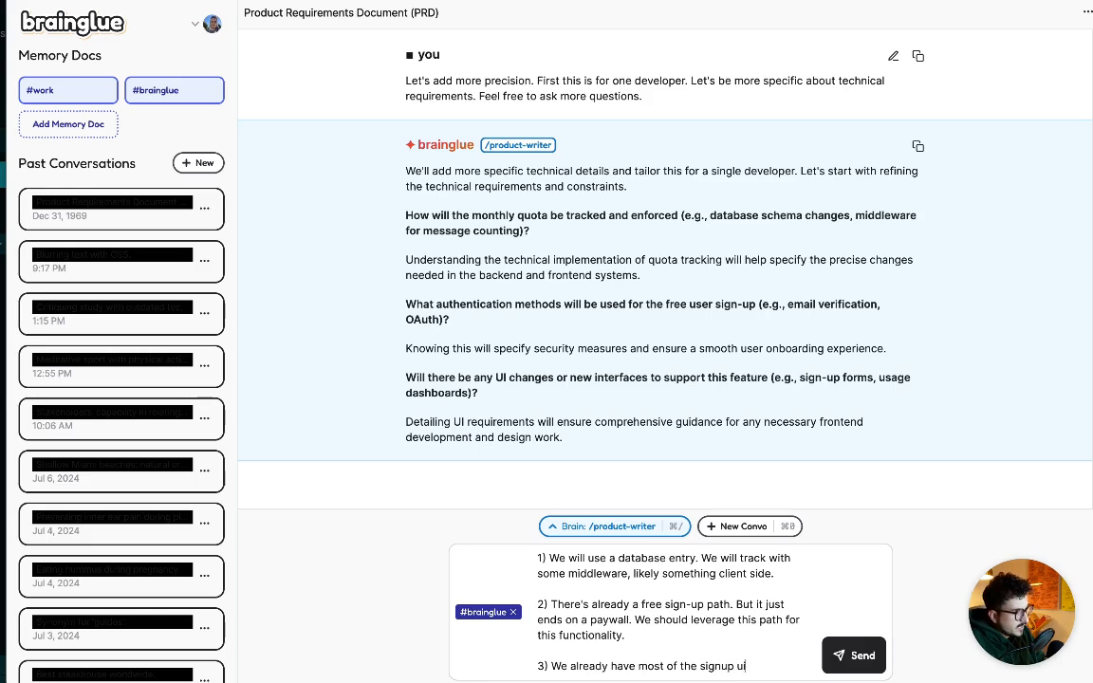
text( ui. We just)
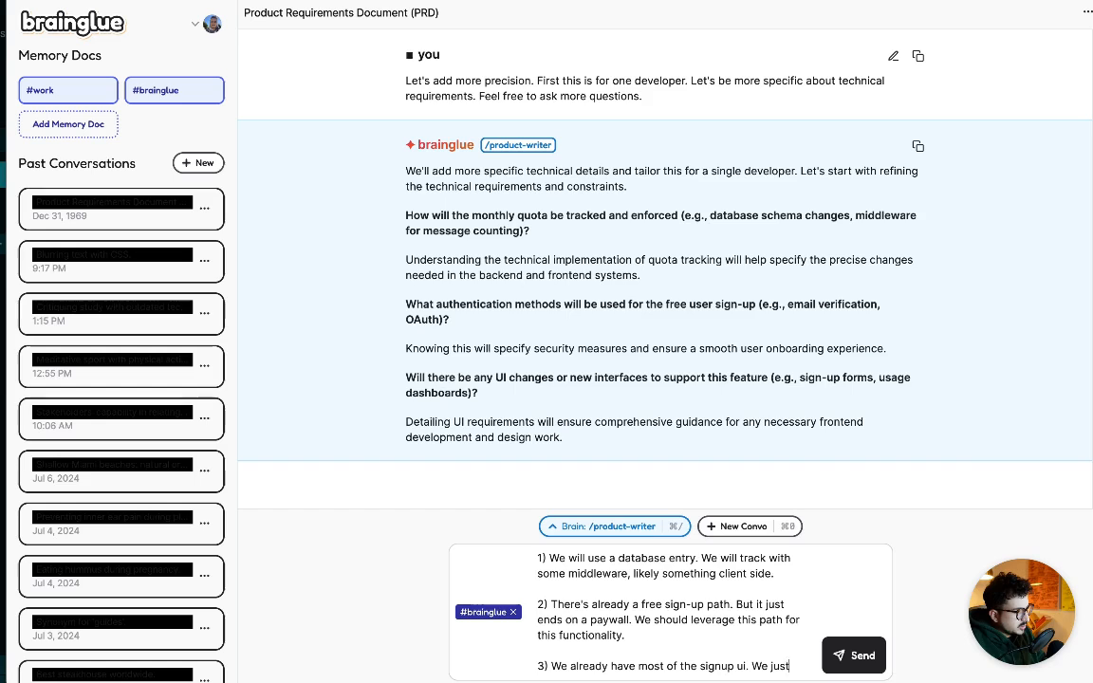
text( need to make )
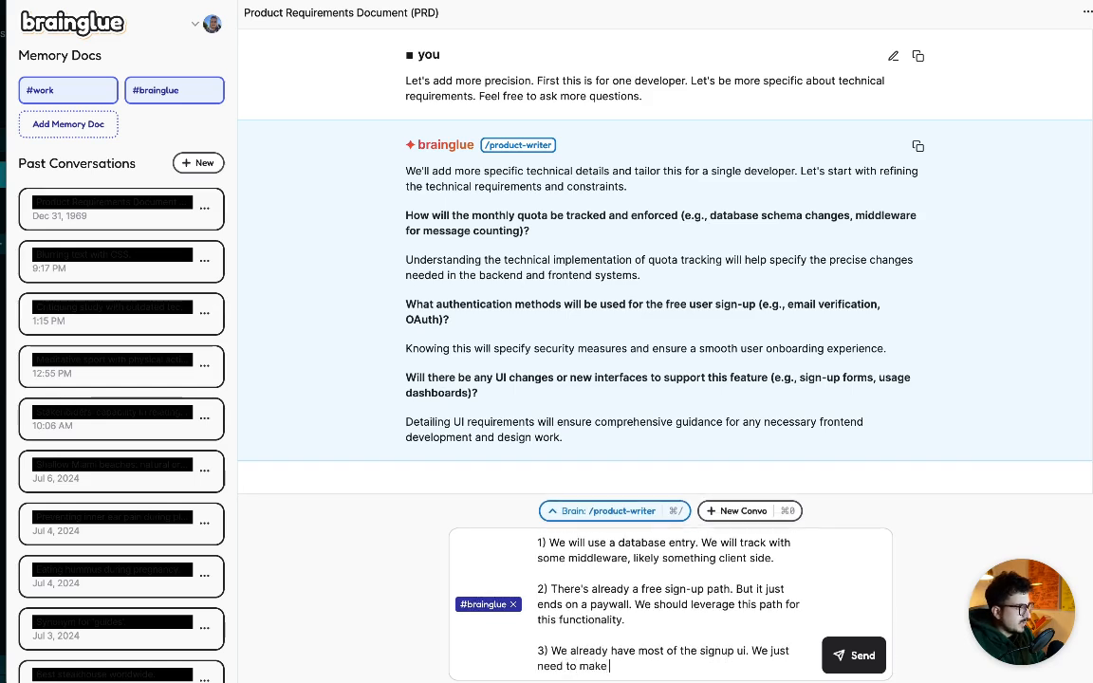
text(sure that free u)
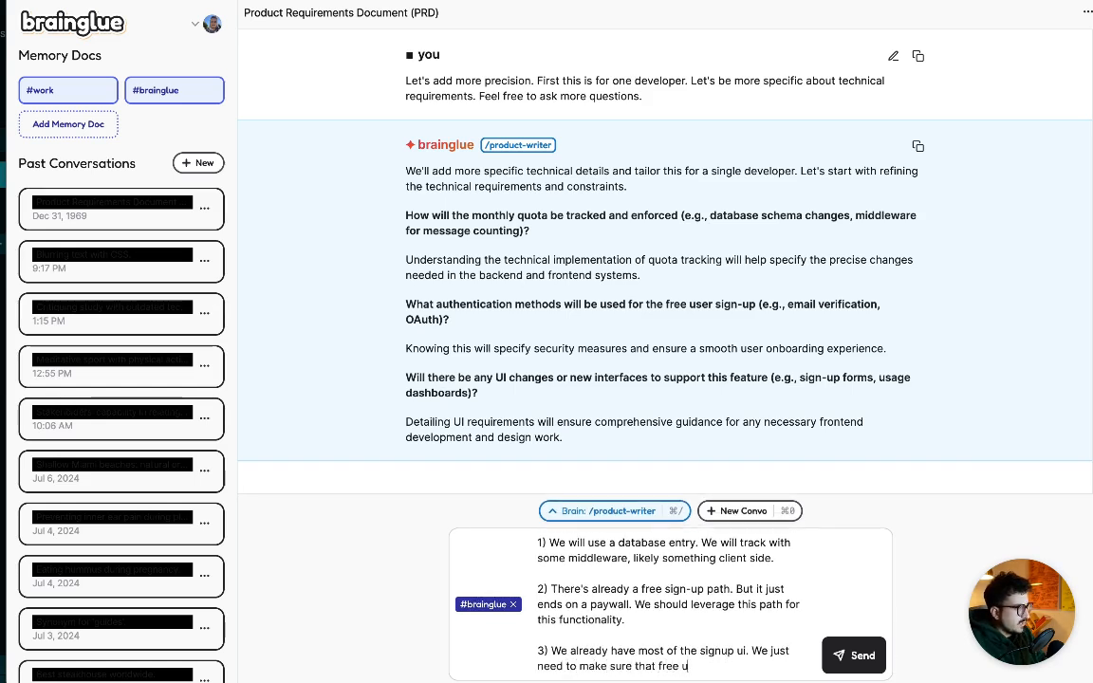
text(sers see a qu)
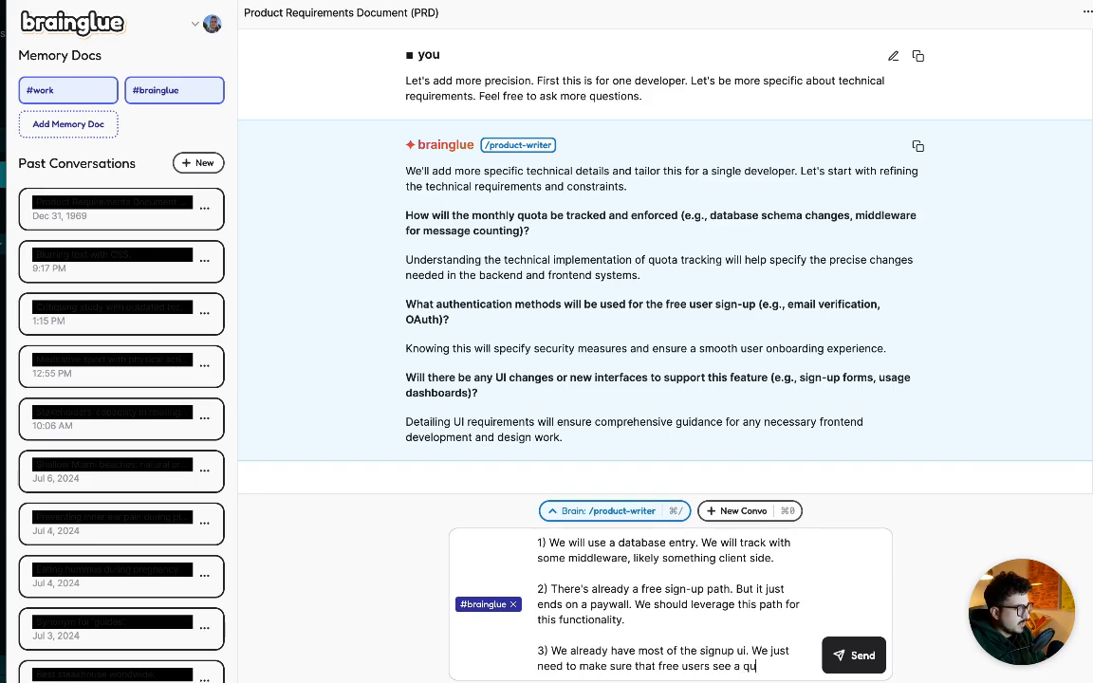
text(ota counter)
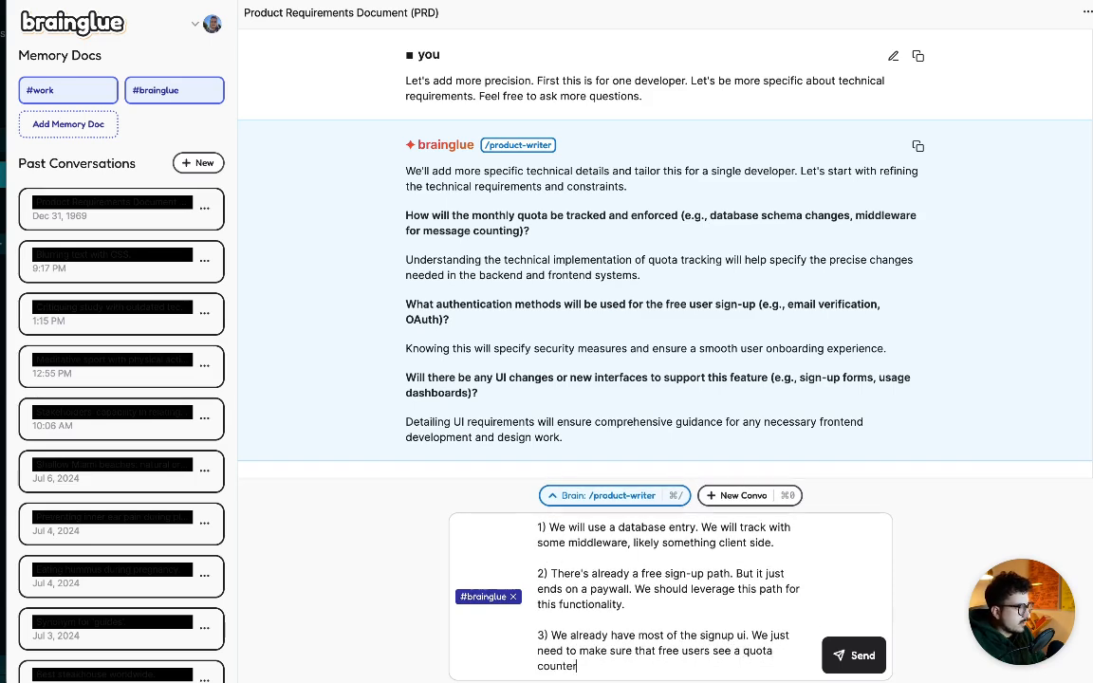
Complete the third answer with "and that a paywall shows when they hit their quota." and send the reply.
text( and that a pa)
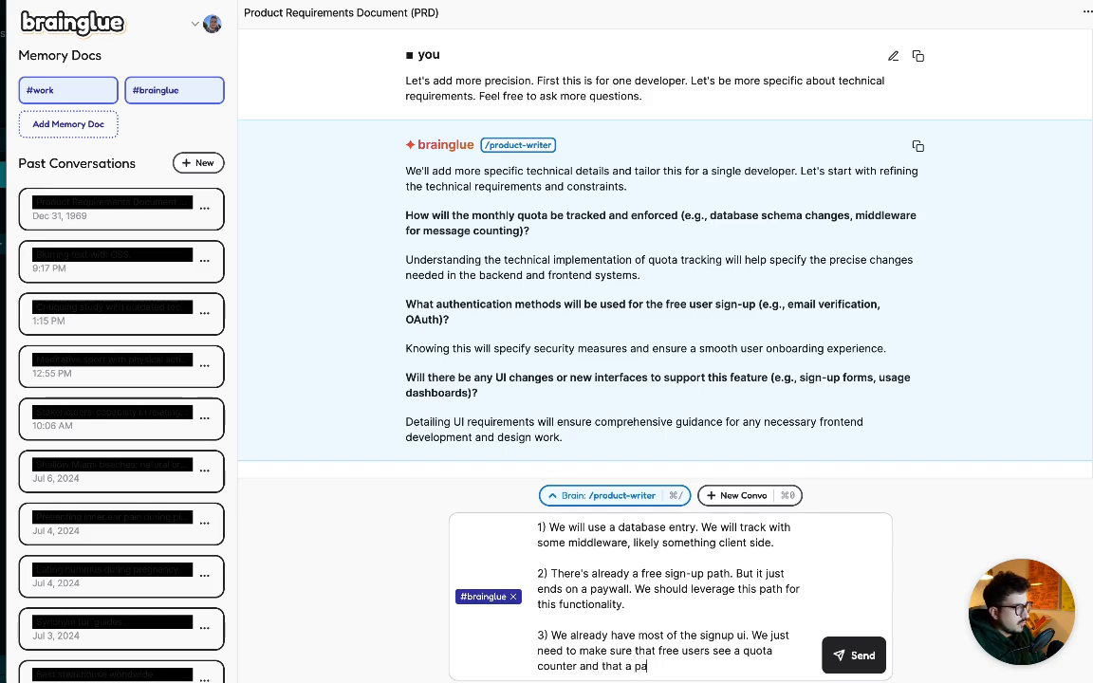
text(ywall shows when t)
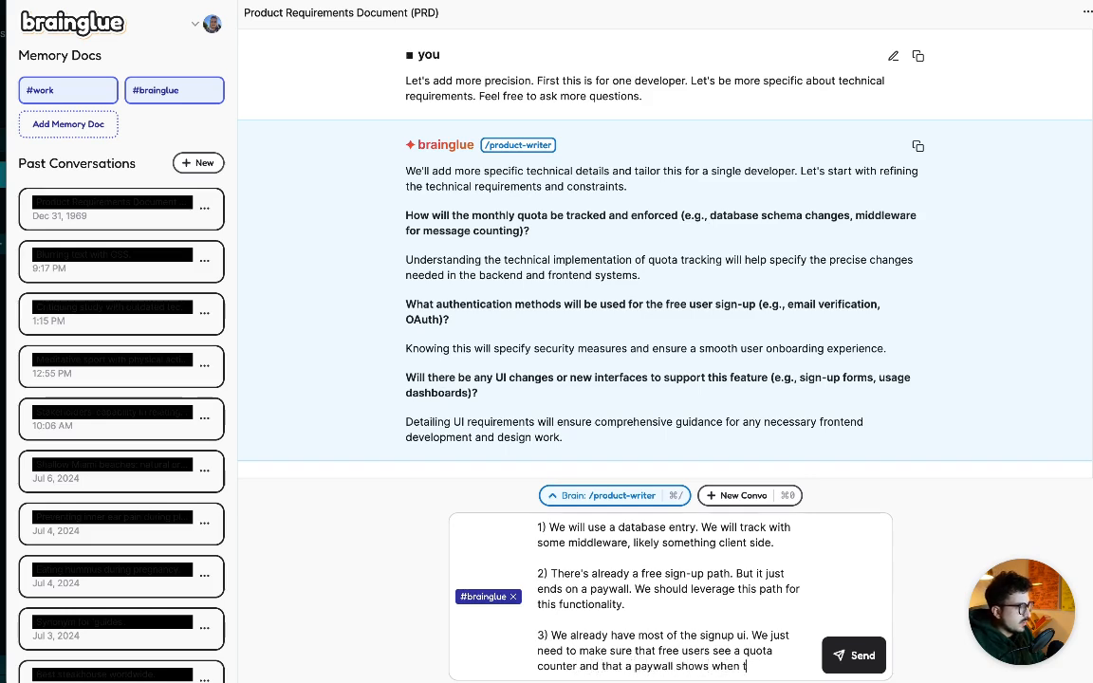
text(hey hit theor)
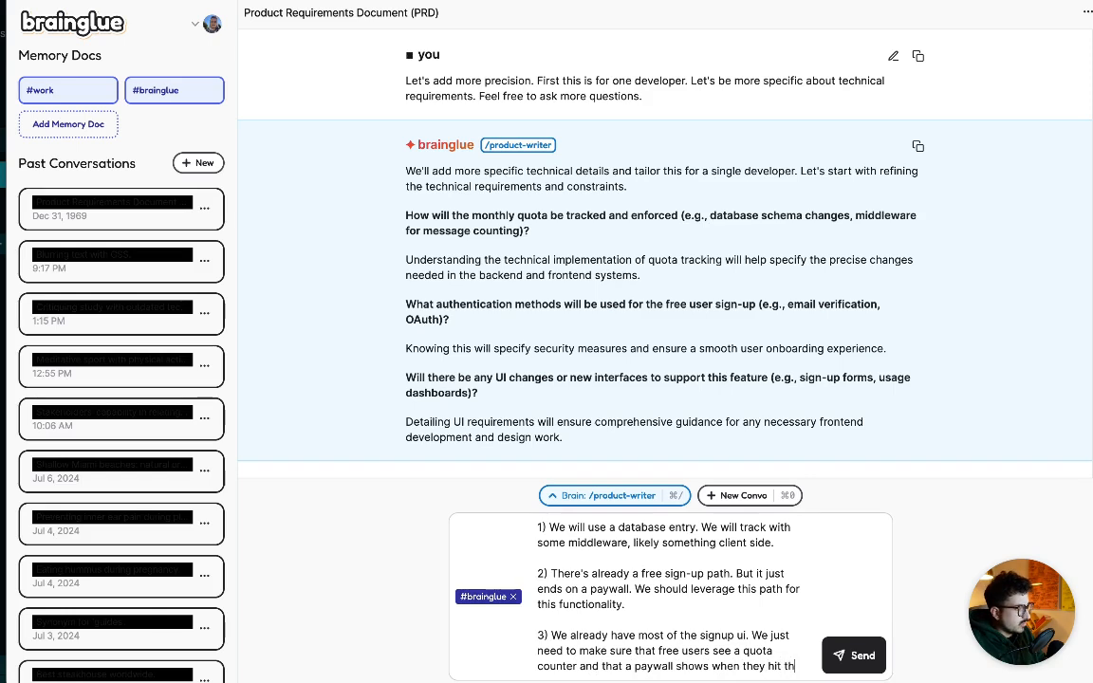
key(BackSpace)
key(BackSpace)
text(ir quota.)
key(Return)
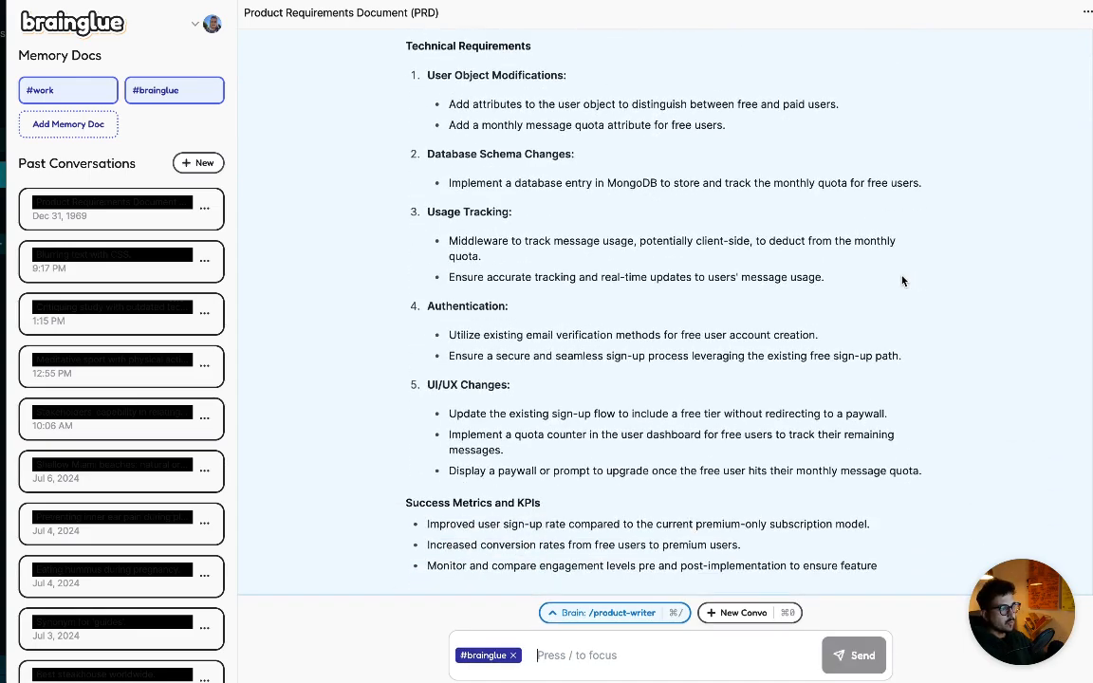
Review the revised PRD's background, objectives, stakeholders, technical requirements and success metrics against the submitted answers.
scroll(902, 280, up, 10)
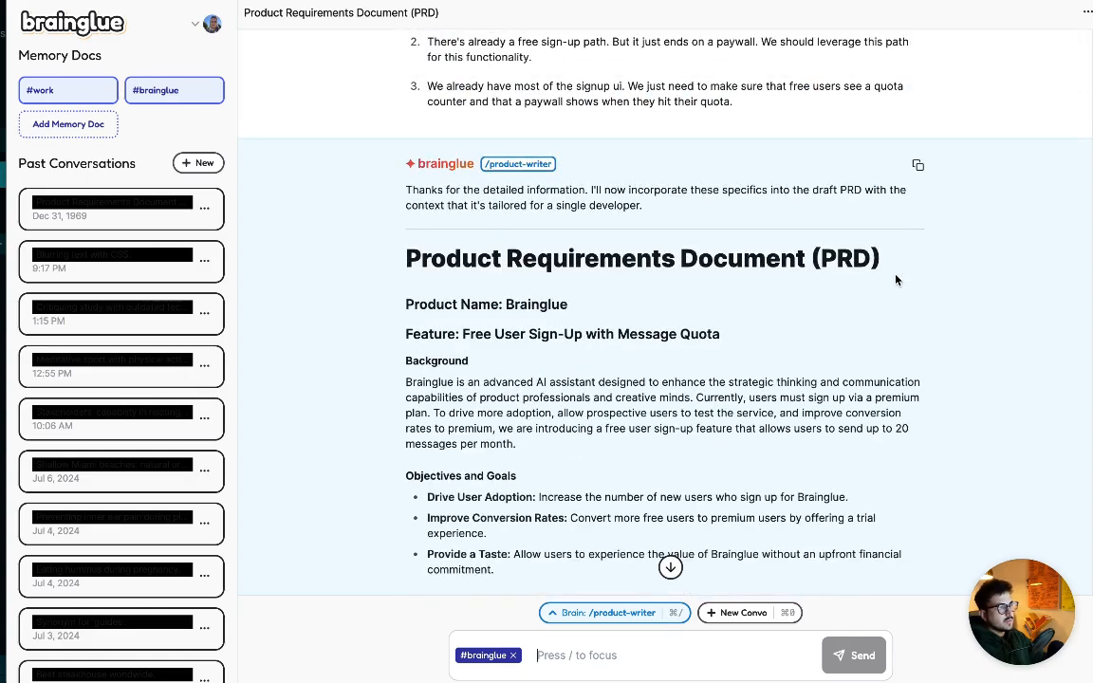
scroll(896, 280, down, 5)
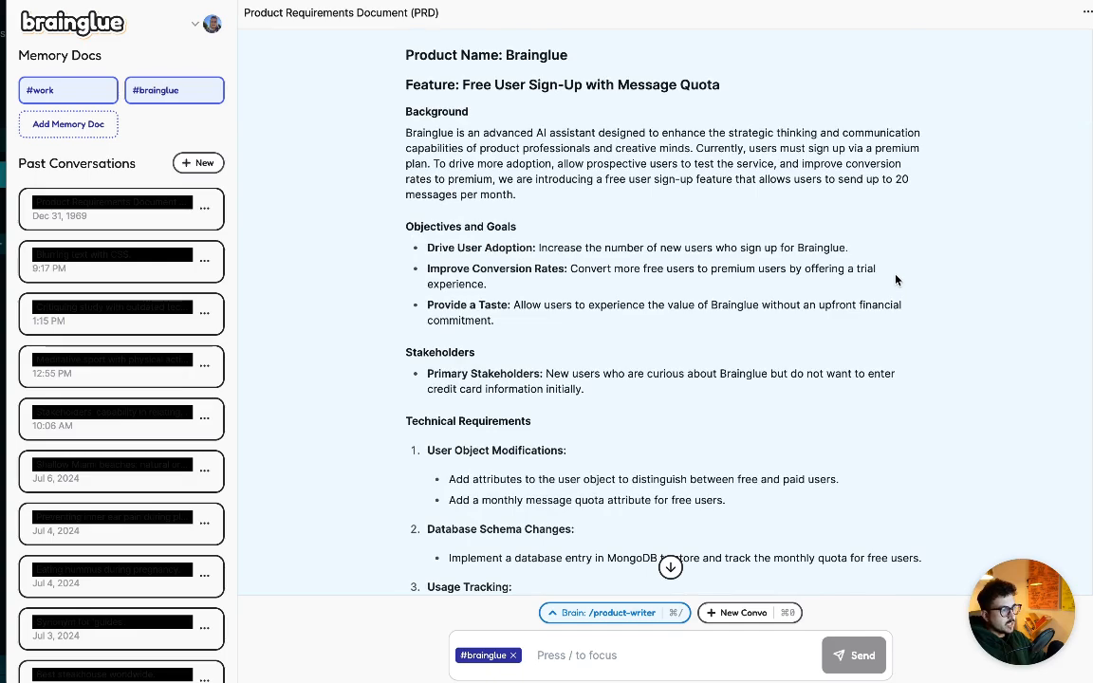
scroll(895, 279, down, 5)
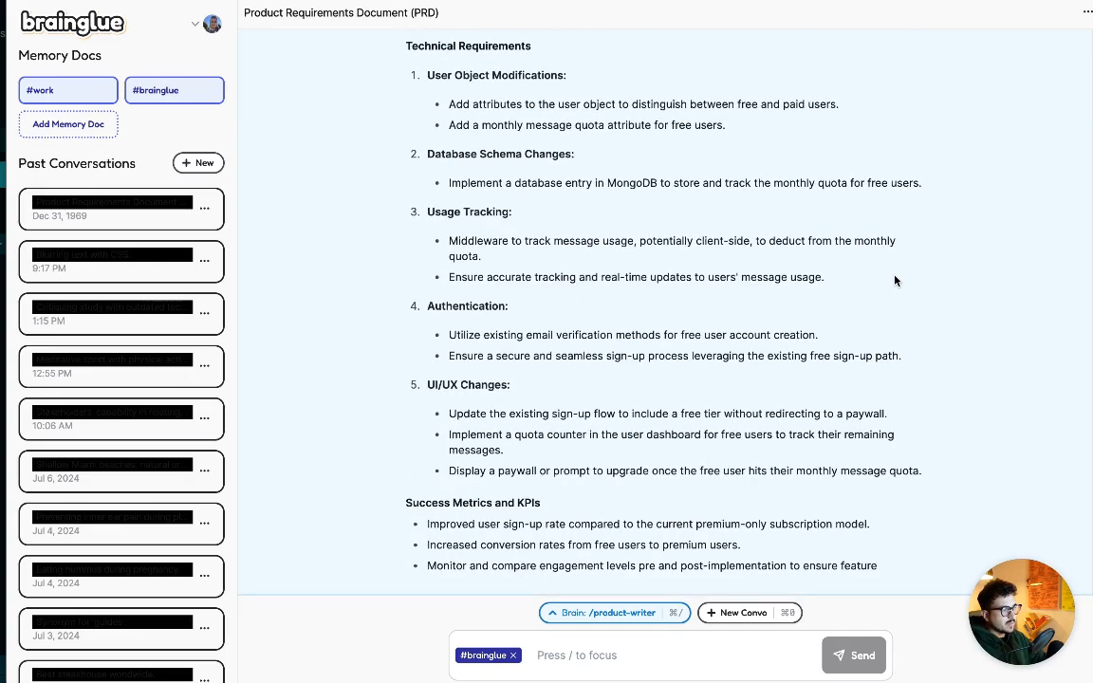
scroll(895, 279, up, 3)
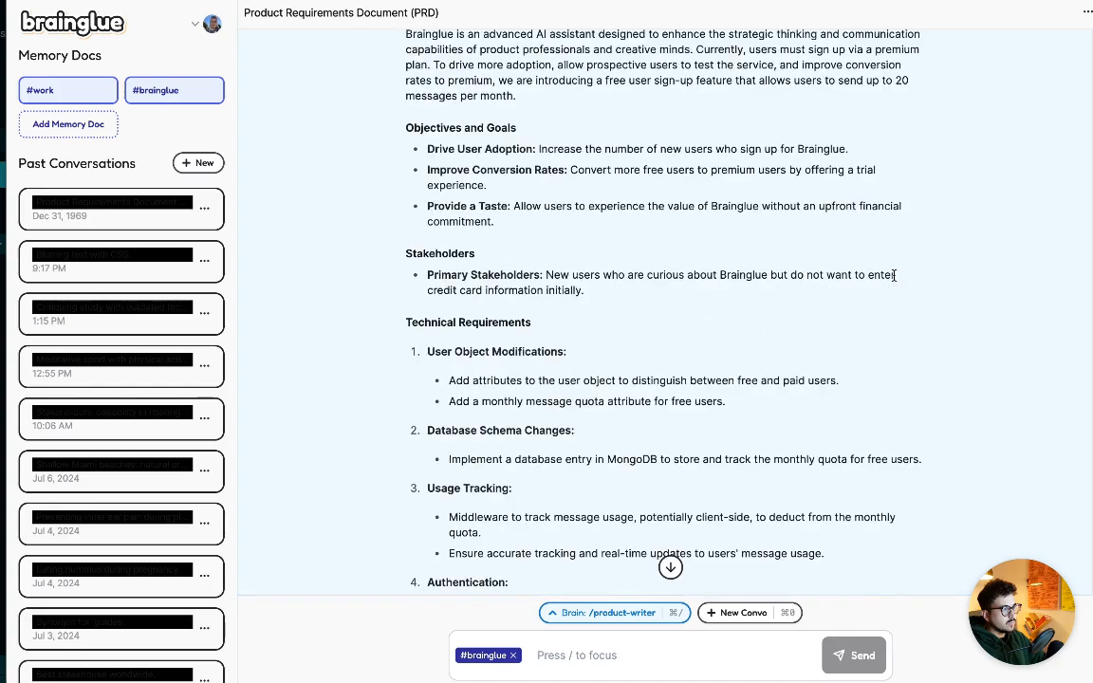
scroll(893, 275, down, 3)
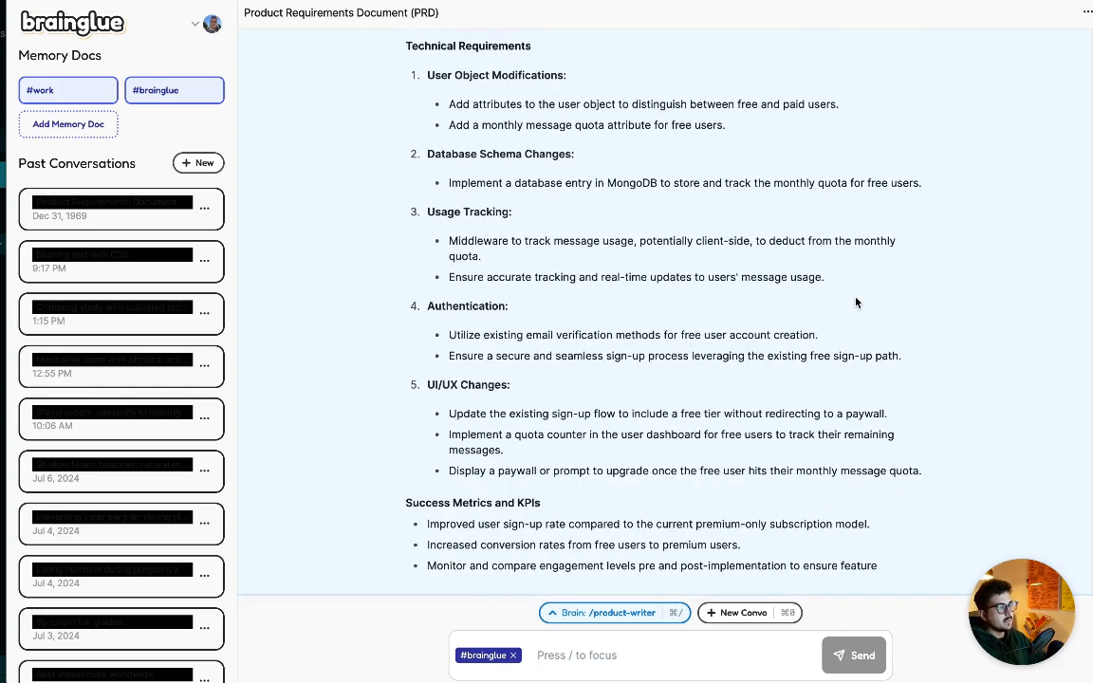
scroll(854, 303, up, 4)
scroll(847, 308, up, 4)
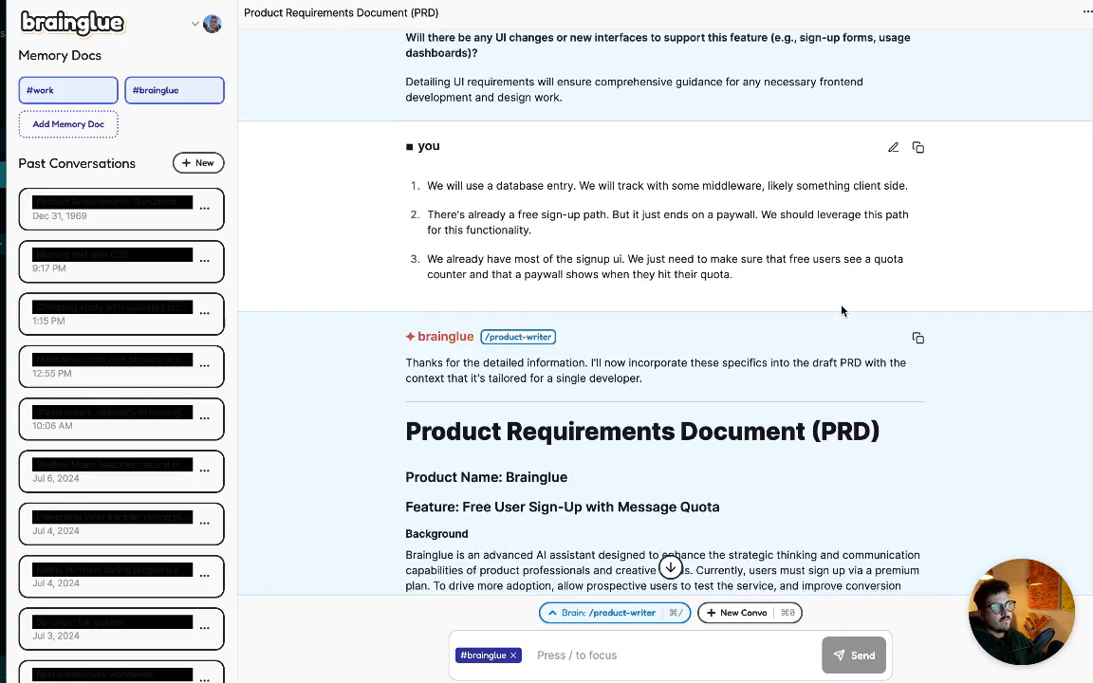
scroll(842, 310, down, 8)
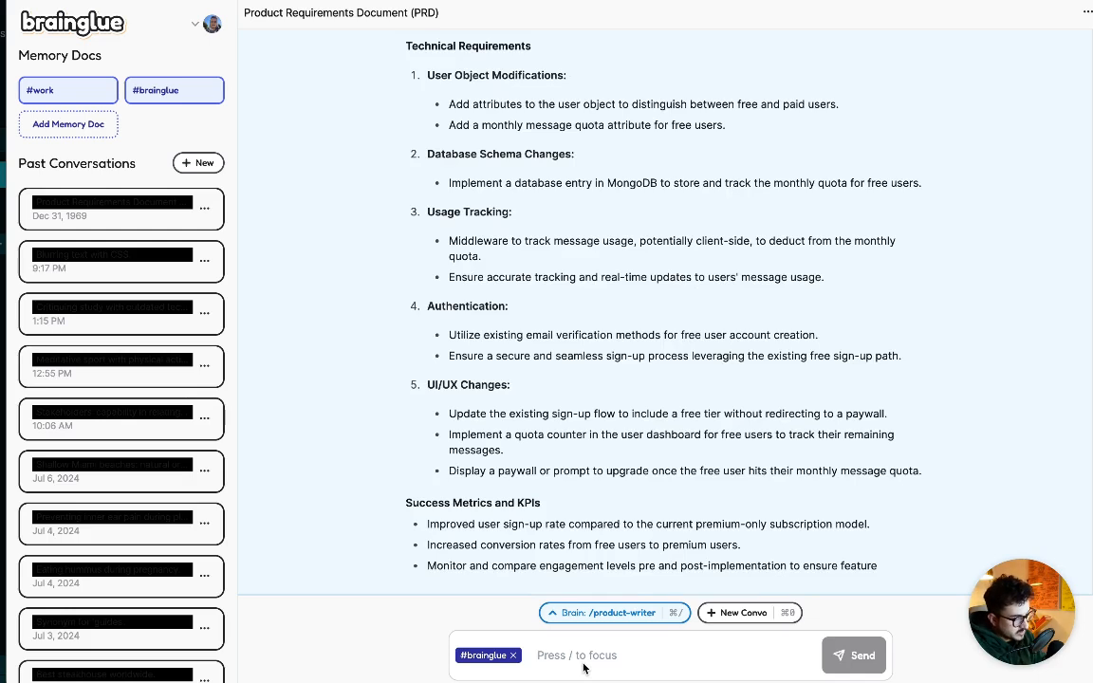
Begin a follow-up message with "Please describe better the journey and technical requirements so it;s very clear what needs to be".
text(Please desc)
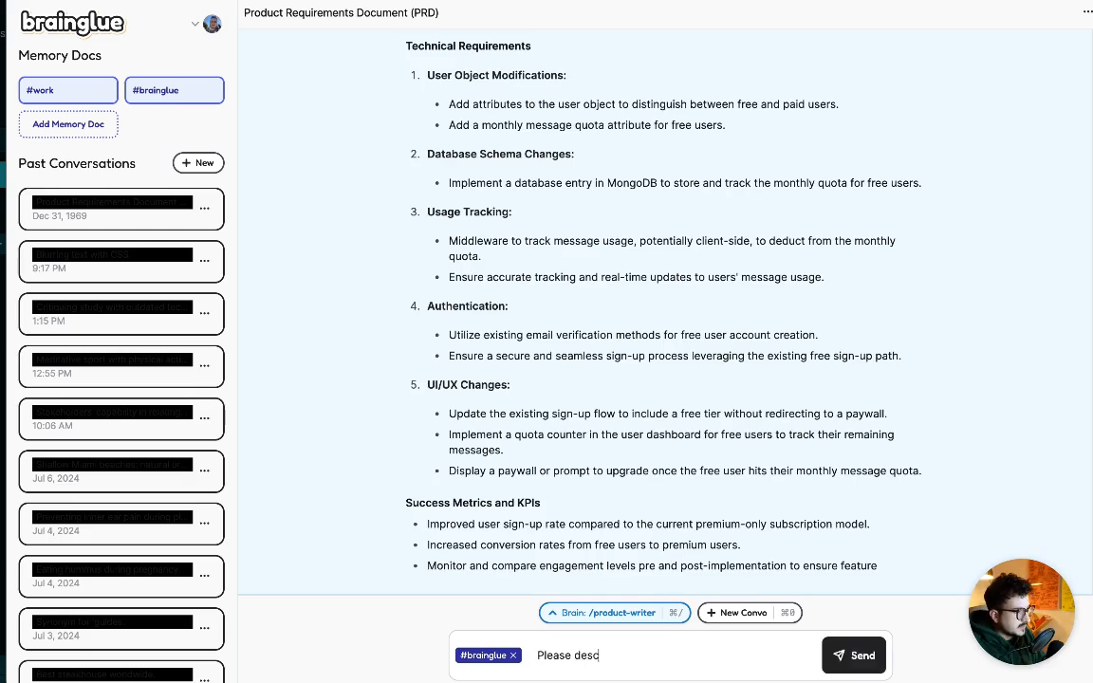
text(ribe th)
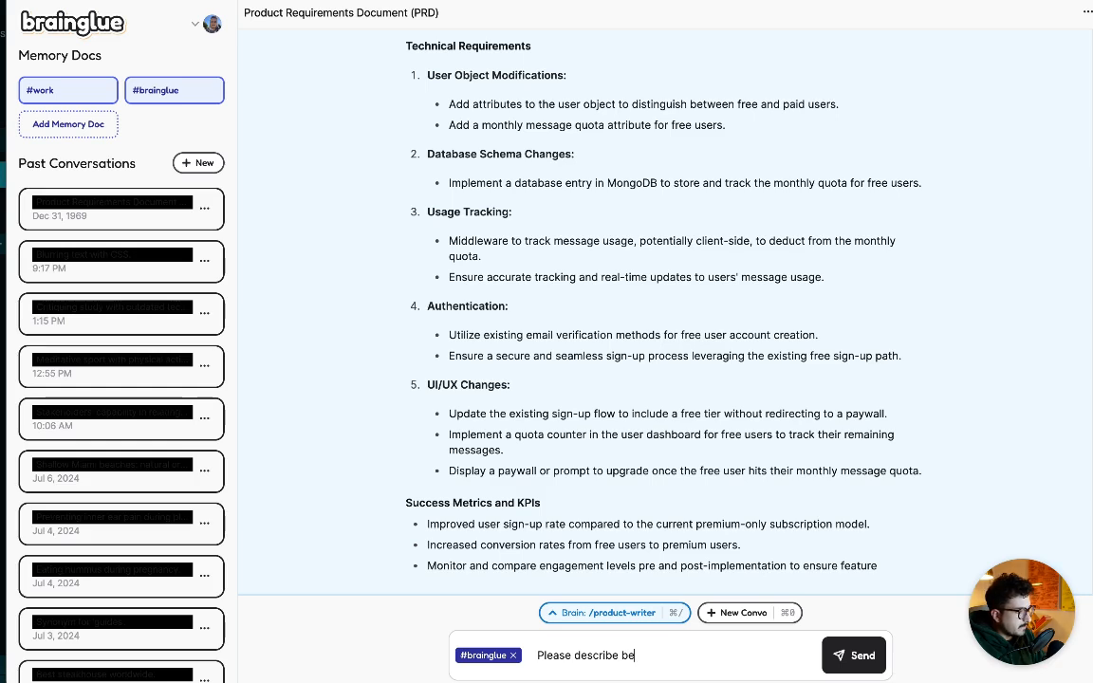
text(tter the)
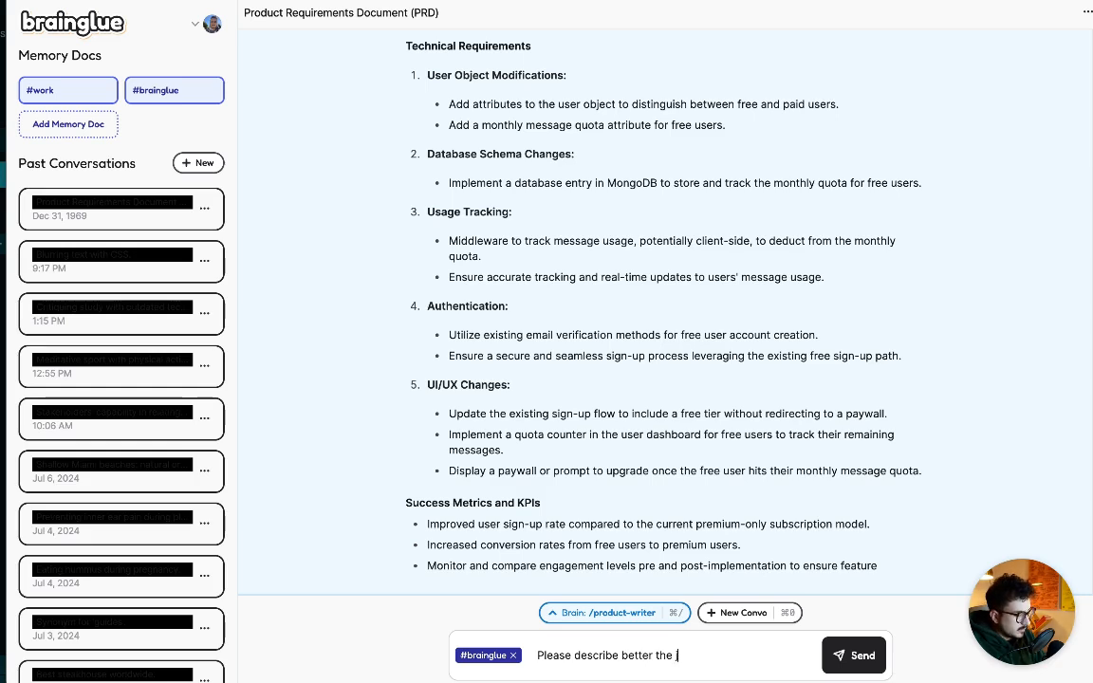
text( journery and t)
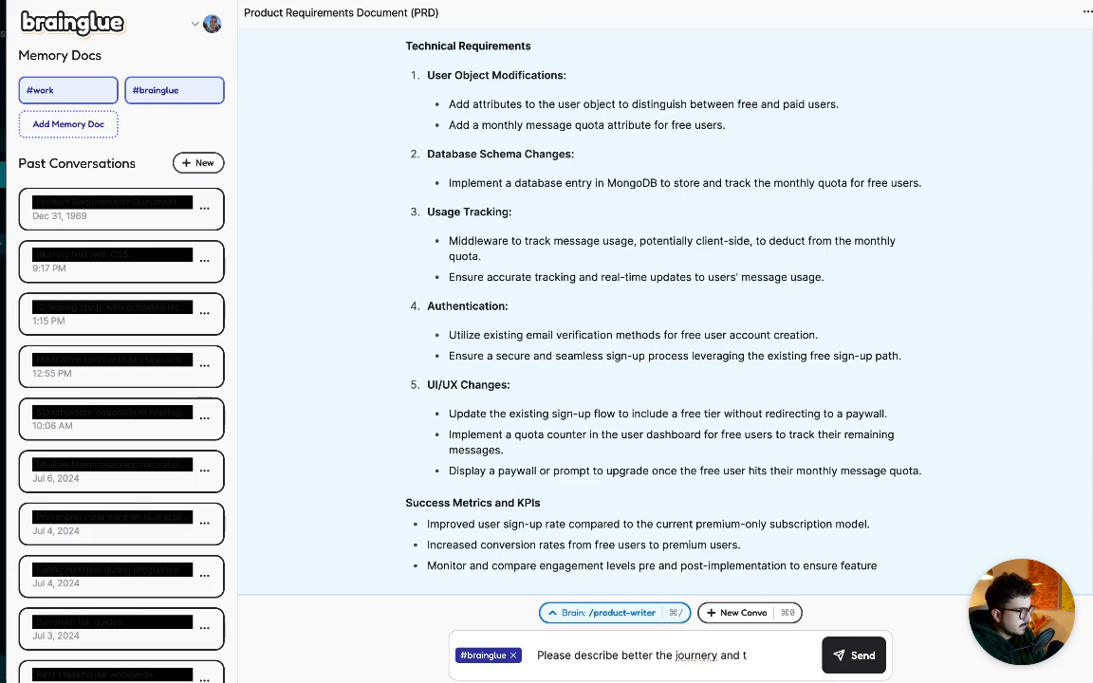
text(hend technical impl)
key(BackSpace)
key(BackSpace)
key(BackSpace)
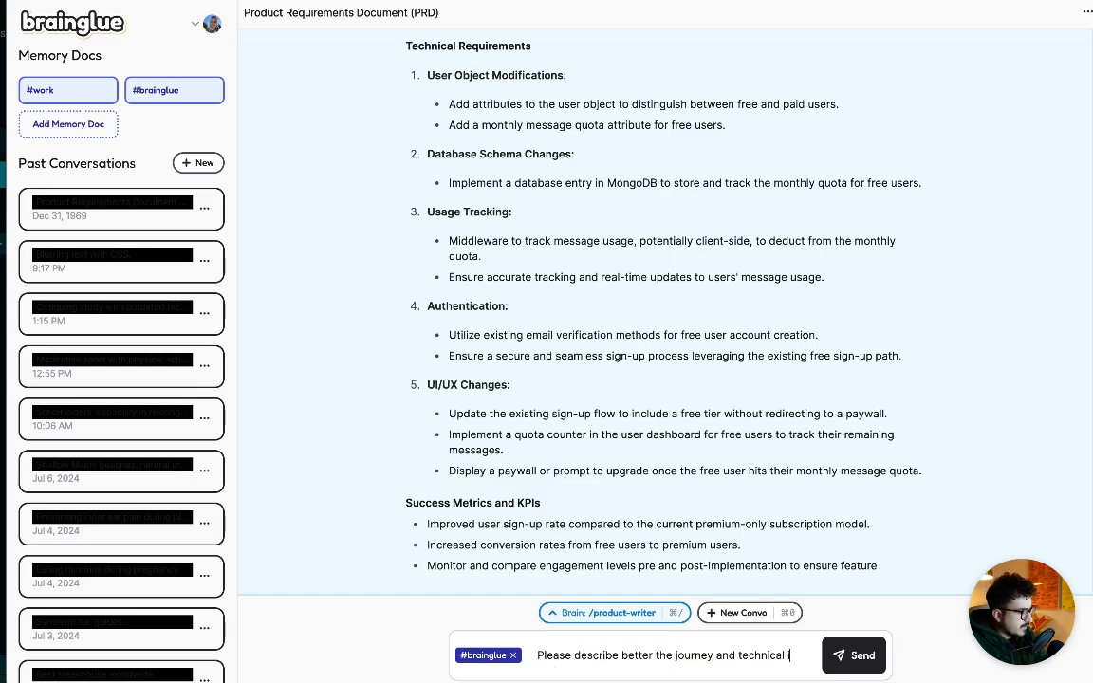
key(BackSpace)
text(requirements so)
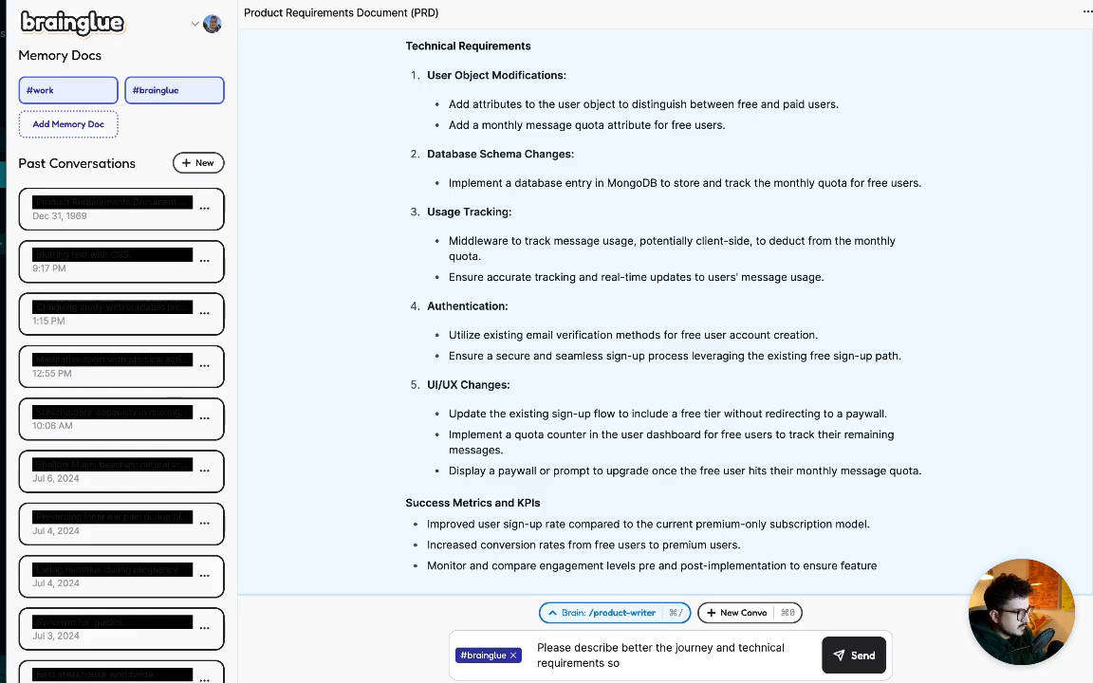
text( it;s very clear)
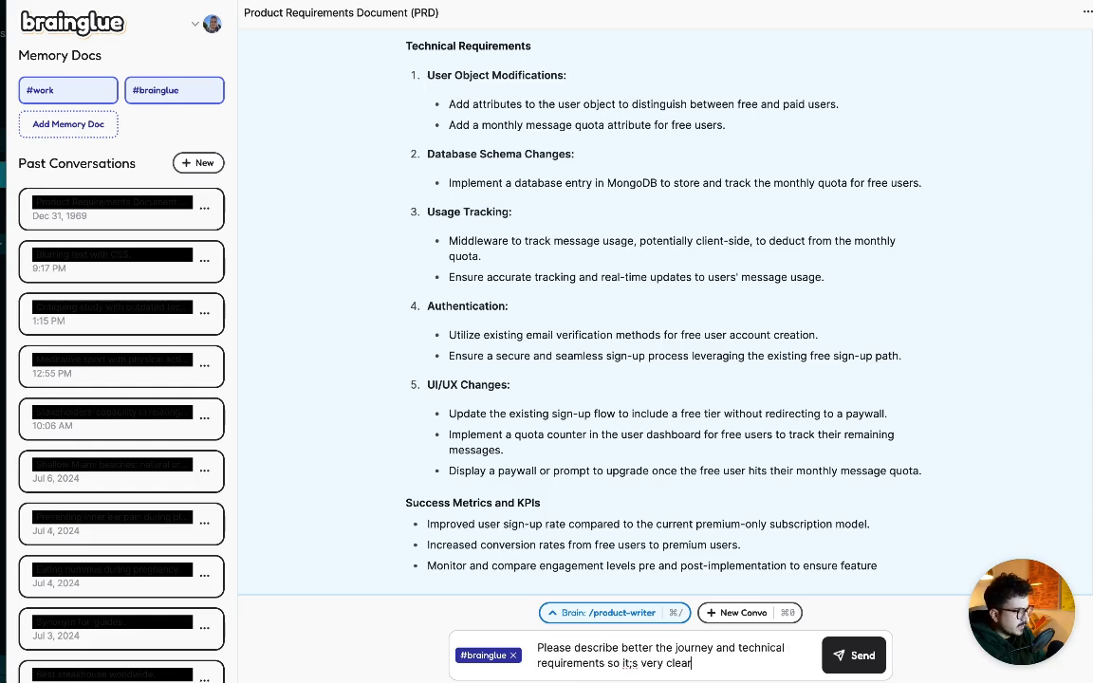
text( what needs to be)
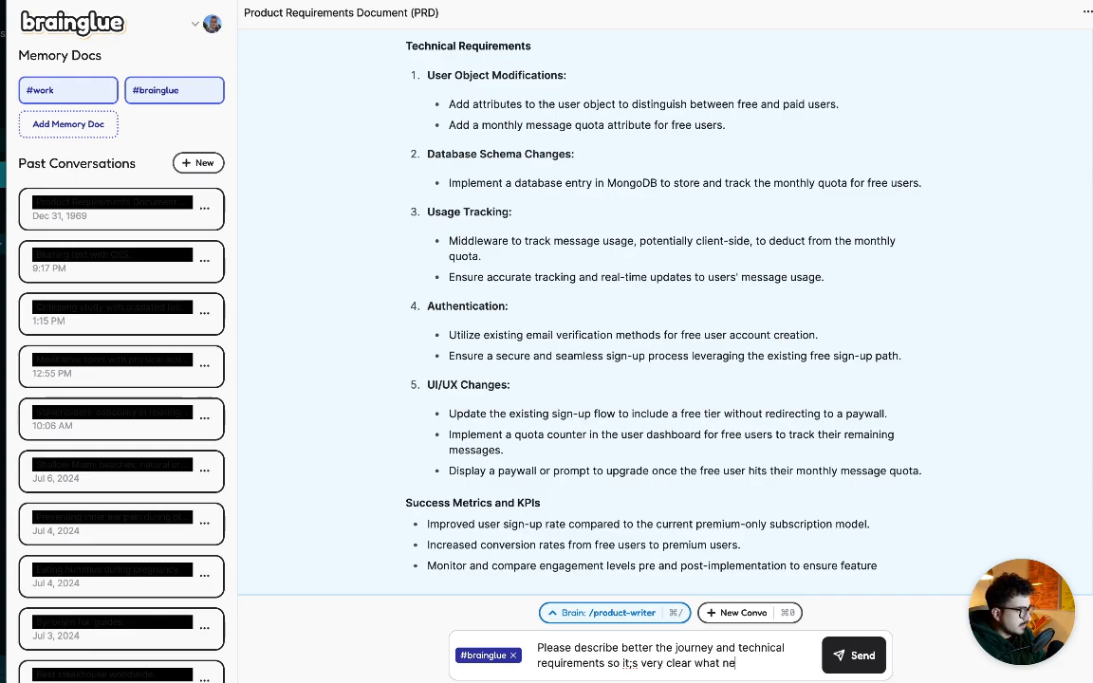